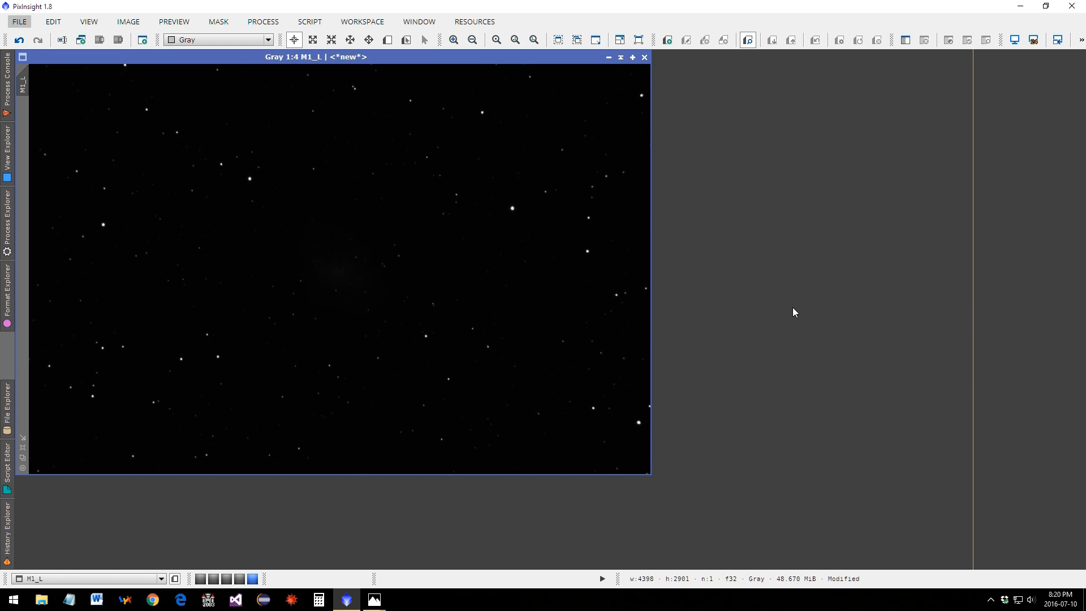
# Auto-stretch the screen display of the M1_L image and open the DynamicPSF process beside it
pyautogui.hotkey('ctrl', 'a')
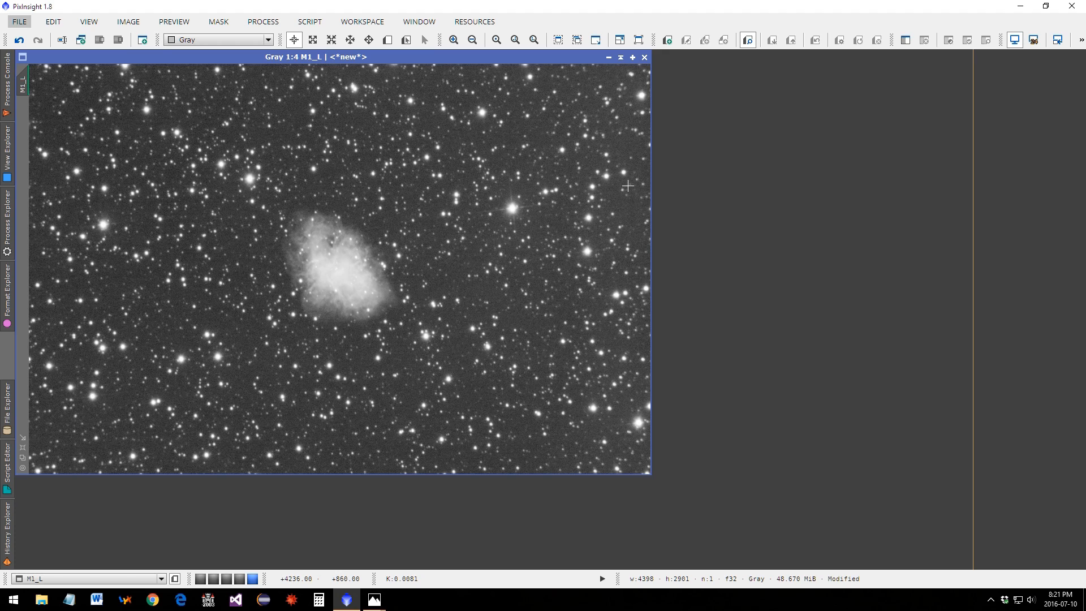
pyautogui.click(269, 22)
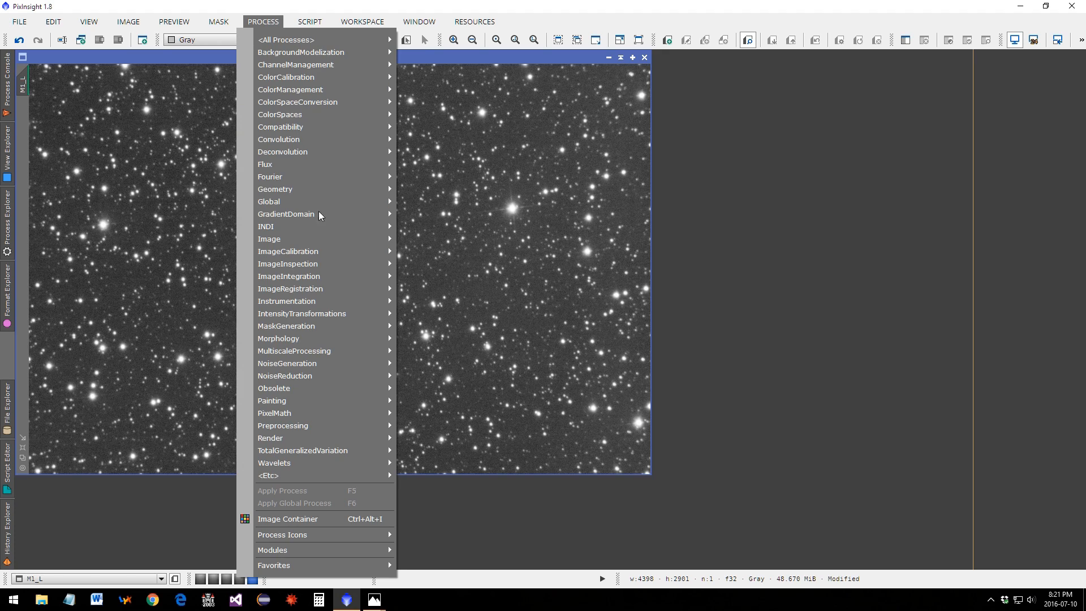
pyautogui.moveTo(322, 244)
pyautogui.click(481, 264)
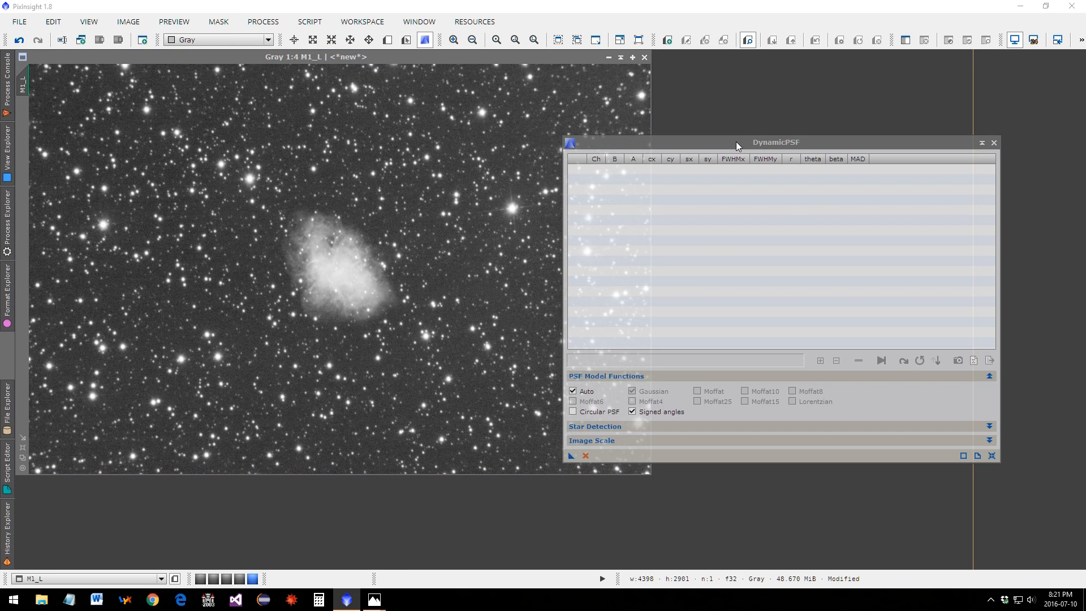
pyautogui.moveTo(752, 131); pyautogui.dragTo(701, 128)
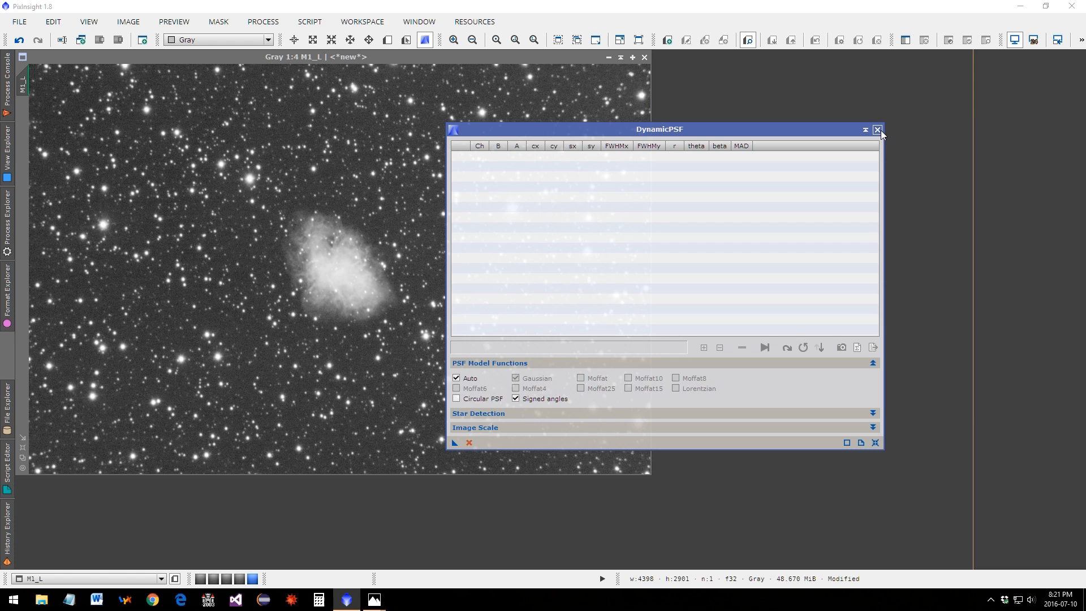
pyautogui.moveTo(704, 134); pyautogui.dragTo(914, 122)
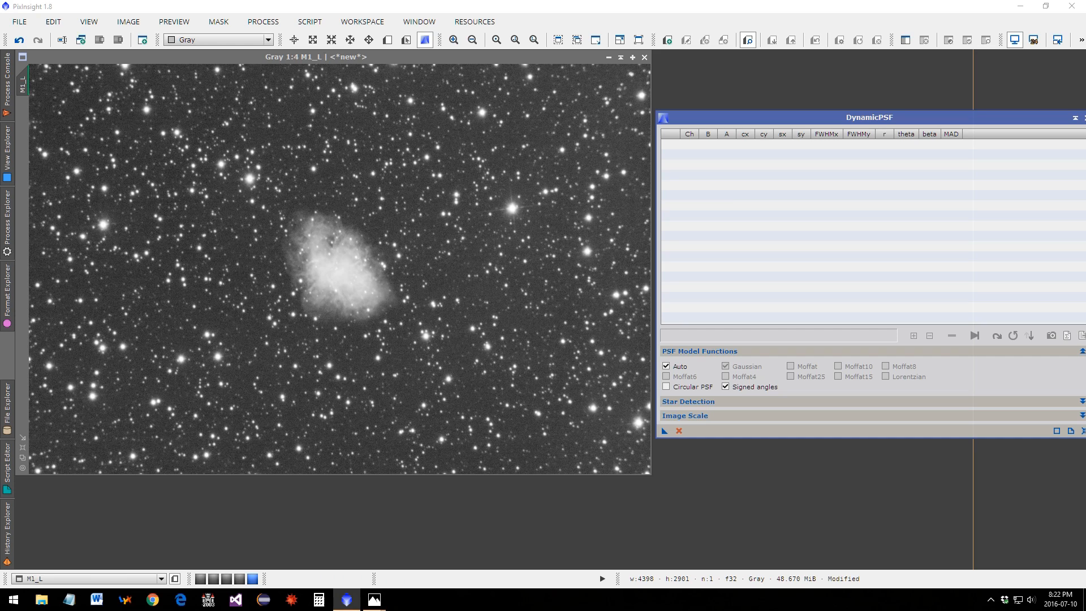
# Switch to Photos and compare the airy.jpg plot with the Excellent PSF with candidate.jpg plot side by side
pyautogui.click(374, 599)
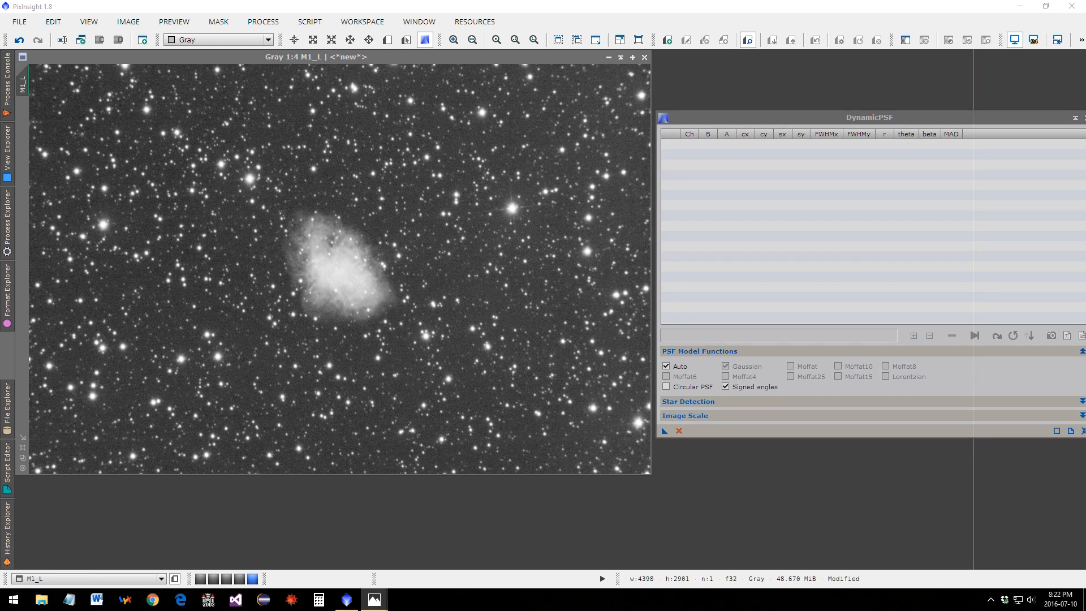
pyautogui.moveTo(360, 145); pyautogui.dragTo(518, 116)
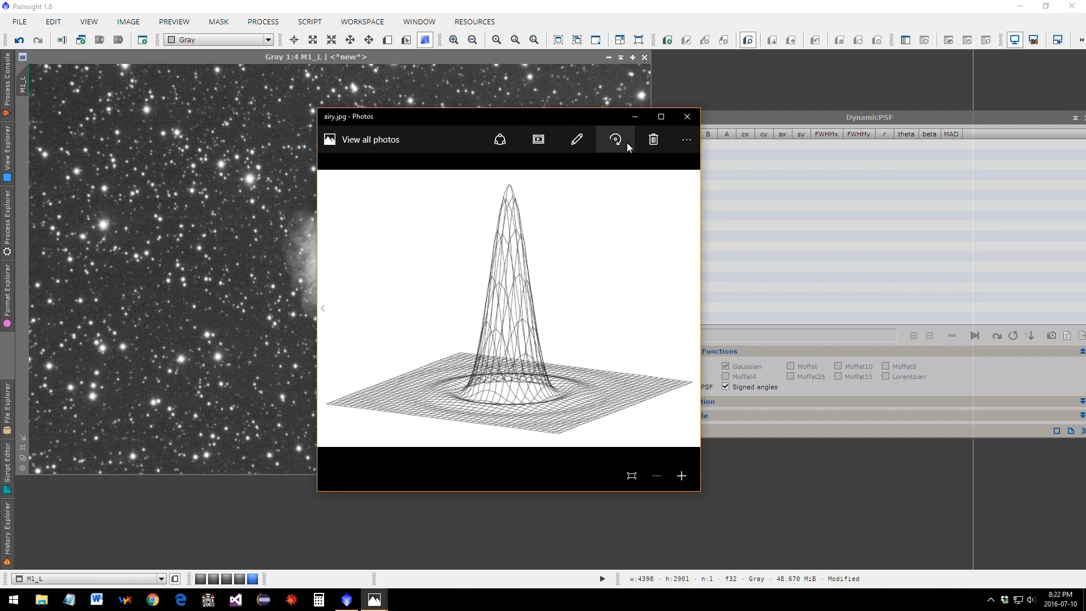
pyautogui.moveTo(539, 117); pyautogui.dragTo(870, 95)
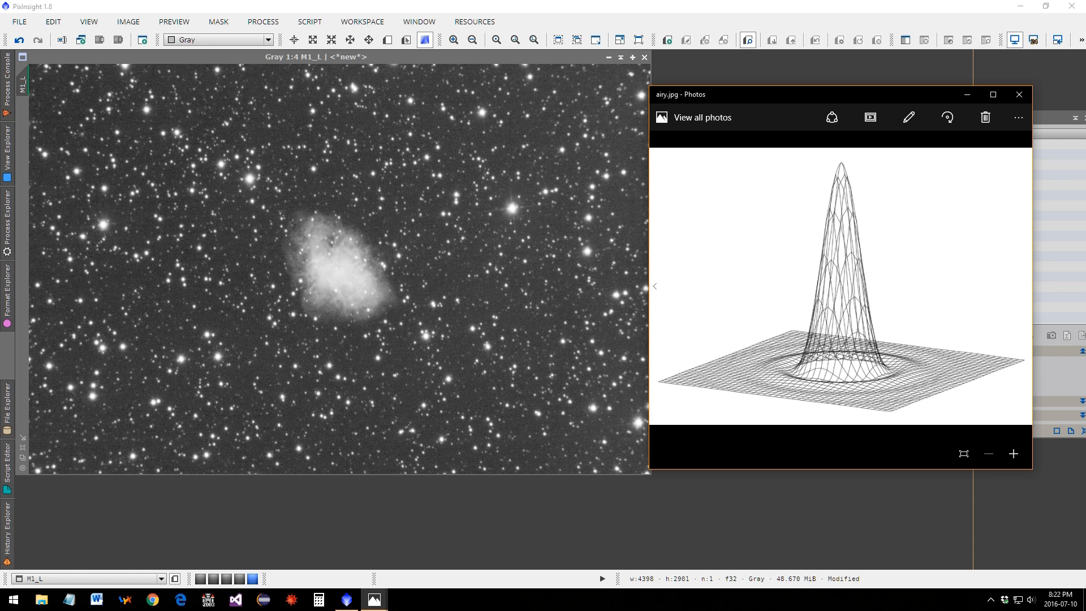
pyautogui.moveTo(0, 102); pyautogui.dragTo(413, 131)
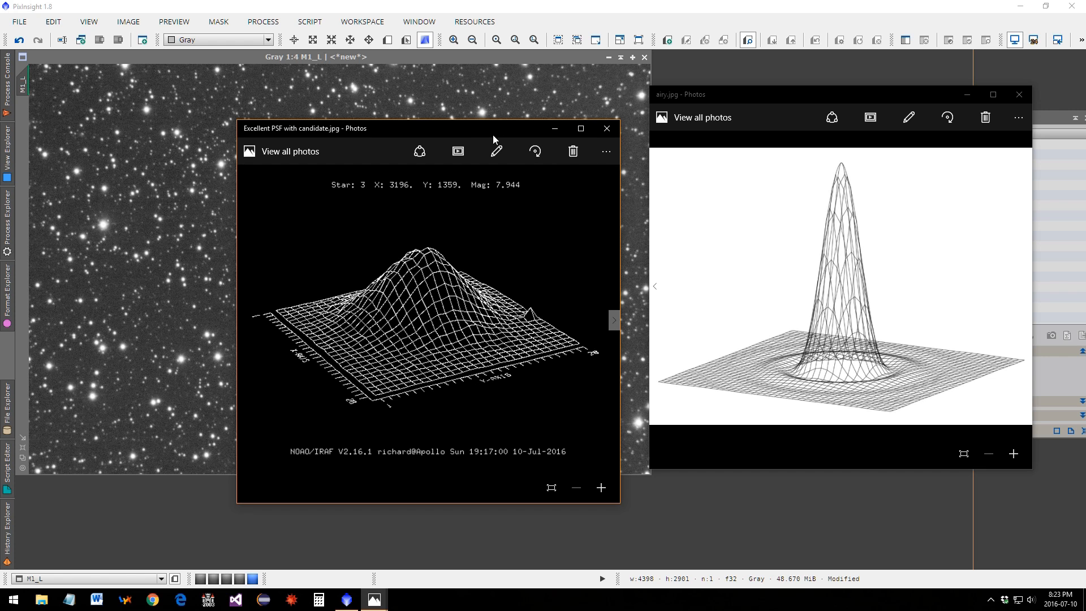
pyautogui.moveTo(485, 130); pyautogui.dragTo(870, 134)
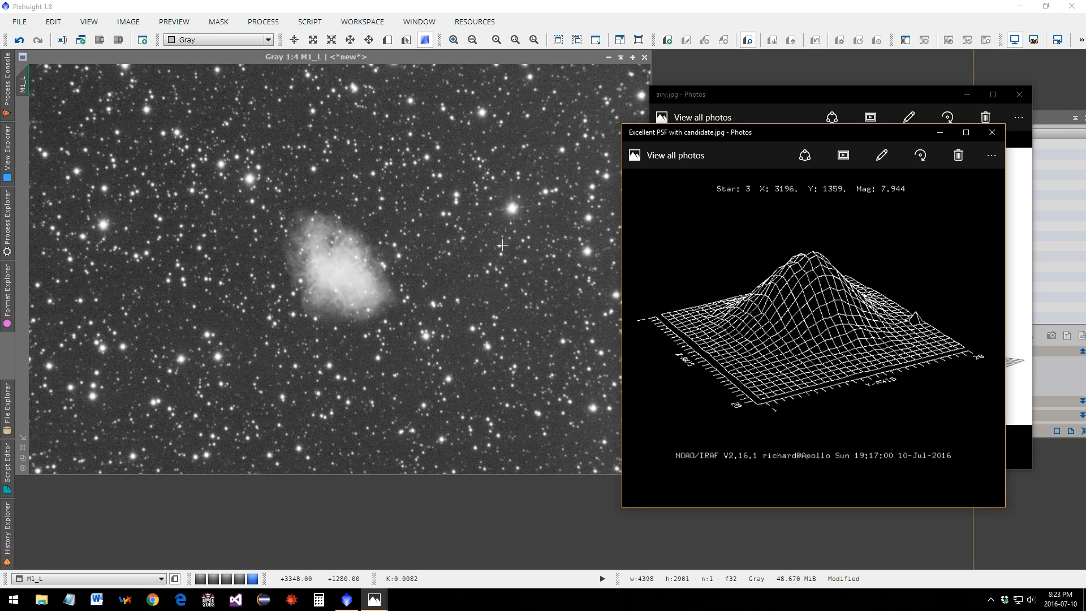
pyautogui.moveTo(763, 132); pyautogui.dragTo(406, 135)
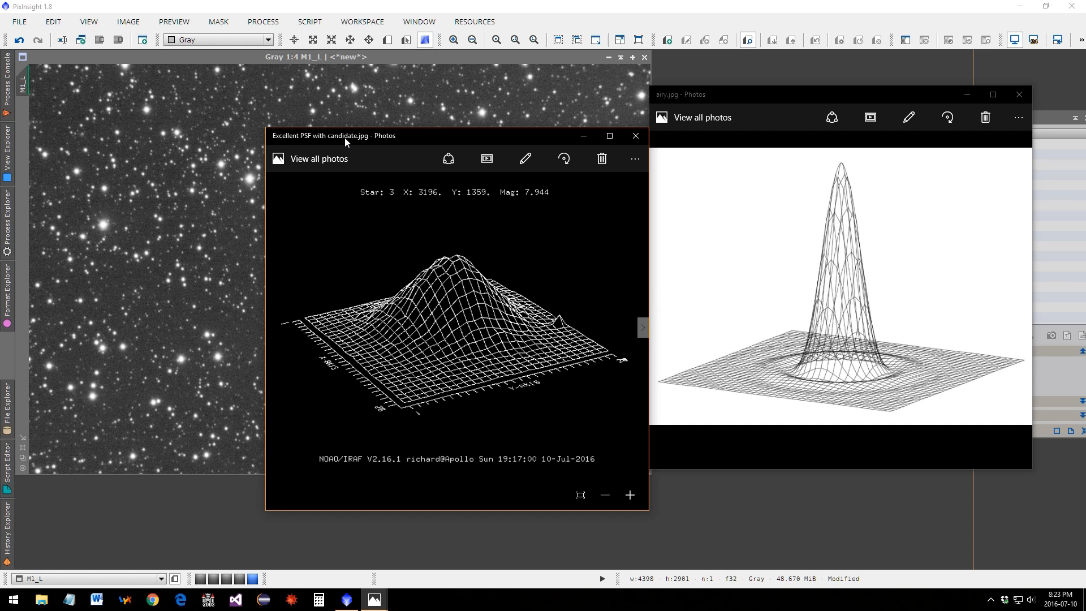
pyautogui.moveTo(345, 139); pyautogui.dragTo(281, 125)
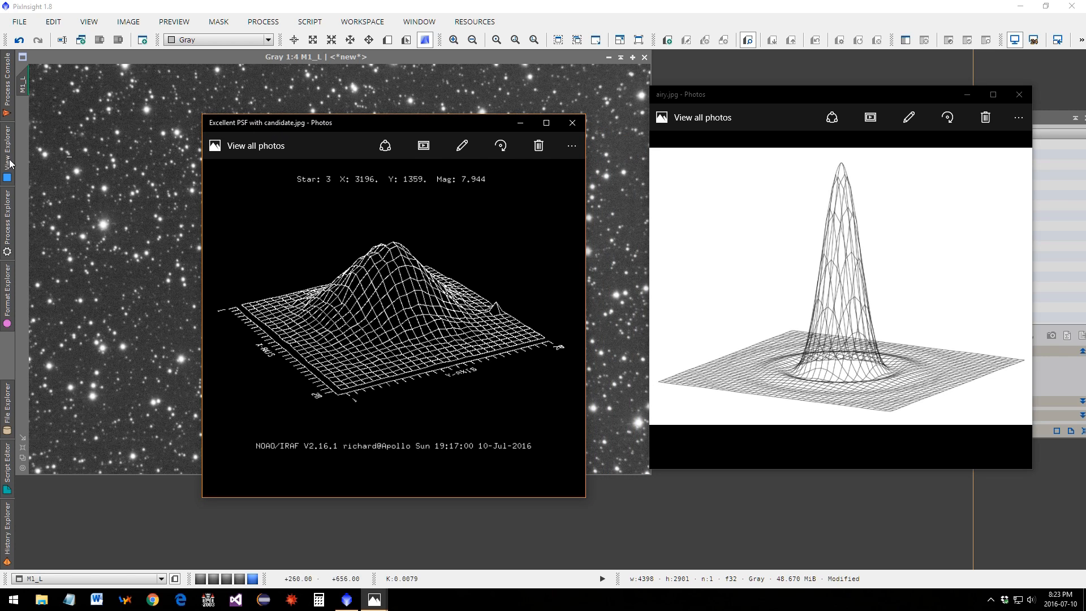
# Compare the Good PSF 1.jpg and Good PSF 2.jpg plots with airy.jpg, and close all the plot images
pyautogui.moveTo(0, 209); pyautogui.dragTo(678, 136)
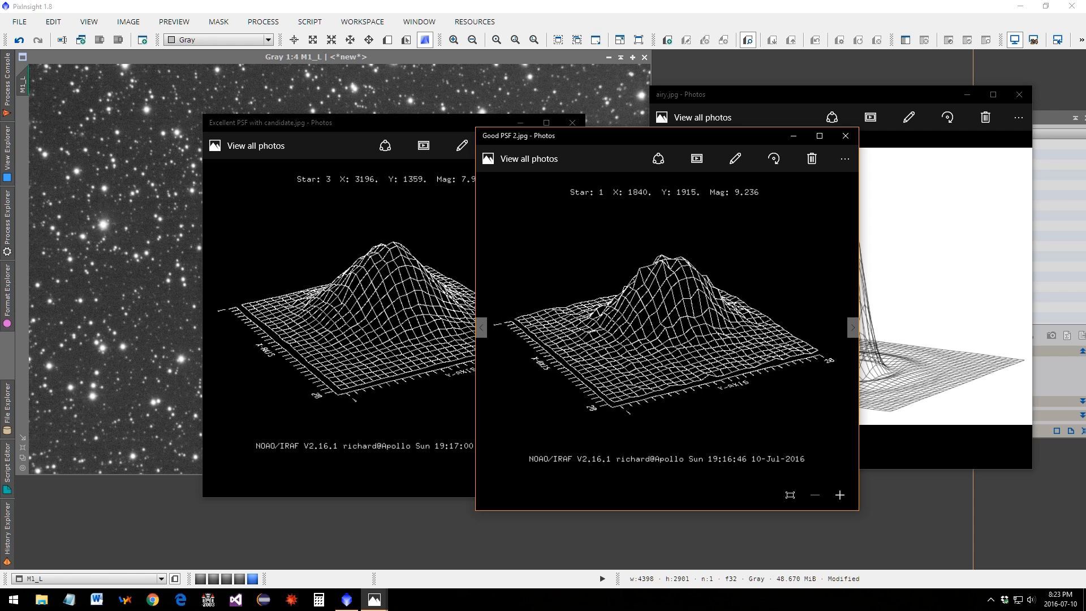
pyautogui.moveTo(265, 121); pyautogui.dragTo(262, 118)
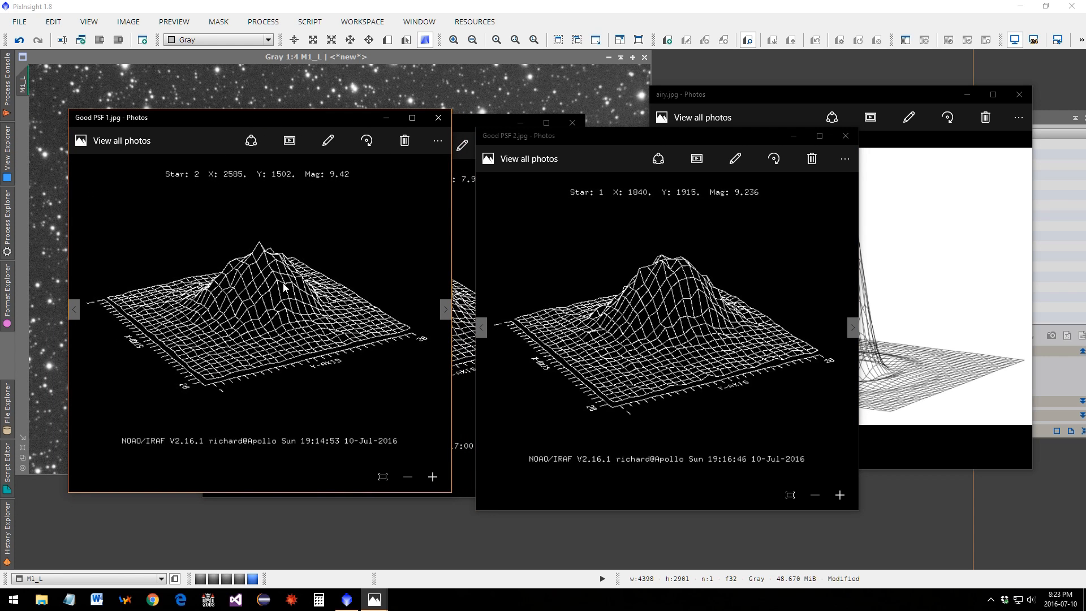
pyautogui.moveTo(340, 122); pyautogui.dragTo(249, 384)
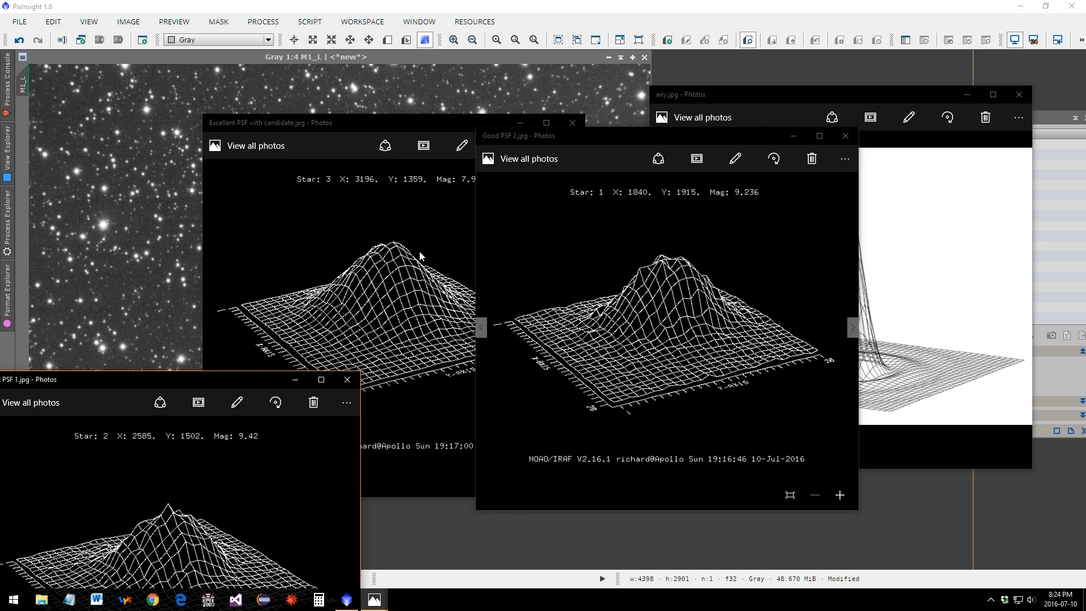
pyautogui.moveTo(247, 378); pyautogui.dragTo(338, 164)
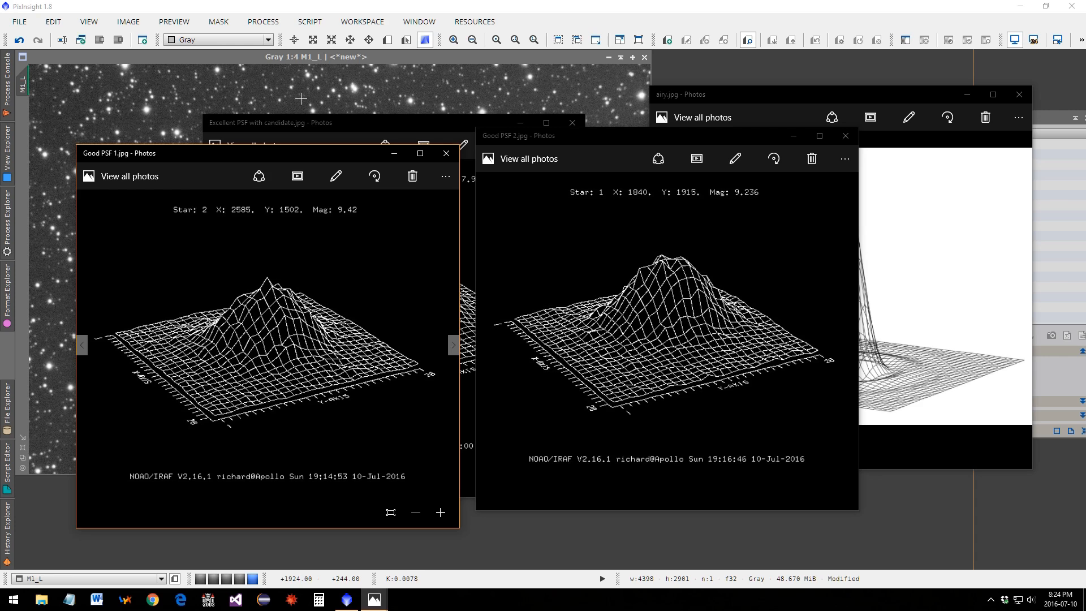
pyautogui.click(710, 95)
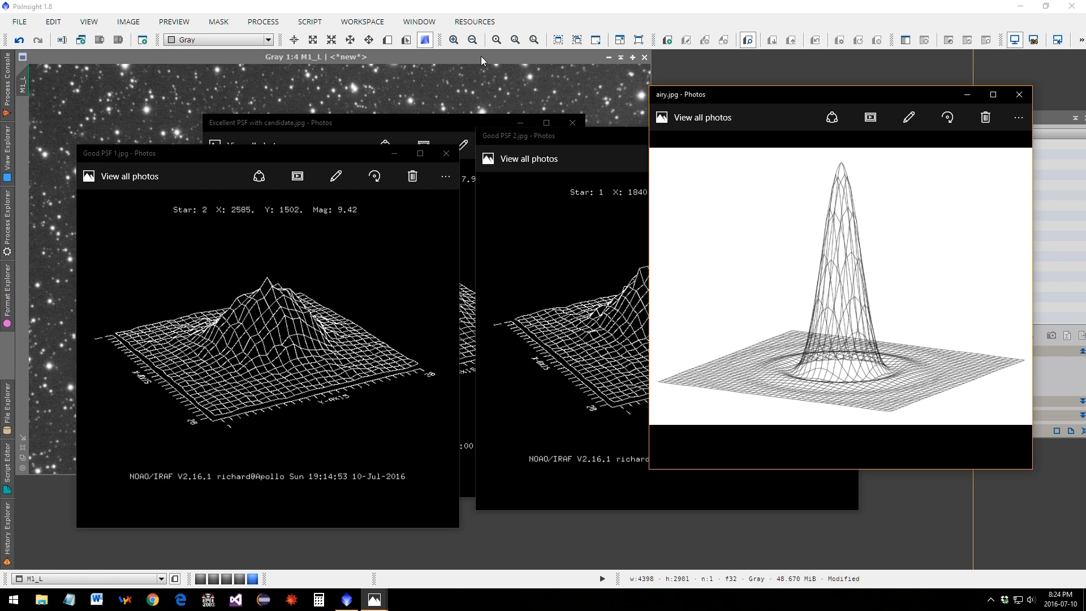
pyautogui.click(447, 153)
pyautogui.moveTo(377, 125); pyautogui.dragTo(0, 127)
pyautogui.moveTo(583, 139); pyautogui.dragTo(0, 139)
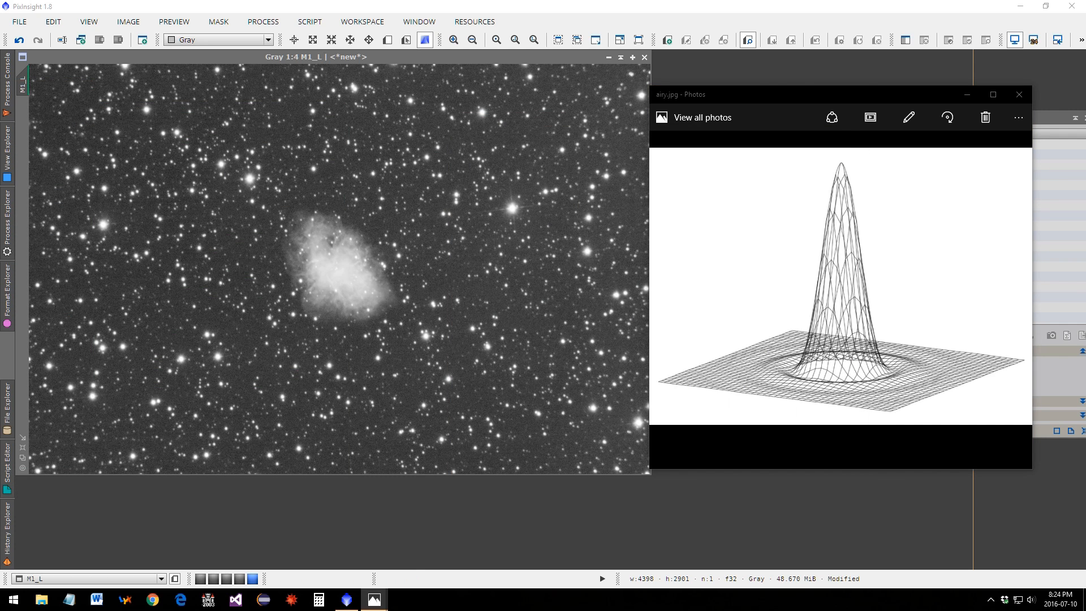
pyautogui.click(1018, 94)
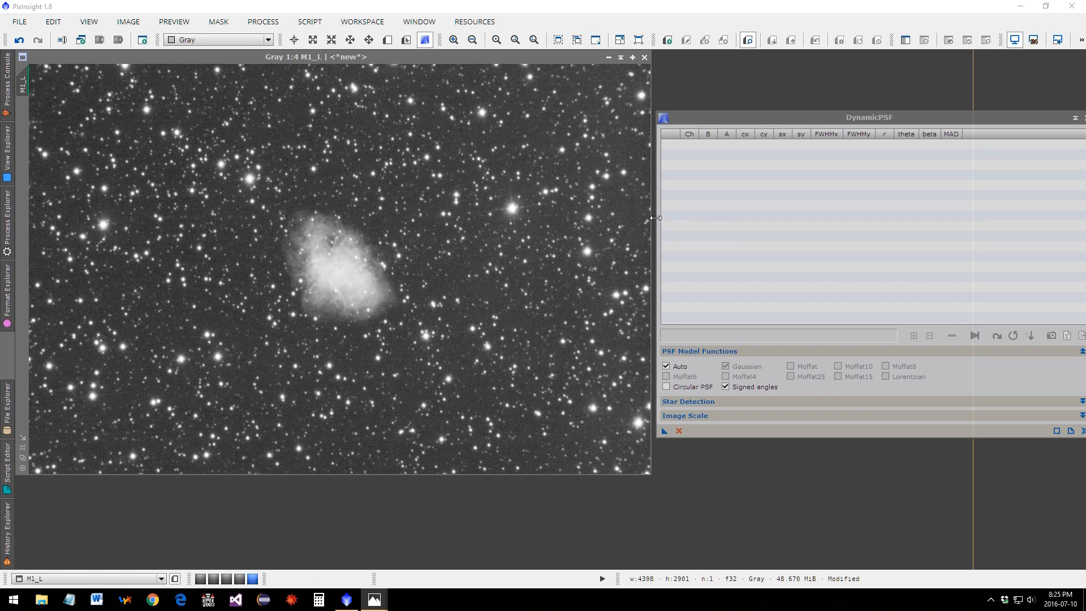
# Restart DynamicPSF beside the M1_L image and sample the small star just above the nebula
pyautogui.moveTo(757, 120); pyautogui.dragTo(526, 120)
pyautogui.click(856, 117)
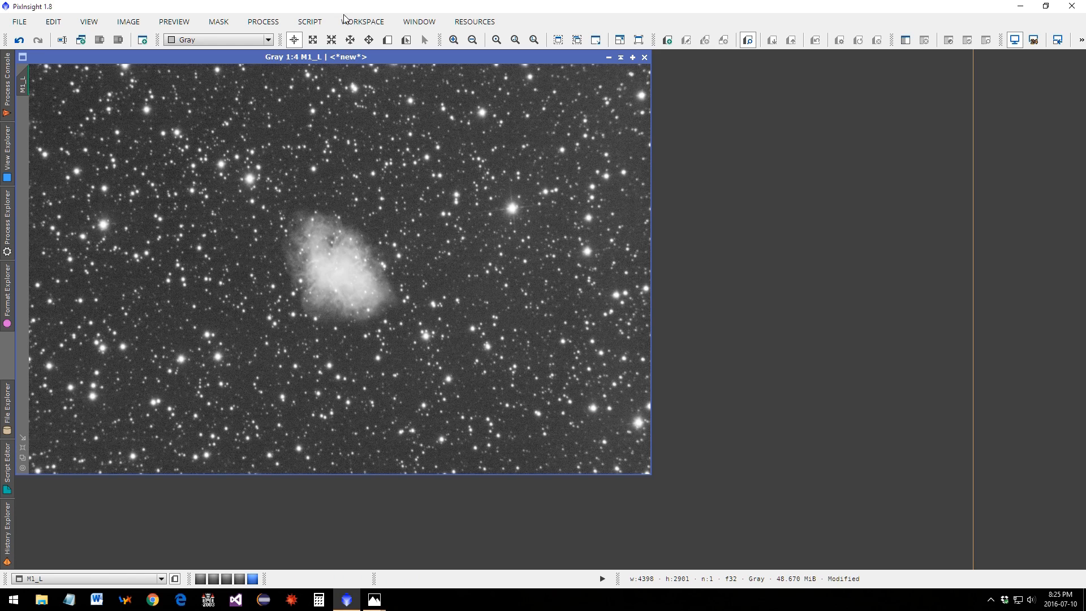
pyautogui.click(266, 22)
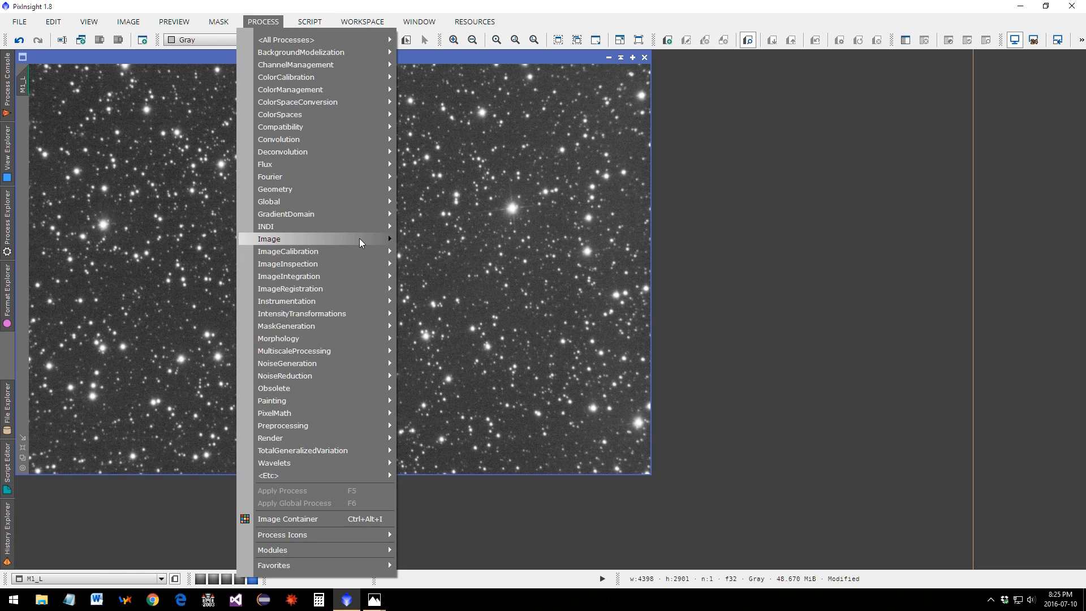
pyautogui.moveTo(359, 239)
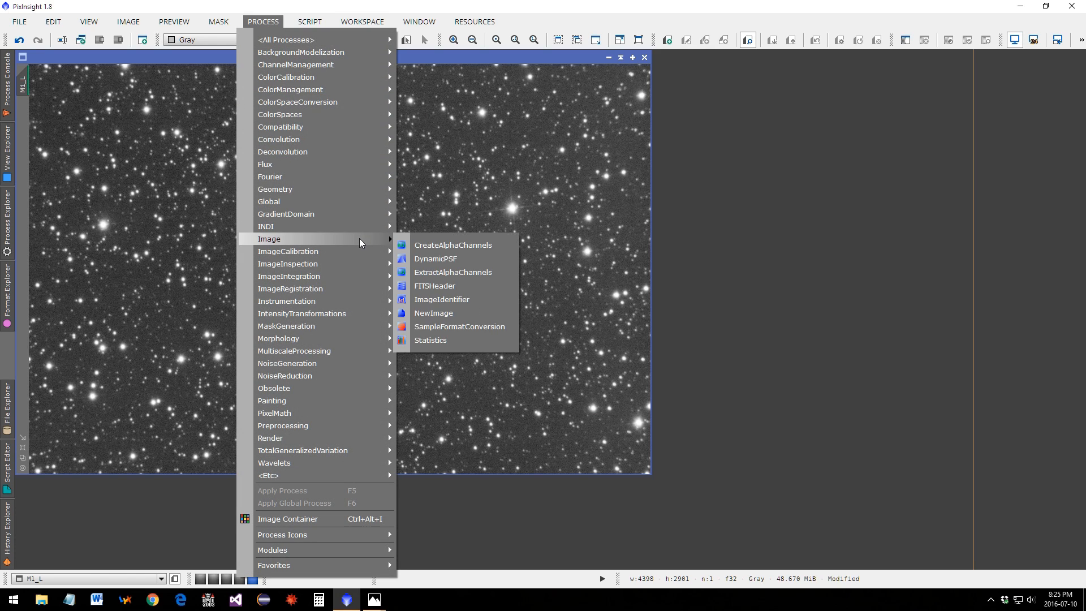
pyautogui.click(473, 259)
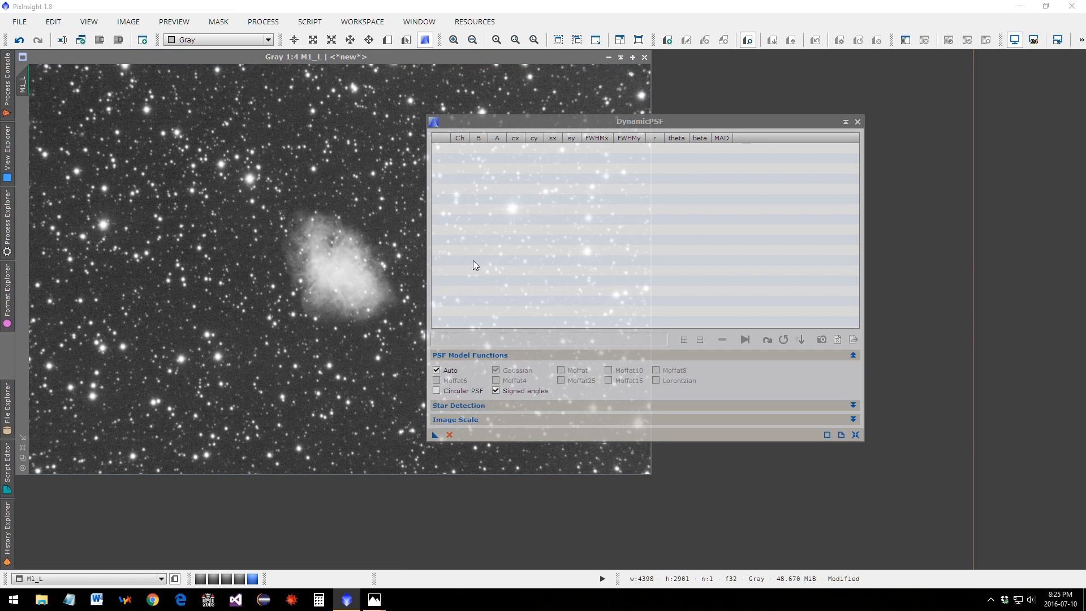
pyautogui.moveTo(581, 119); pyautogui.dragTo(772, 117)
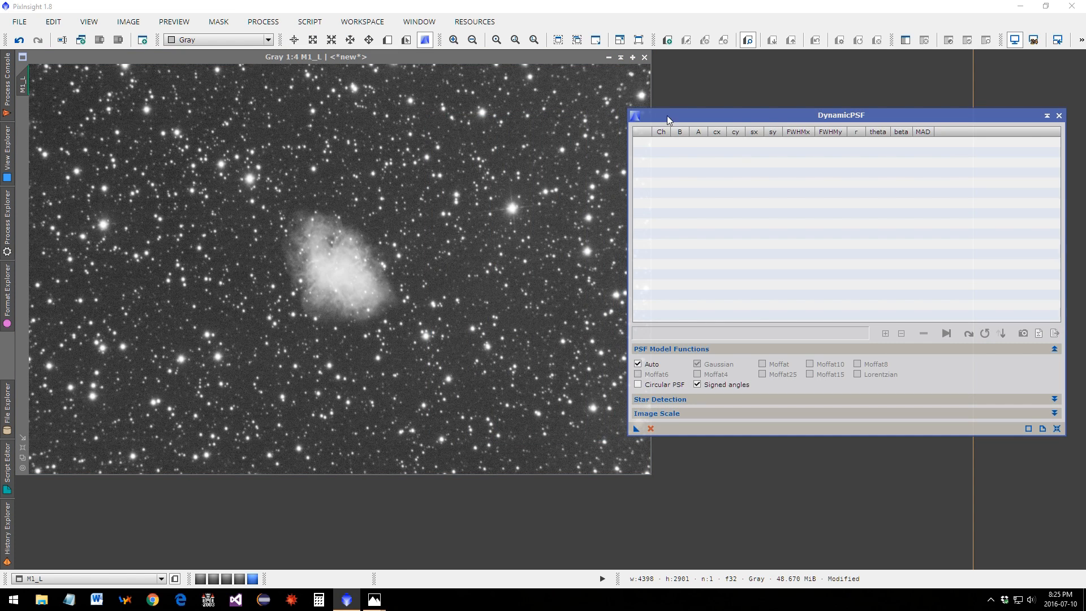
pyautogui.click(483, 57)
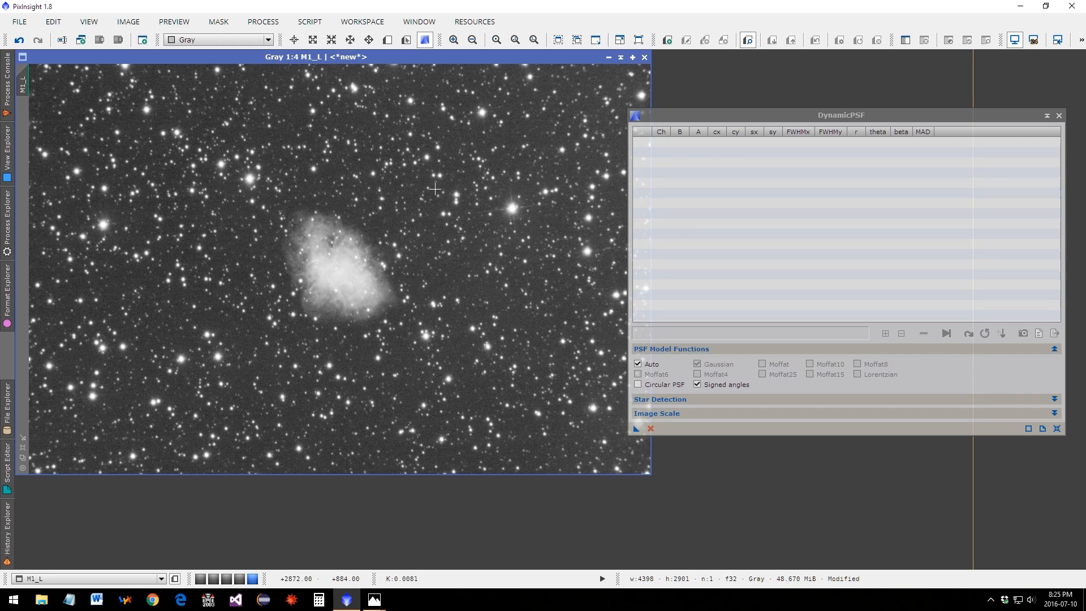
pyautogui.click(313, 168)
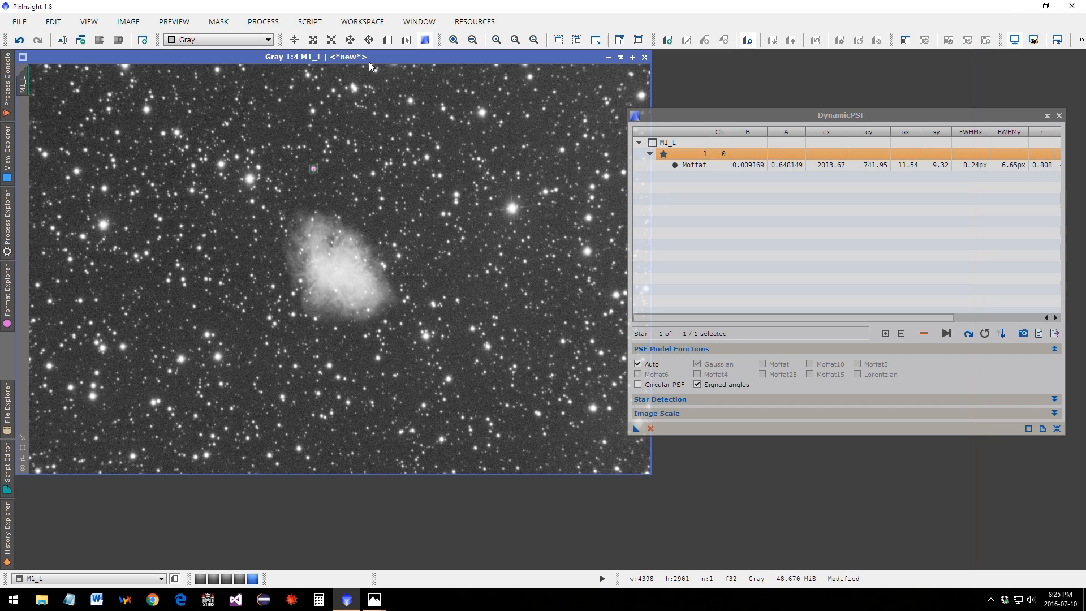
# Remove the screen stretch from M1_L, and compare Saturated PSF.jpg with Excellent PSF with candidate.jpg in Photos before closing both
pyautogui.hotkey('ctrl', 'F12')
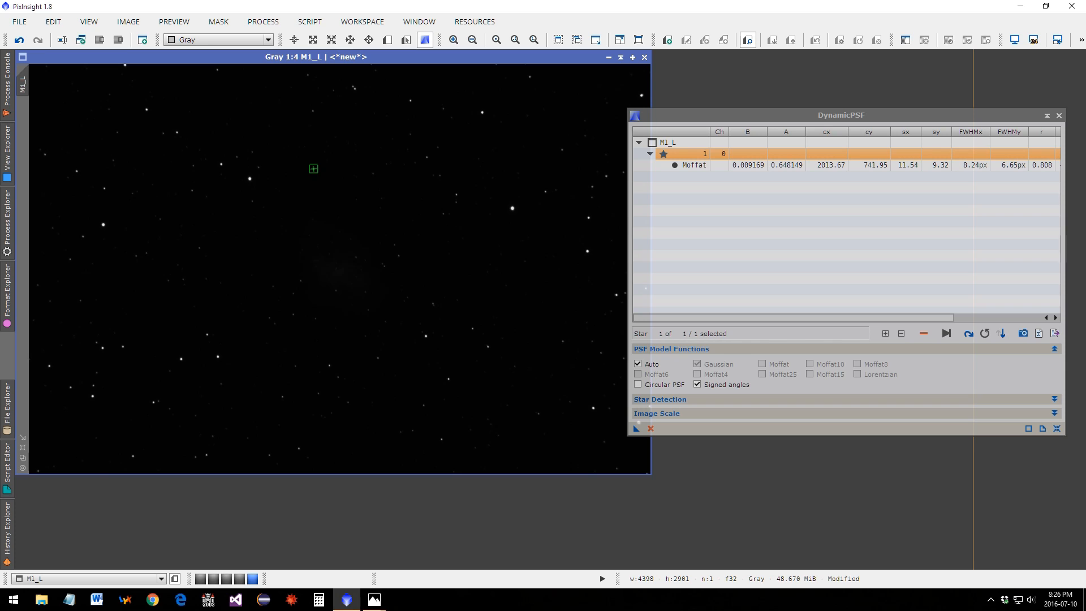
pyautogui.click(373, 600)
pyautogui.moveTo(302, 105); pyautogui.dragTo(687, 106)
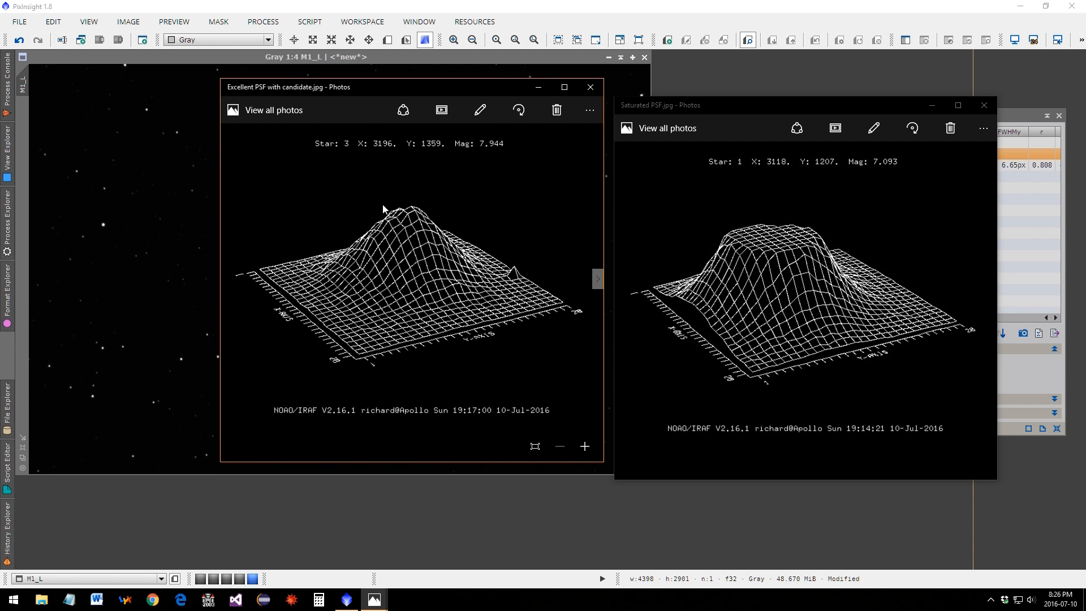
pyautogui.moveTo(773, 129); pyautogui.dragTo(726, 127)
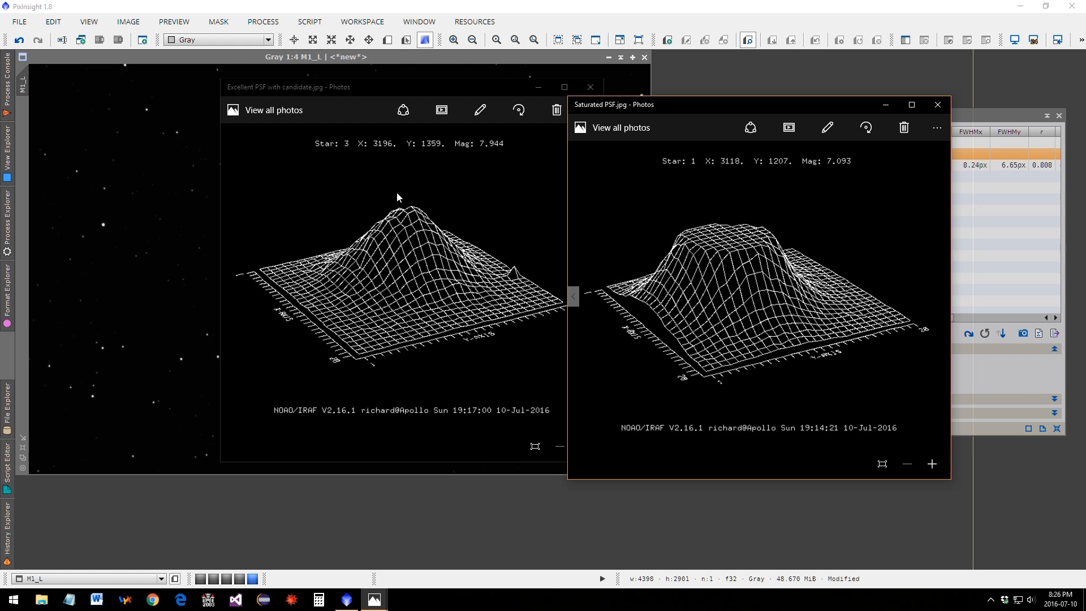
pyautogui.click(590, 87)
pyautogui.moveTo(792, 107); pyautogui.dragTo(0, 99)
# Return to the M1_L image and restore its screen stretch
pyautogui.click(289, 56)
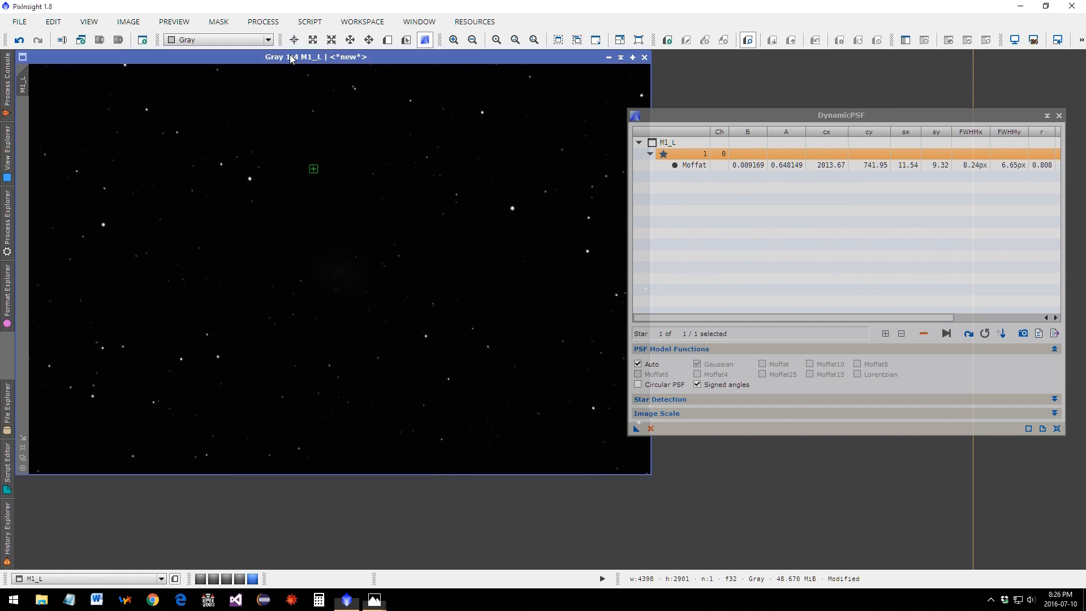
pyautogui.press('F12')
pyautogui.press('F12')
pyautogui.press('F12')
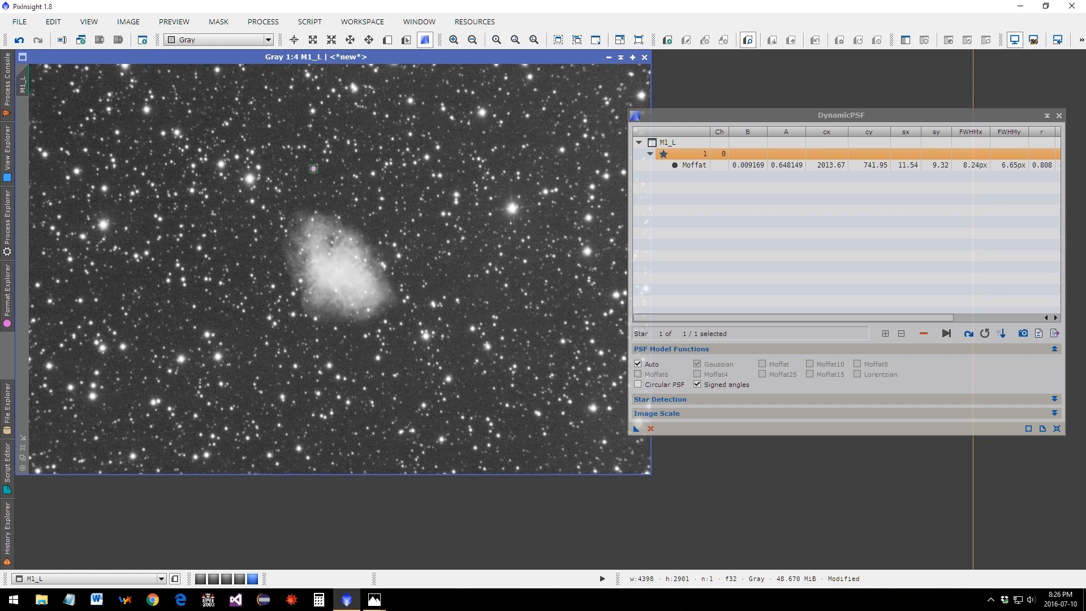
# Compare Good PSF 2.jpg with Noisy PSF.jpg in Photos, put both away and reactivate the M1_L image
pyautogui.click(374, 599)
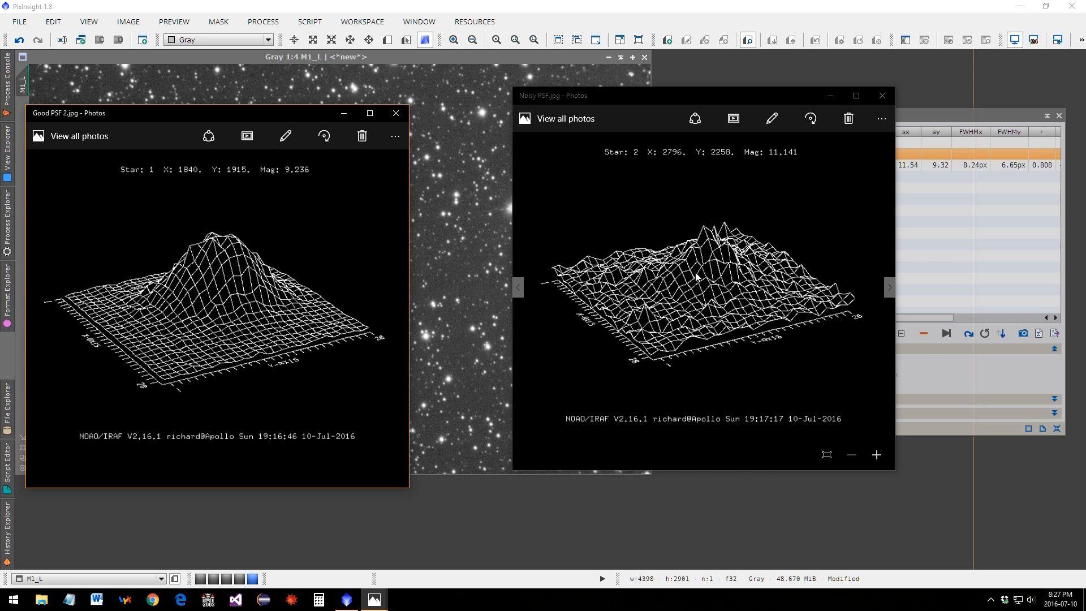
pyautogui.press('super+Down')
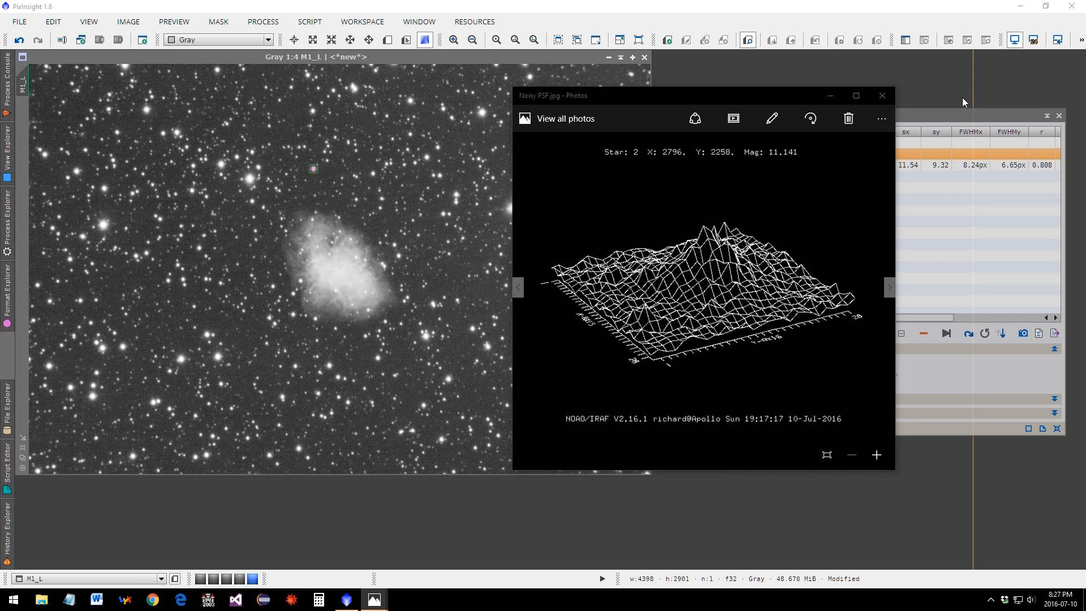
pyautogui.press('super+Down')
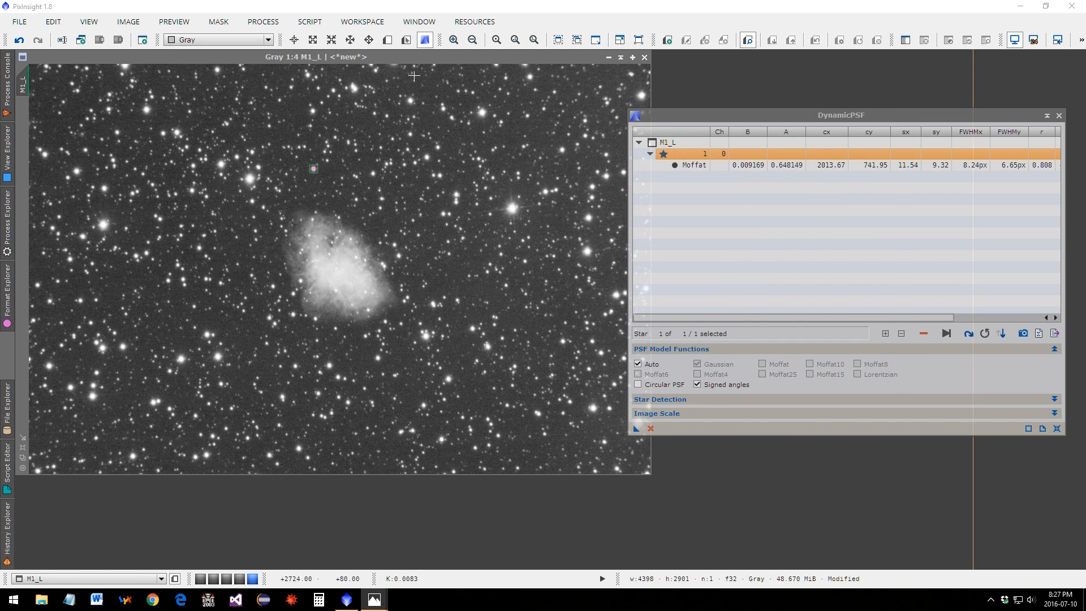
pyautogui.click(413, 60)
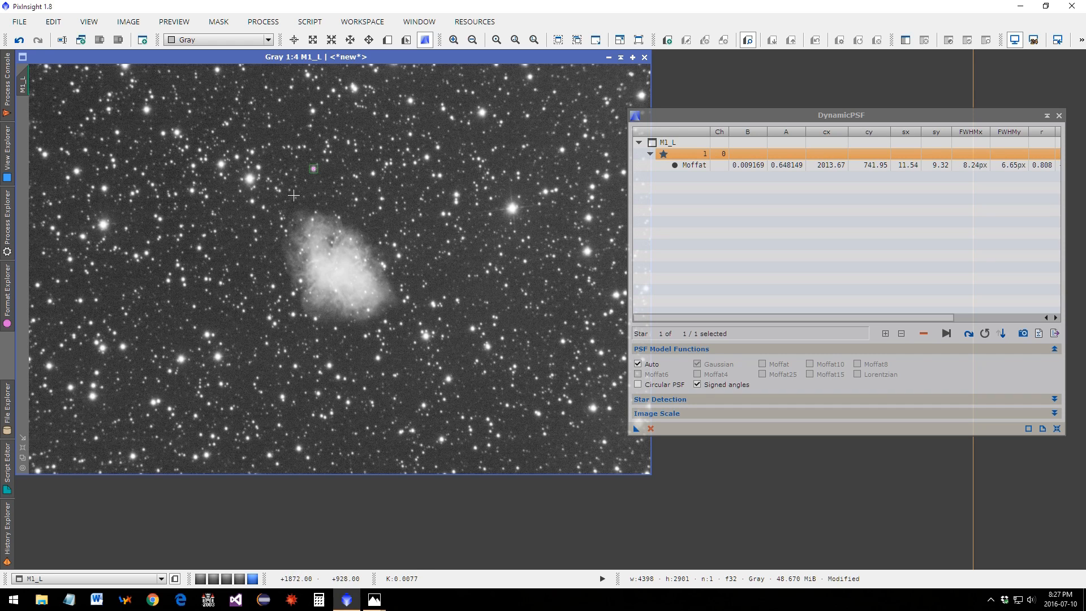
# Sample the star to the left of the nebula and check M1_L with and without its screen stretch
pyautogui.click(200, 248)
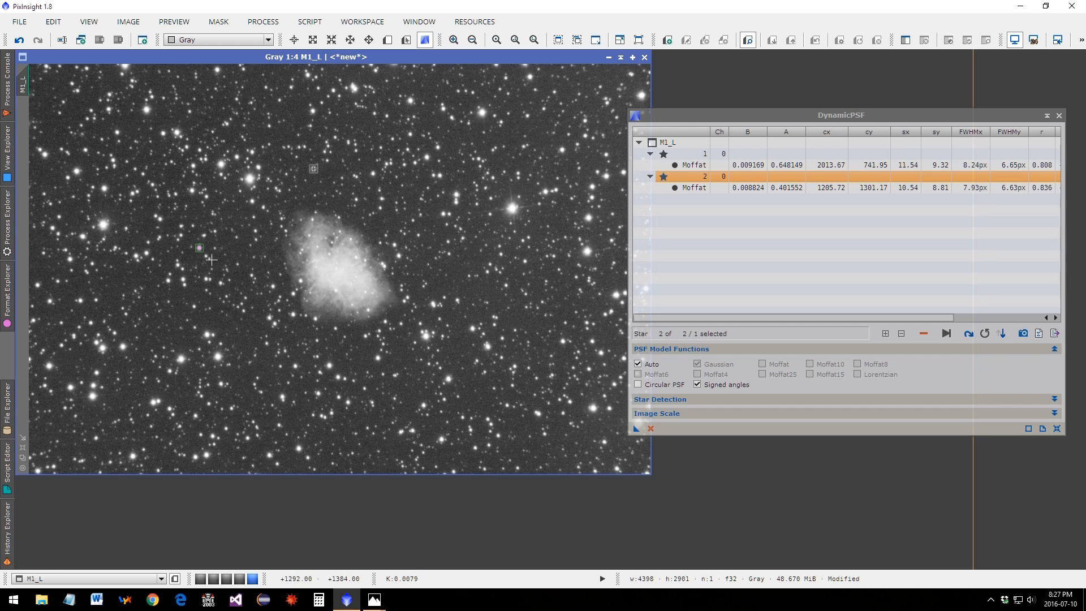
pyautogui.press('F12')
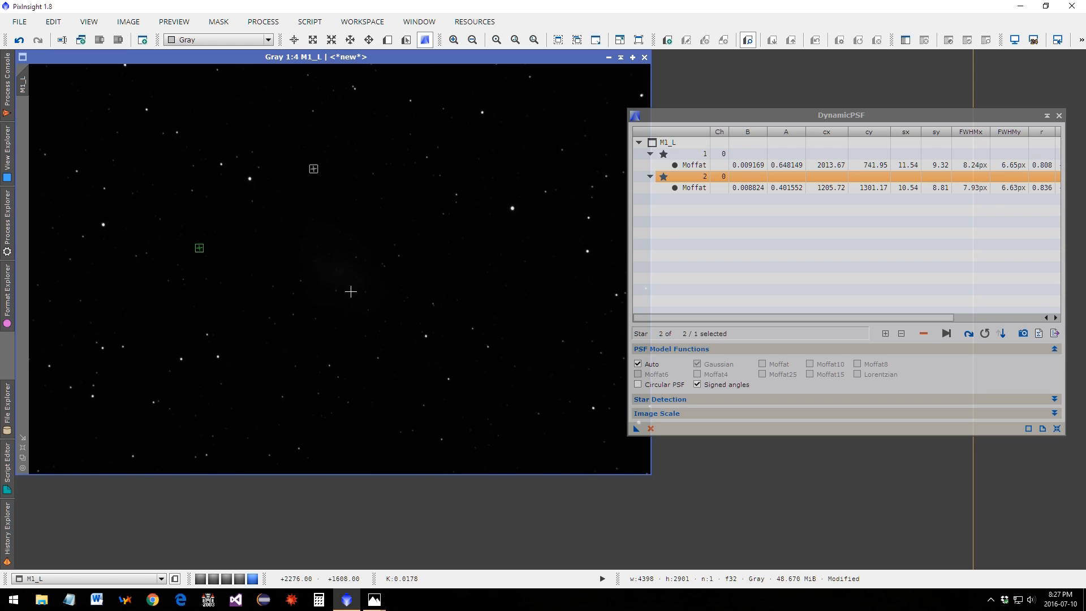
pyautogui.press('F12')
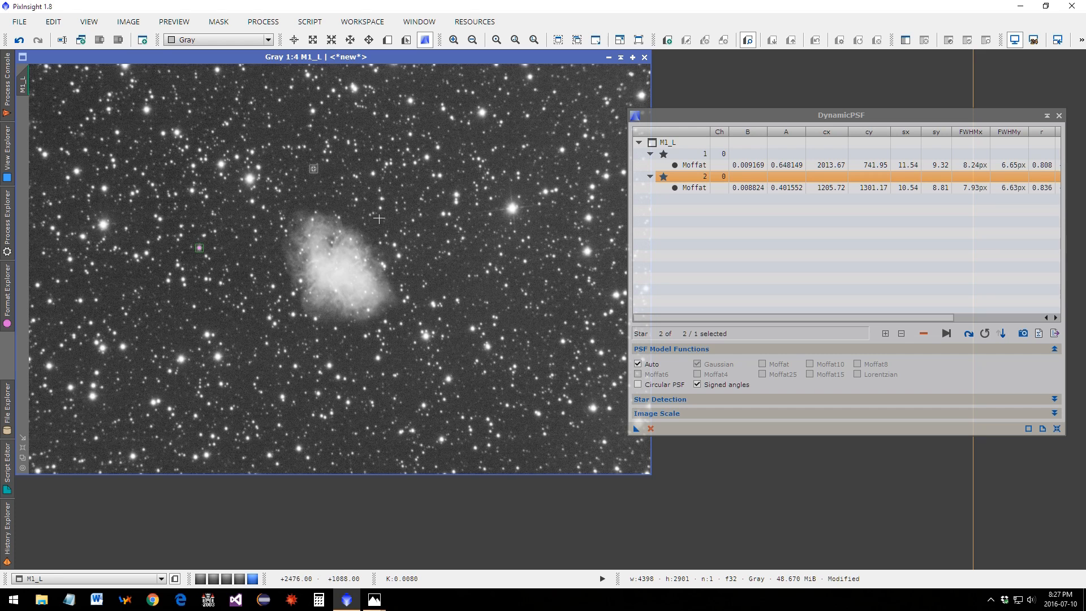
pyautogui.hotkey('ctrl', 'F11')
pyautogui.hotkey('ctrl', 'F11')
pyautogui.hotkey('ctrl', 'F11')
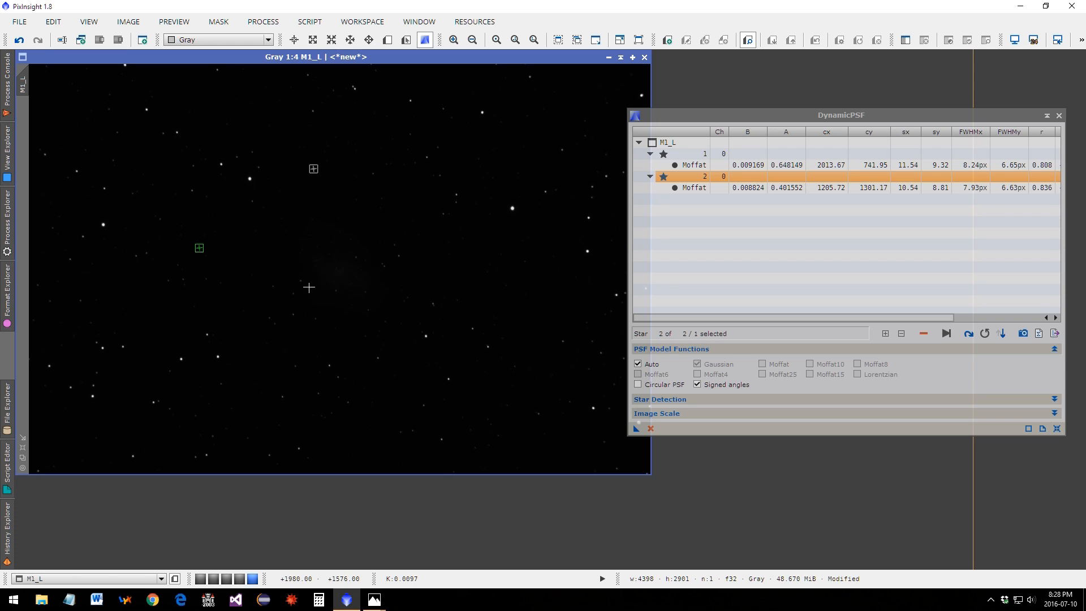
pyautogui.hotkey('ctrl', 'a')
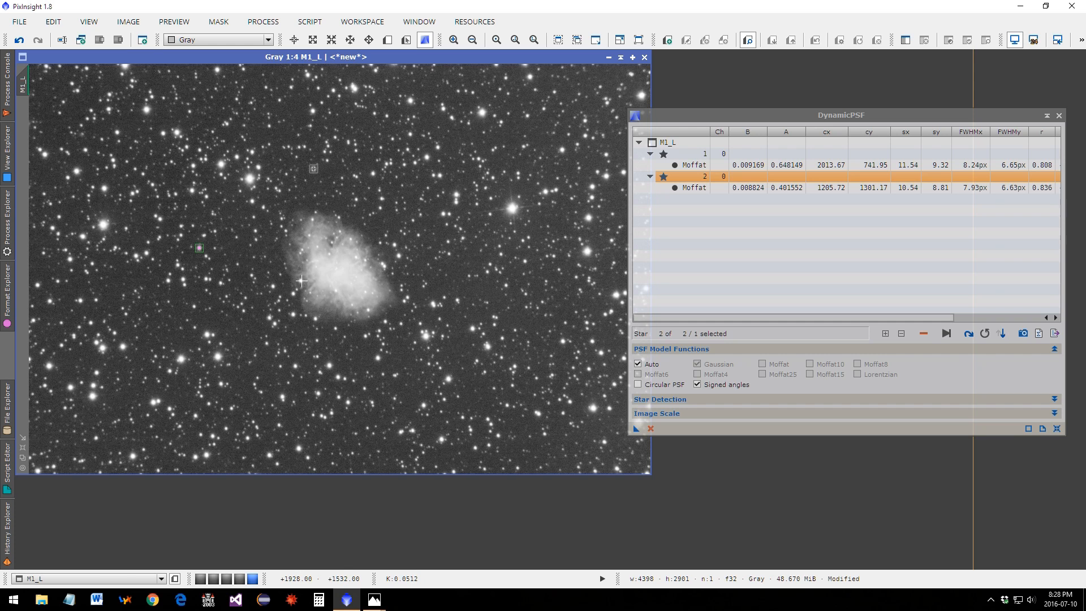
# Sample two small stars at the nebula's lower right, one above the other, checking their brightness without the screen stretch
pyautogui.scroll(3, 302, 280)
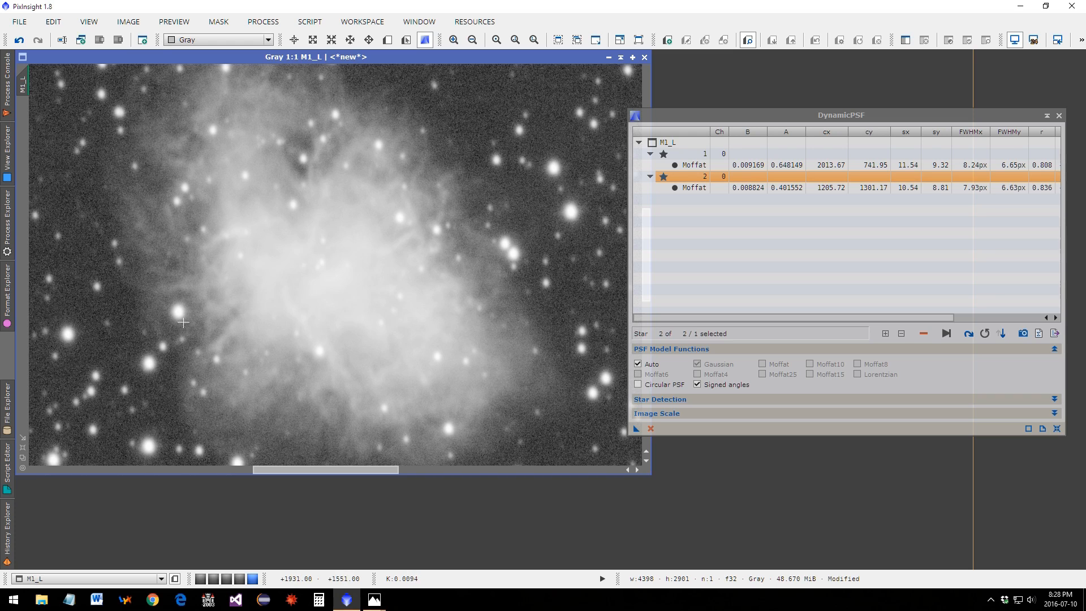
pyautogui.scroll(-3, 264, 305)
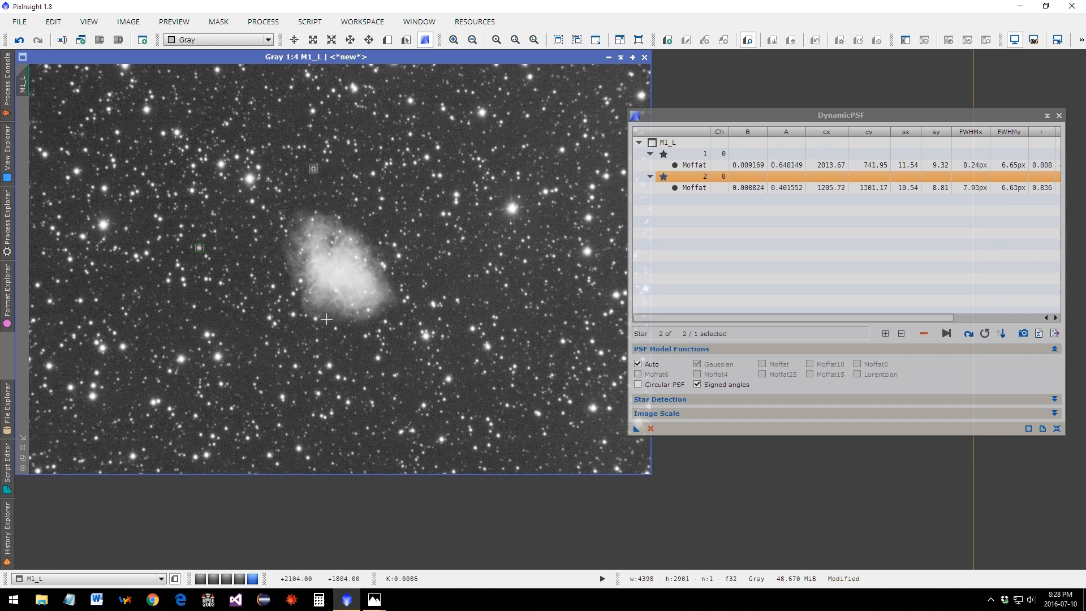
pyautogui.press('F12')
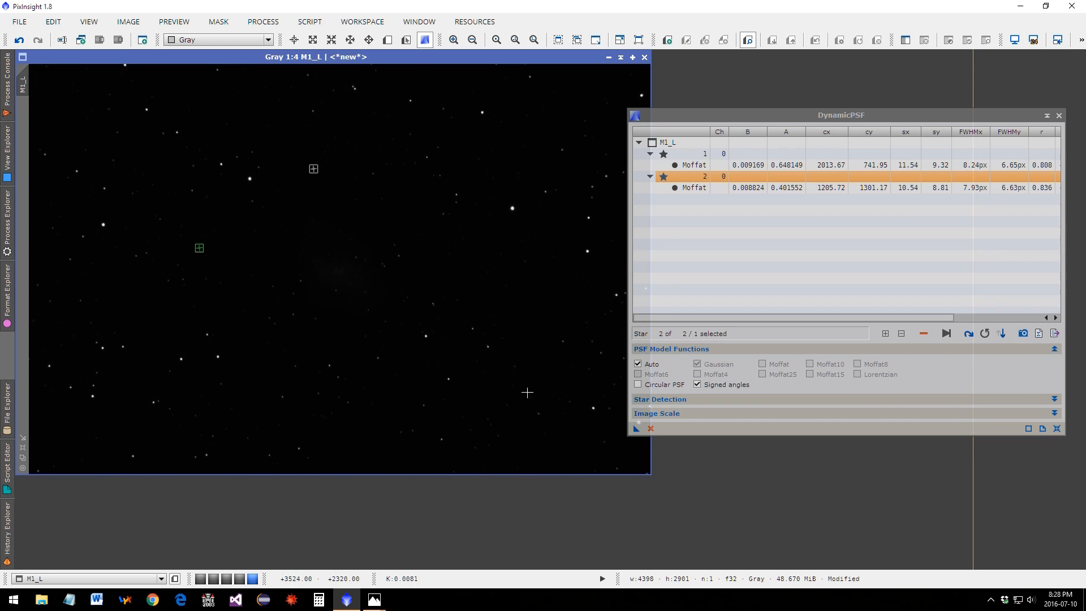
pyautogui.press('F12')
pyautogui.click(515, 366)
pyautogui.press('F12')
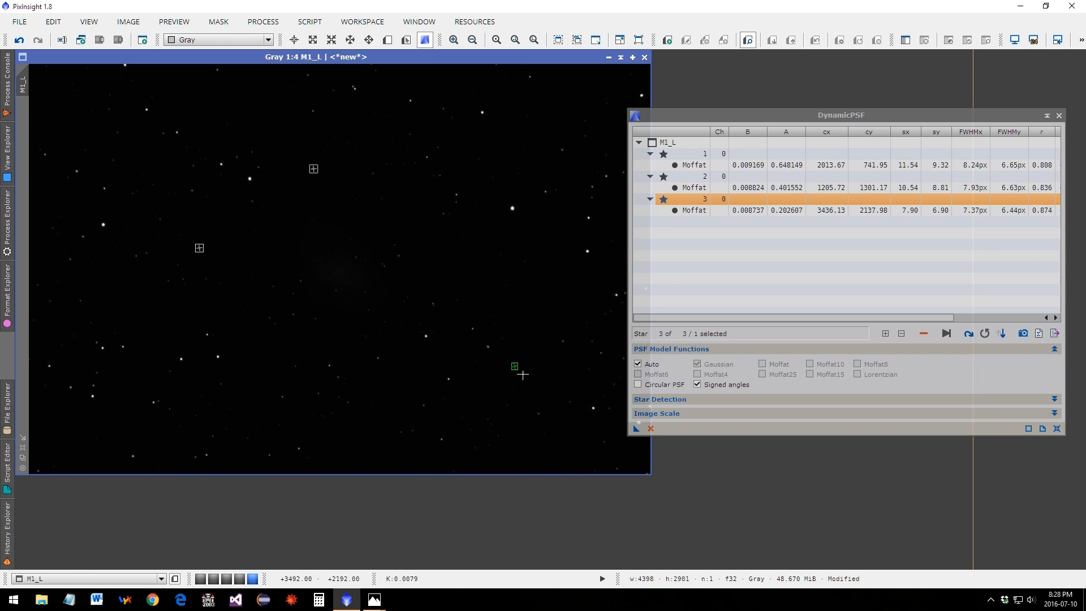
pyautogui.press('F12')
pyautogui.click(515, 330)
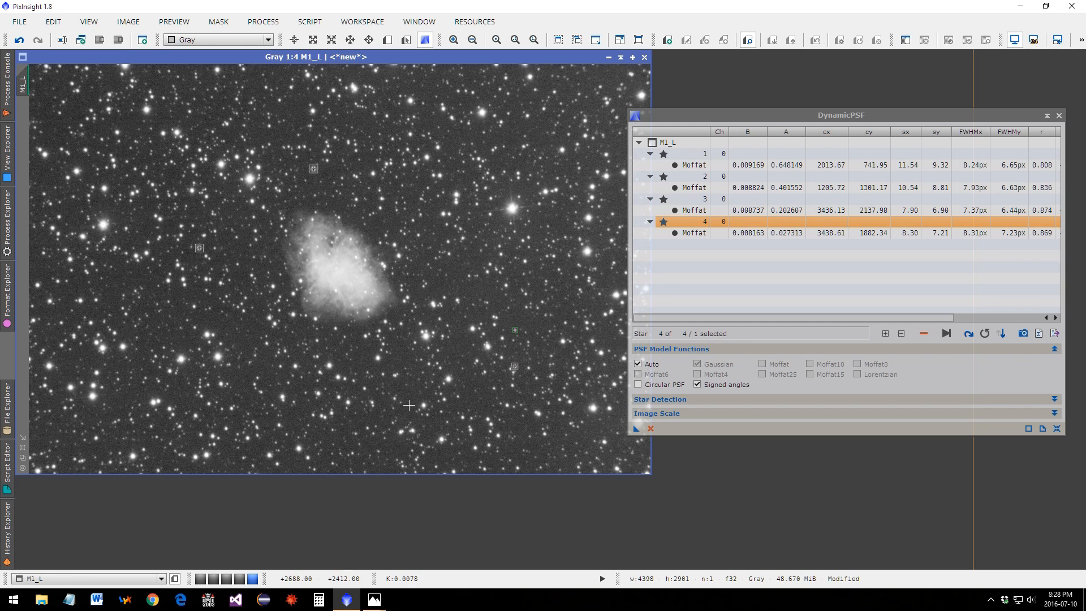
# Sample three unsaturated stars above and to the upper right of the nebula, checking each without the screen stretch
pyautogui.press('F12')
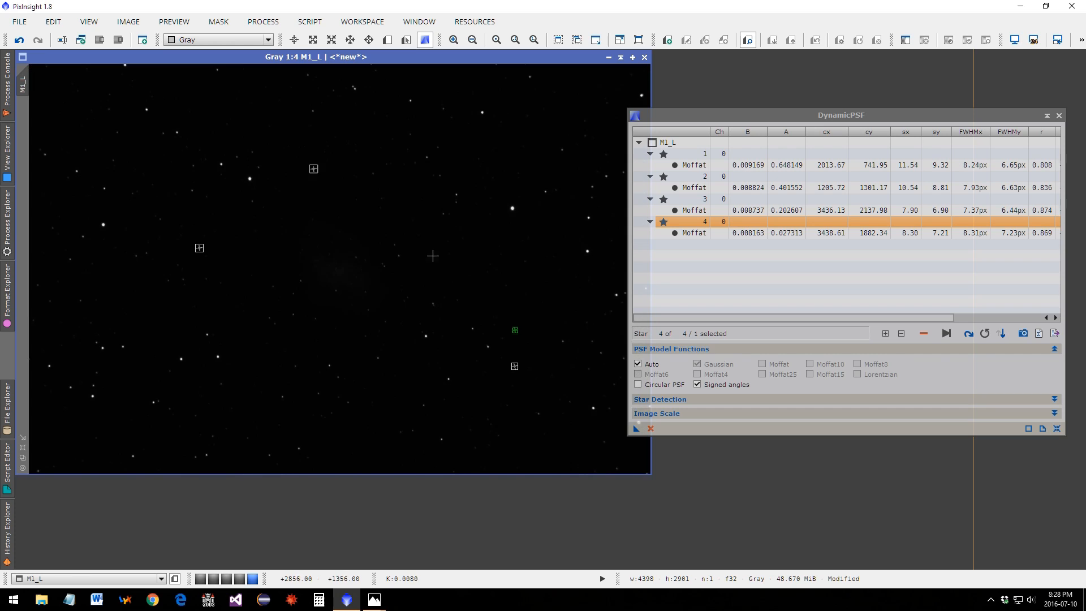
pyautogui.press('F12')
pyautogui.press('F12')
pyautogui.press('F12')
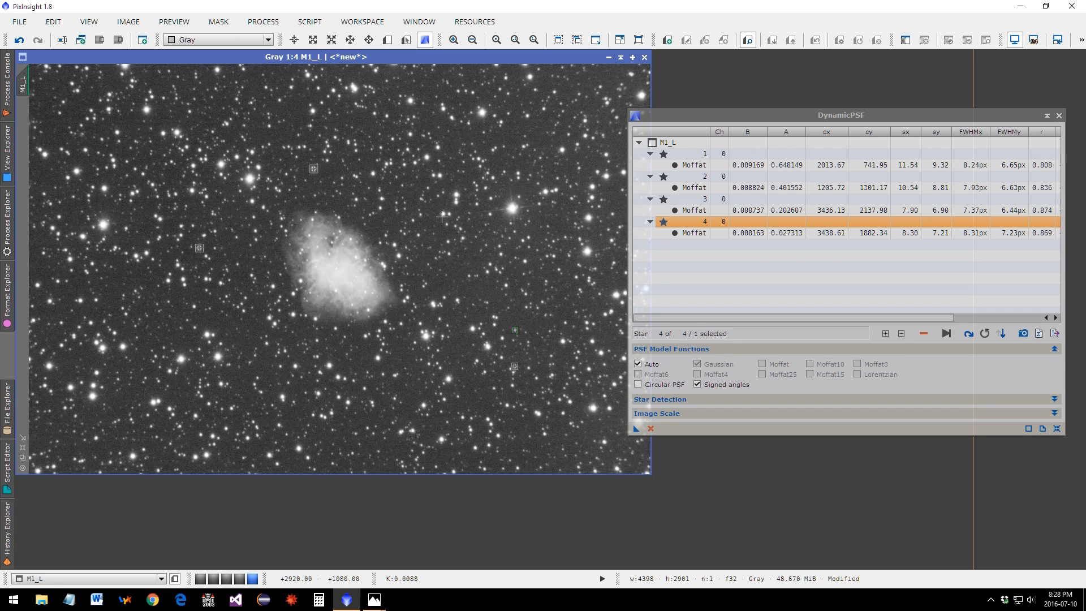
pyautogui.click(443, 214)
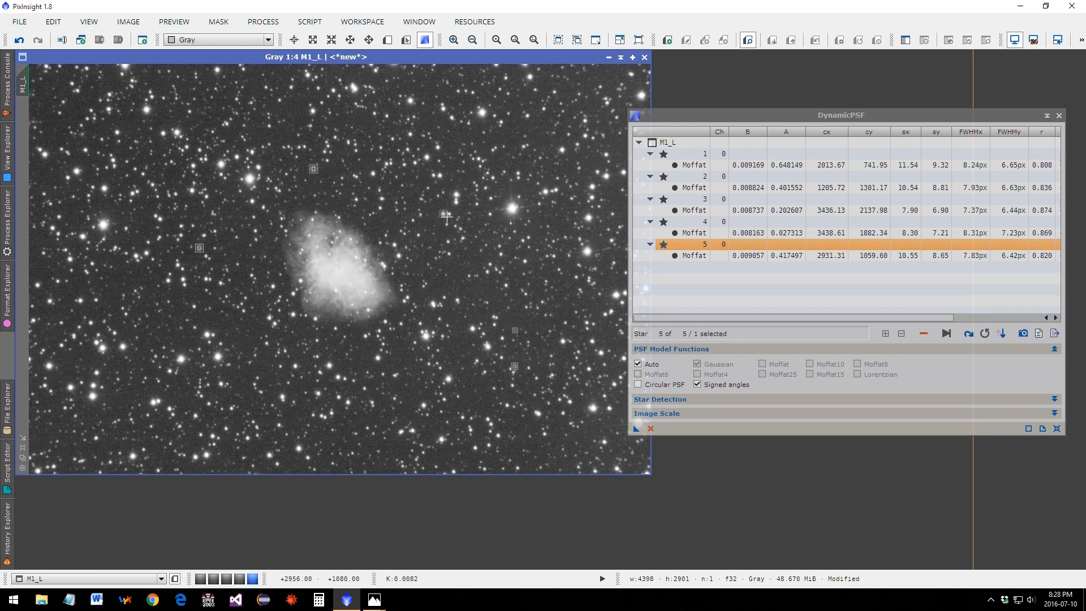
pyautogui.press('F12')
pyautogui.press('F12')
pyautogui.click(441, 176)
pyautogui.press('F12')
pyautogui.press('F12')
pyautogui.click(372, 173)
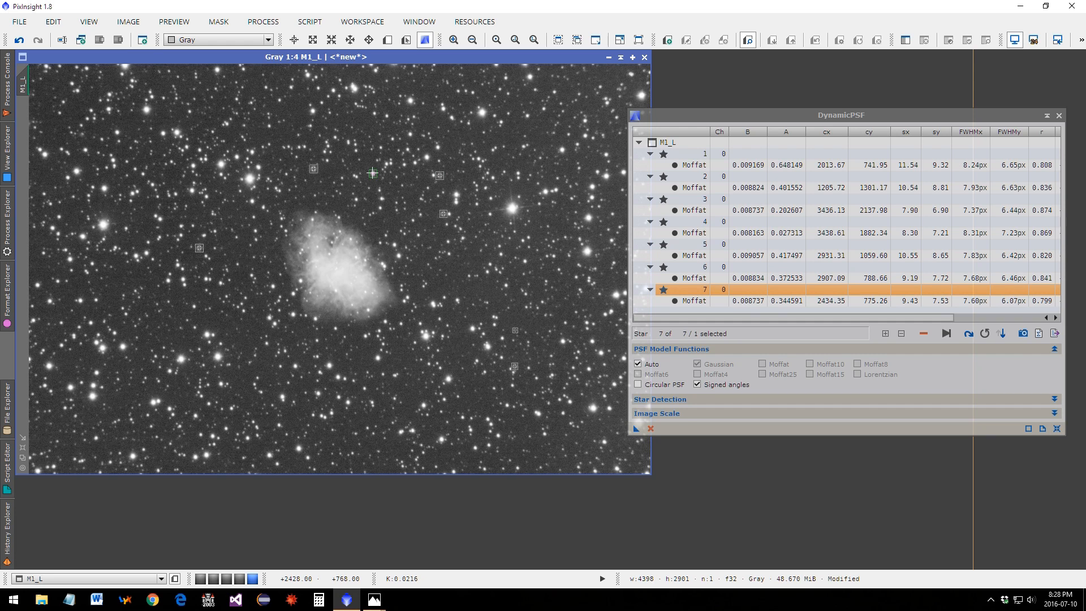
# Sample three stars around the bright pair at the nebula's upper left, checking each without the screen stretch
pyautogui.press('F12')
pyautogui.press('F12')
pyautogui.click(192, 194)
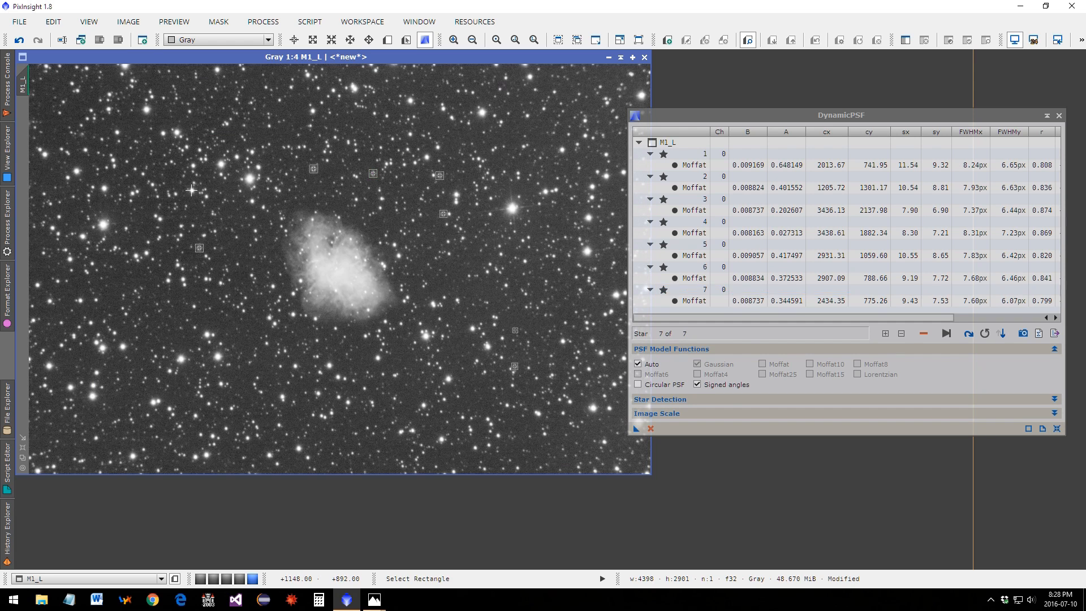
pyautogui.press('F12')
pyautogui.press('F12')
pyautogui.click(193, 165)
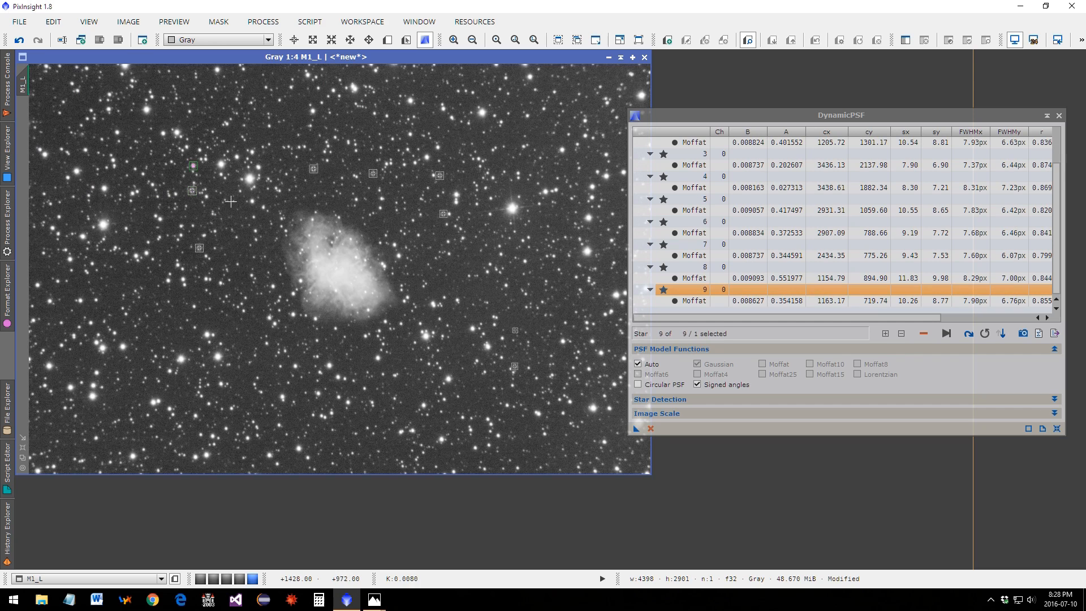
pyautogui.press('F12')
pyautogui.press('F12')
pyautogui.click(252, 153)
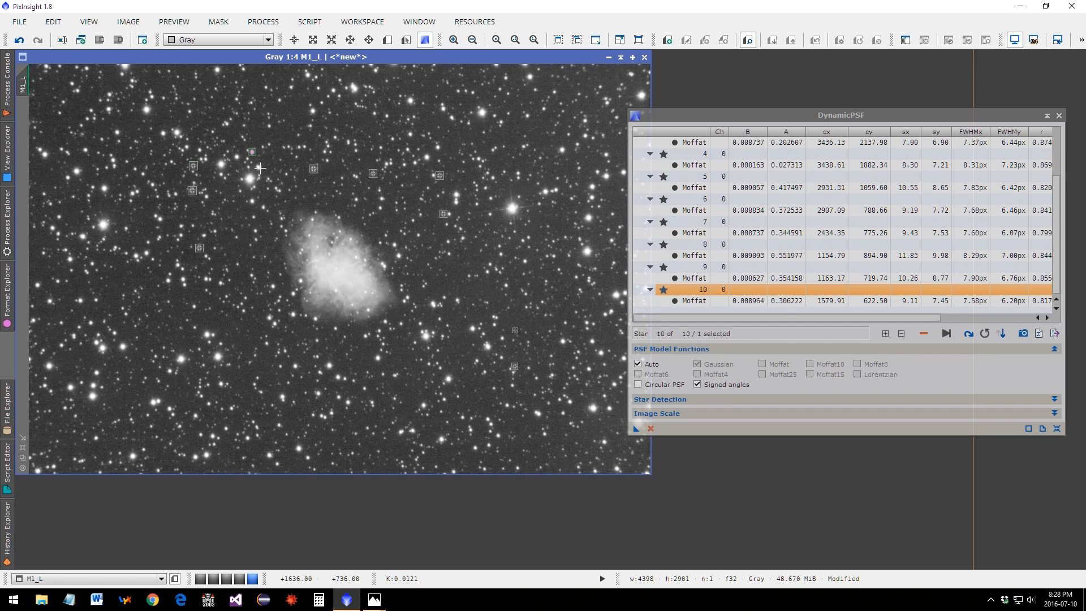
# Check the unstretched view and sample the three clustered stars just below the star already sampled left of the nebula
pyautogui.press('F12')
pyautogui.press('F12')
pyautogui.press('F12')
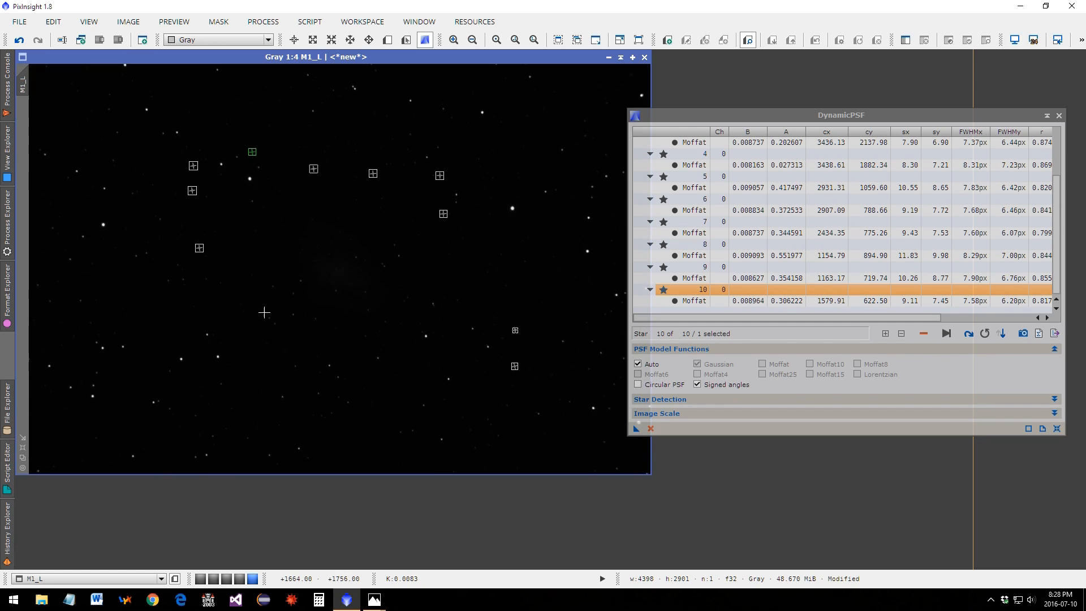
pyautogui.press('F12')
pyautogui.press('F12')
pyautogui.press('F12')
pyautogui.click(182, 278)
pyautogui.click(168, 281)
pyautogui.click(177, 265)
# Sample one star near the nebula's left edge, one at its lower right and one at its lower left
pyautogui.press('F12')
pyautogui.press('F12')
pyautogui.click(273, 286)
pyautogui.press('F12')
pyautogui.press('F12')
pyautogui.click(473, 328)
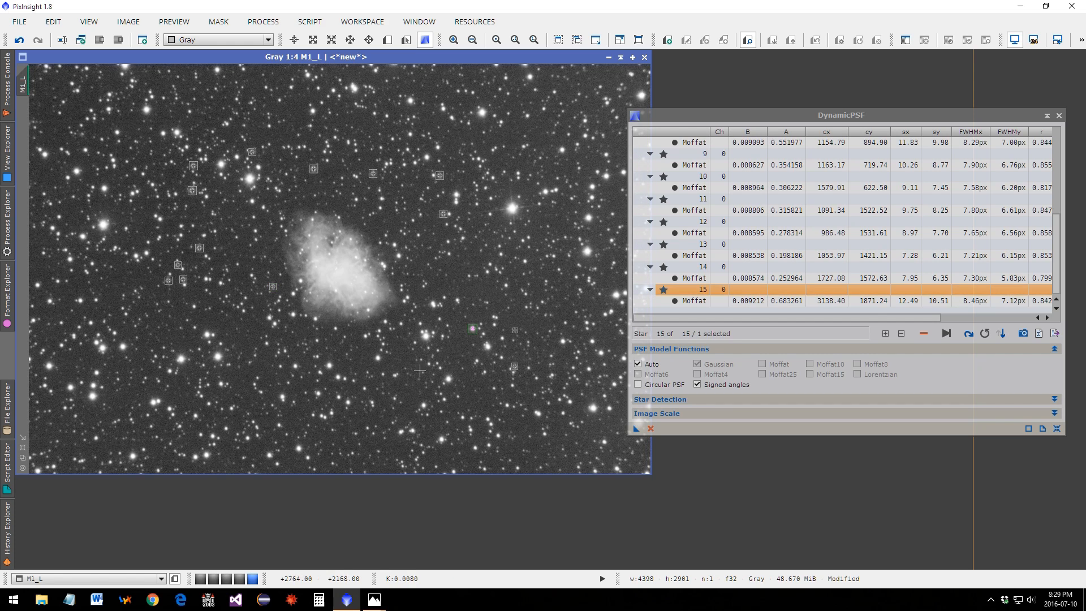
pyautogui.press('F12')
pyautogui.press('F12')
pyautogui.click(295, 366)
# Compare the stretched and unstretched views repeatedly and sample an unsaturated star directly below the nebula
pyautogui.press('F12')
pyautogui.press('F12')
pyautogui.press('F12')
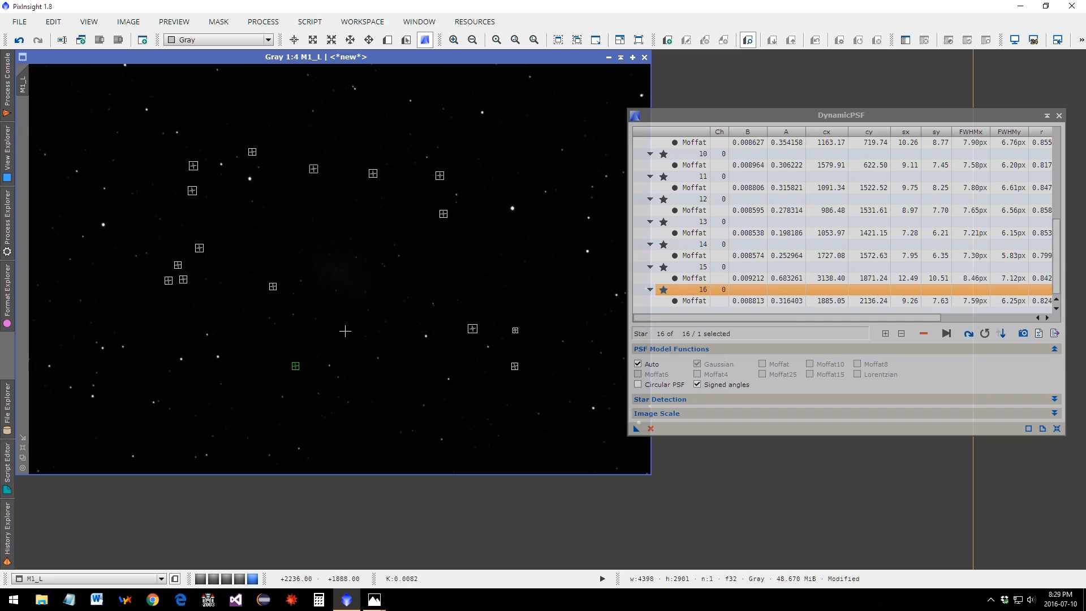
pyautogui.press('F12')
pyautogui.press('F12')
pyautogui.press('F12')
pyautogui.press('F12')
pyautogui.press('F12')
pyautogui.press('F12')
pyautogui.press('F12')
pyautogui.click(338, 376)
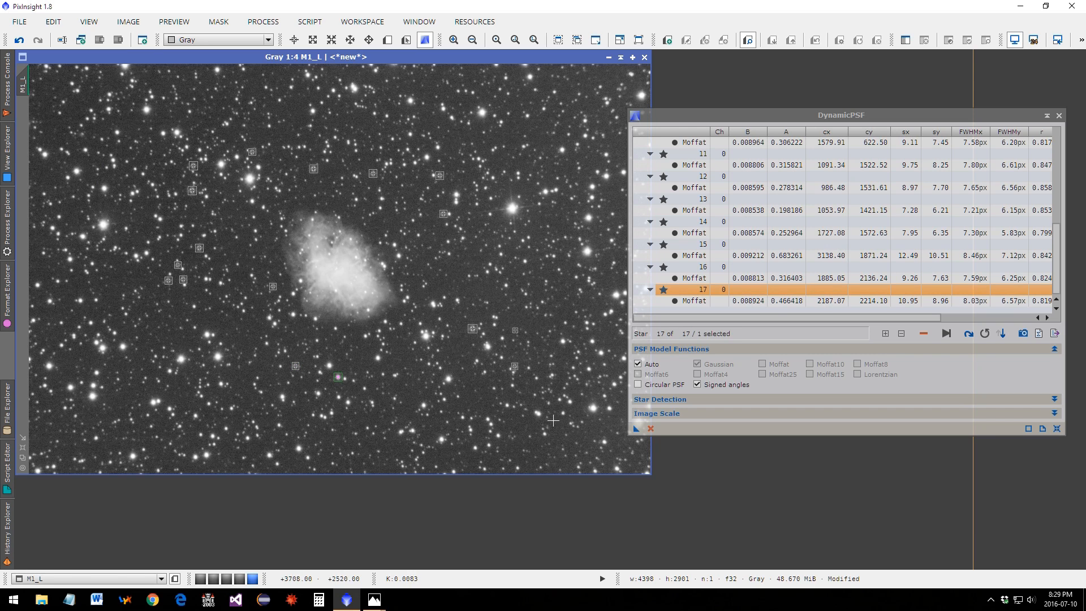
# Sample one star just off the nebula's upper right edge and two more among the stars on its left side
pyautogui.press('F12')
pyautogui.press('F12')
pyautogui.click(394, 244)
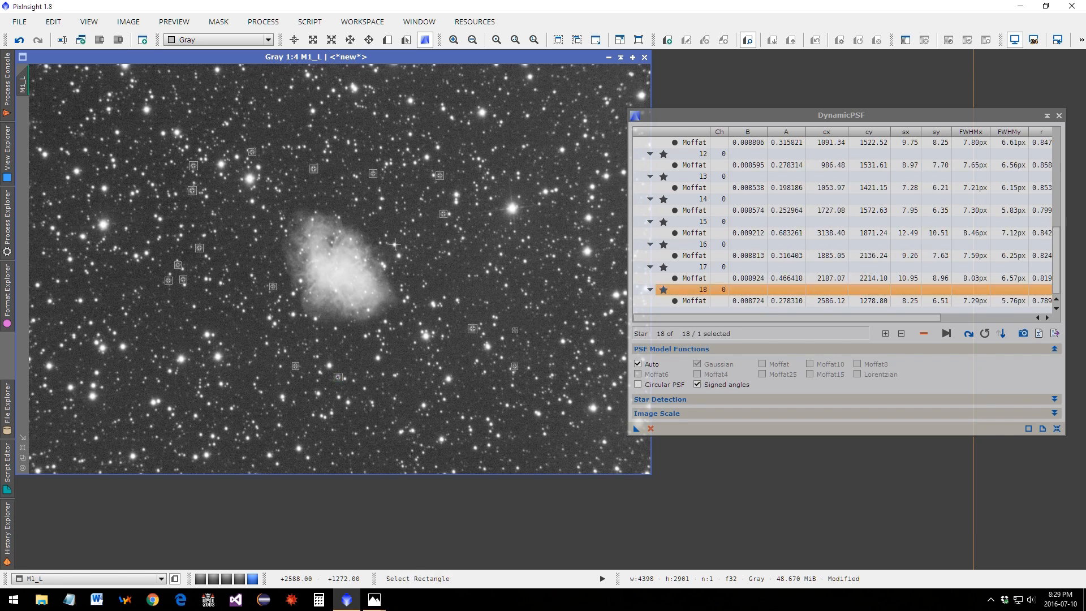
pyautogui.press('F12')
pyautogui.press('F12')
pyautogui.press('F12')
pyautogui.press('F12')
pyautogui.click(204, 280)
pyautogui.press('F12')
pyautogui.press('F12')
pyautogui.click(147, 253)
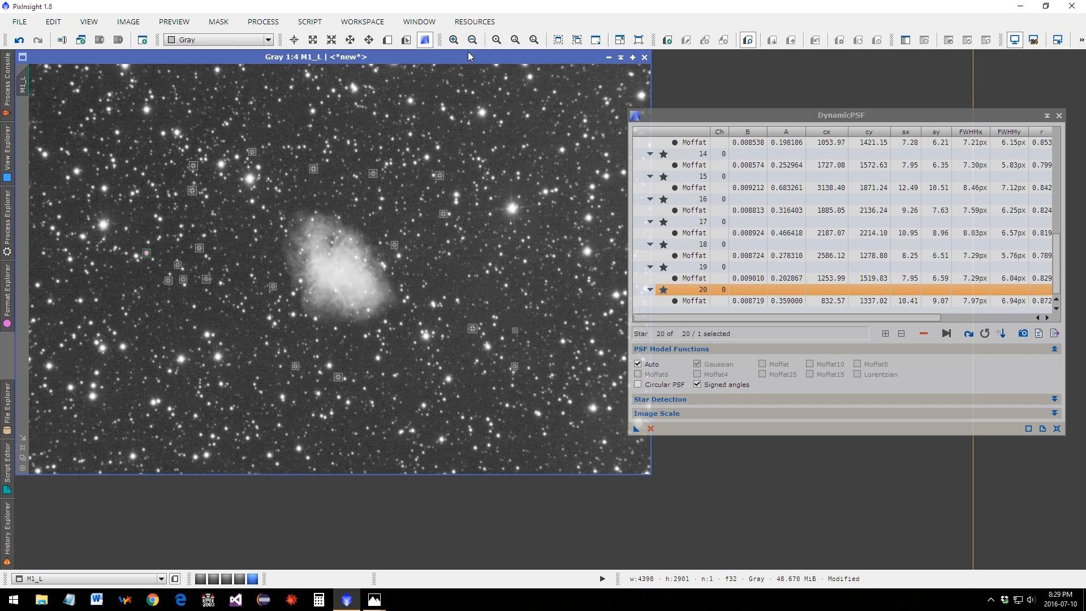
# Select all 20 sampled stars in DynamicPSF, export their combined PSF image and inspect it enlarged
pyautogui.click(775, 111)
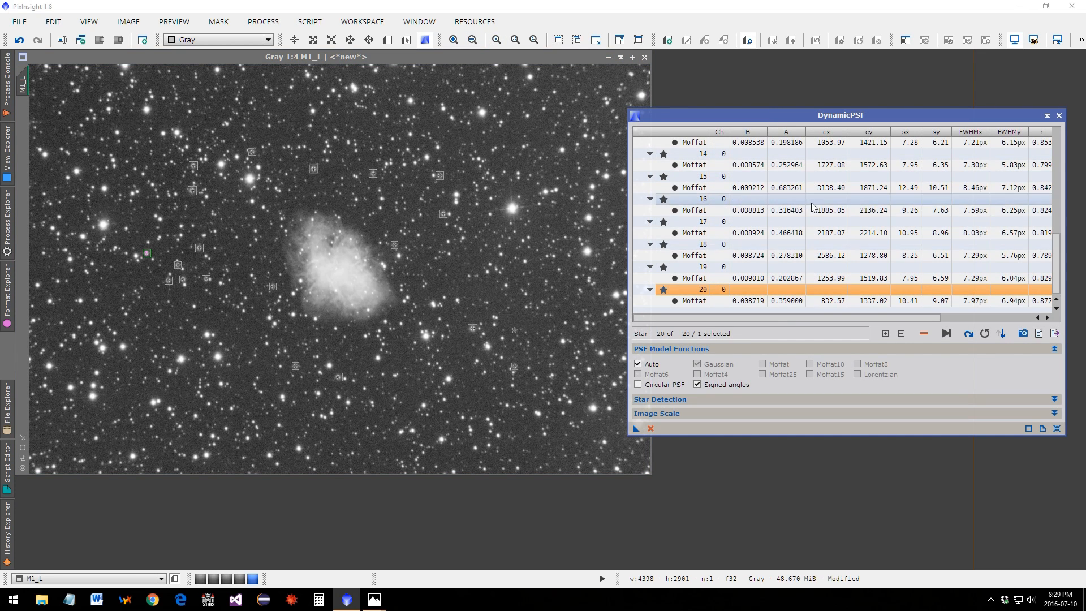
pyautogui.click(814, 224)
pyautogui.hotkey('ctrl', 'a')
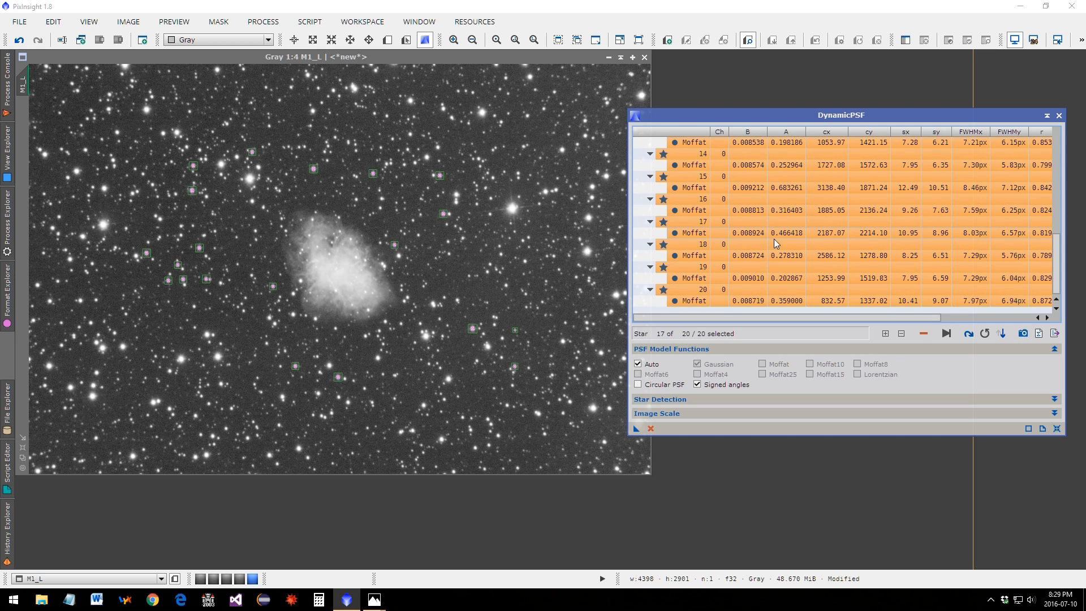
pyautogui.click(1022, 335)
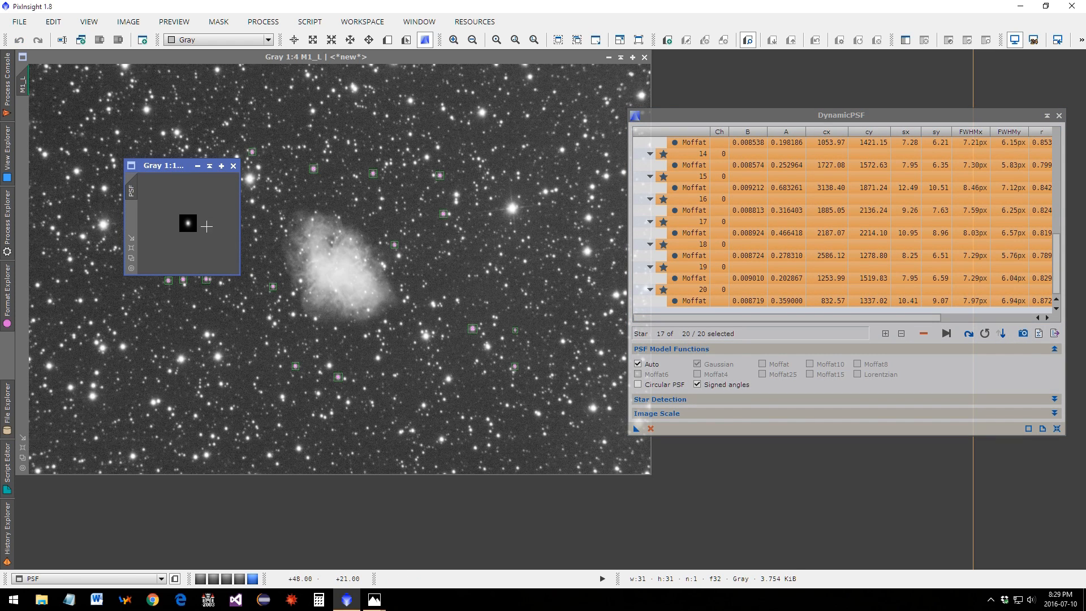
pyautogui.scroll(3, 205, 221)
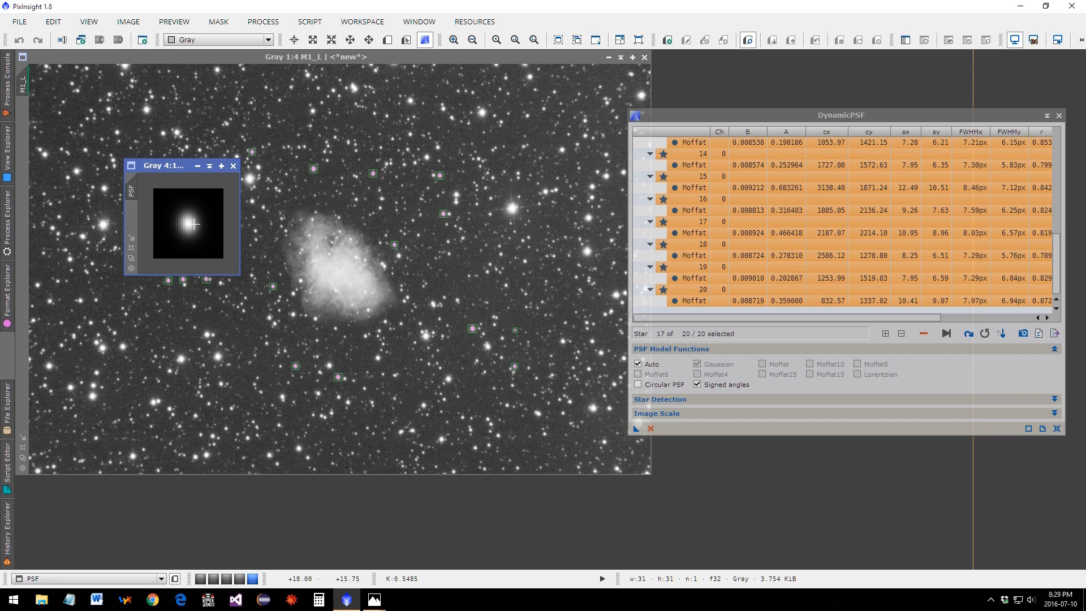
# Close DynamicPSF and place the PSF image in the free workspace beside M1_L at 2:1 zoom
pyautogui.click(649, 429)
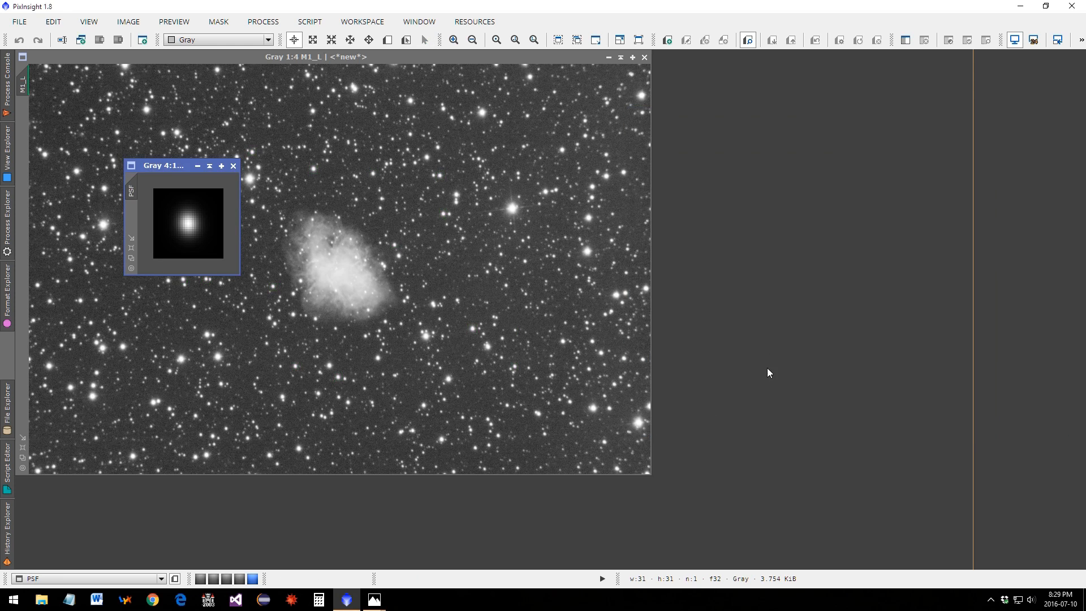
pyautogui.moveTo(170, 165); pyautogui.dragTo(898, 59)
pyautogui.scroll(-2, 901, 132)
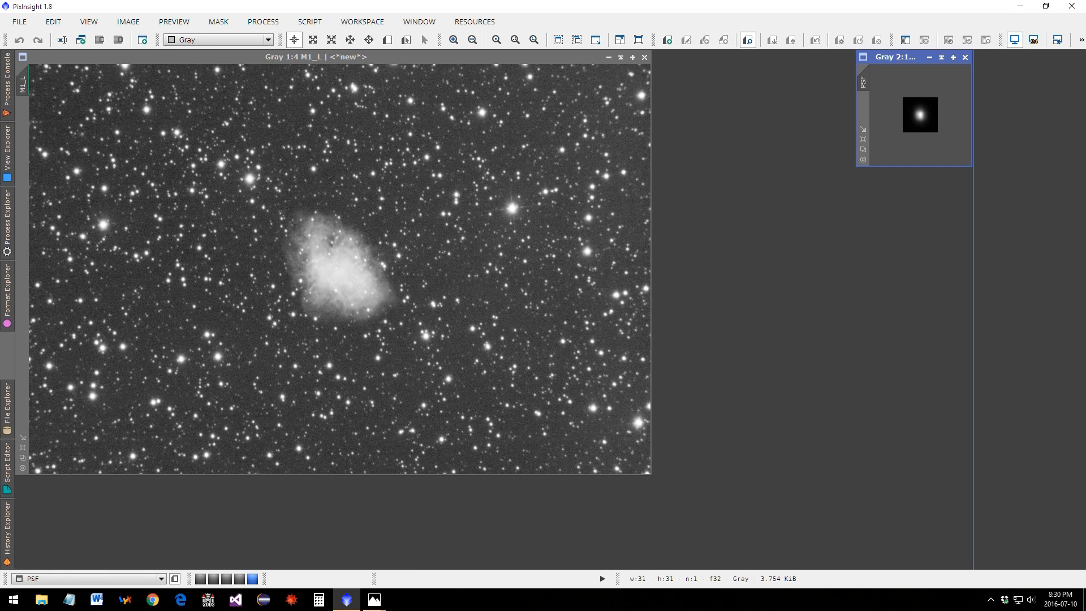
# Review Excellent PSF with candidate.jpg in Photos, put it away and reactivate the M1_L image
pyautogui.hotkey('alt', 'Tab')
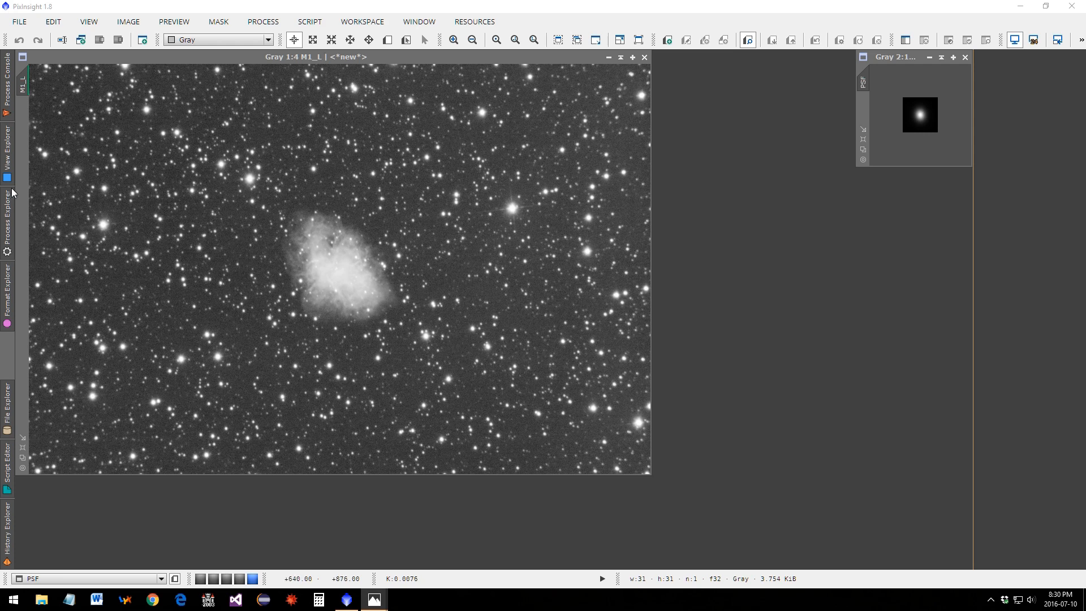
pyautogui.moveTo(0, 85); pyautogui.dragTo(848, 117)
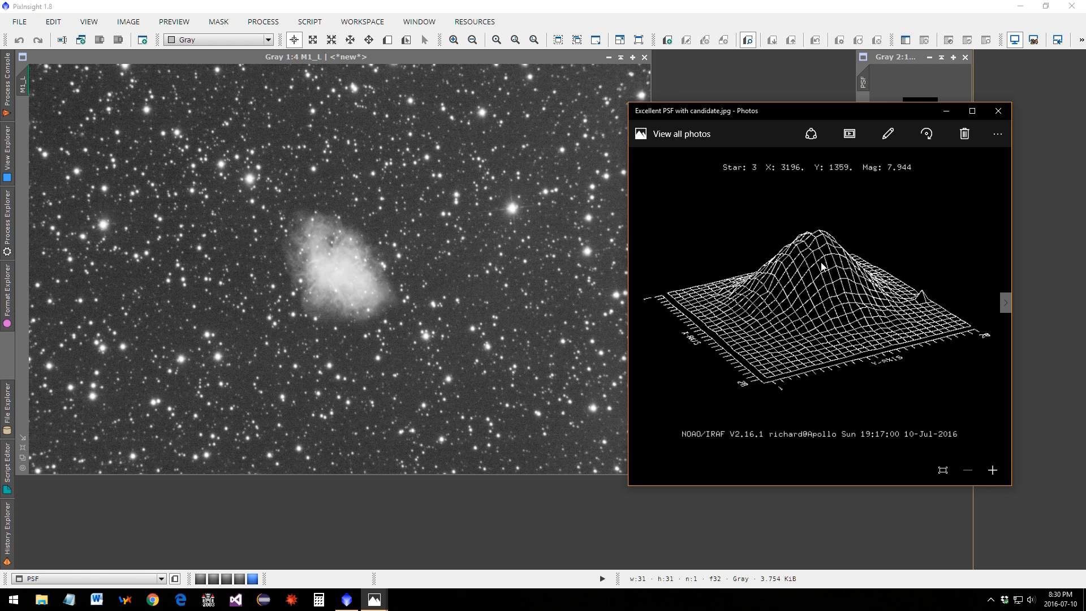
pyautogui.moveTo(849, 117); pyautogui.dragTo(0, 93)
pyautogui.click(443, 57)
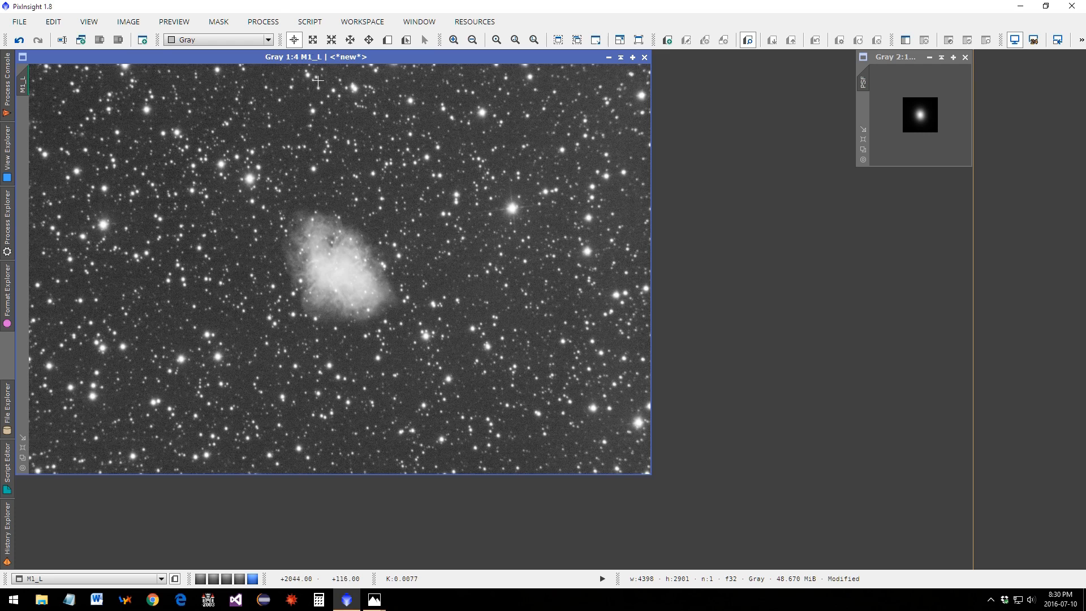
# Open the Deconvolution process and place its window below the PSF image
pyautogui.click(270, 23)
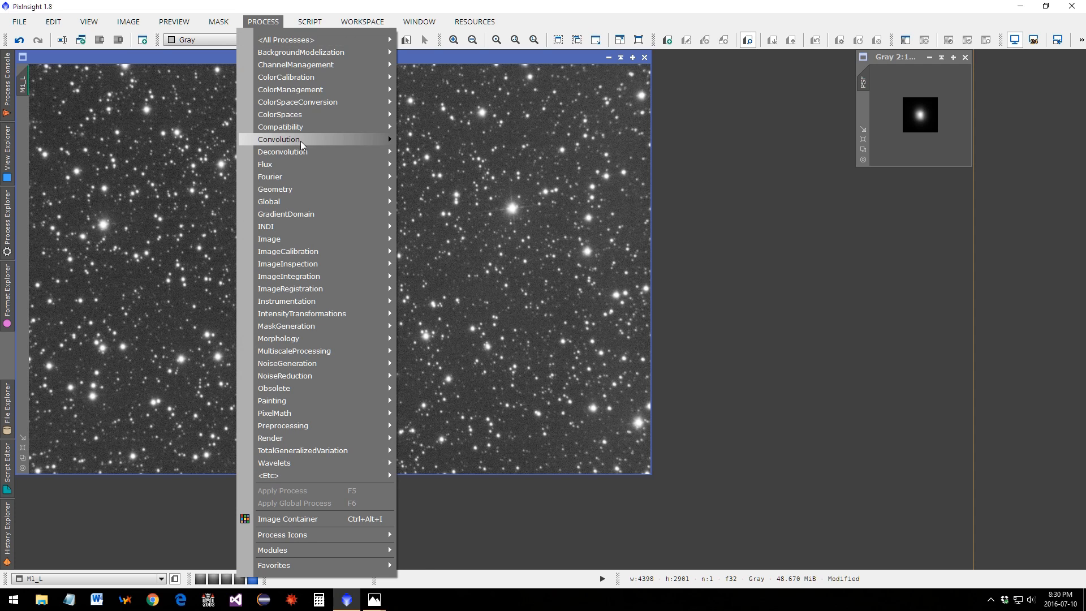
pyautogui.moveTo(298, 153)
pyautogui.click(410, 158)
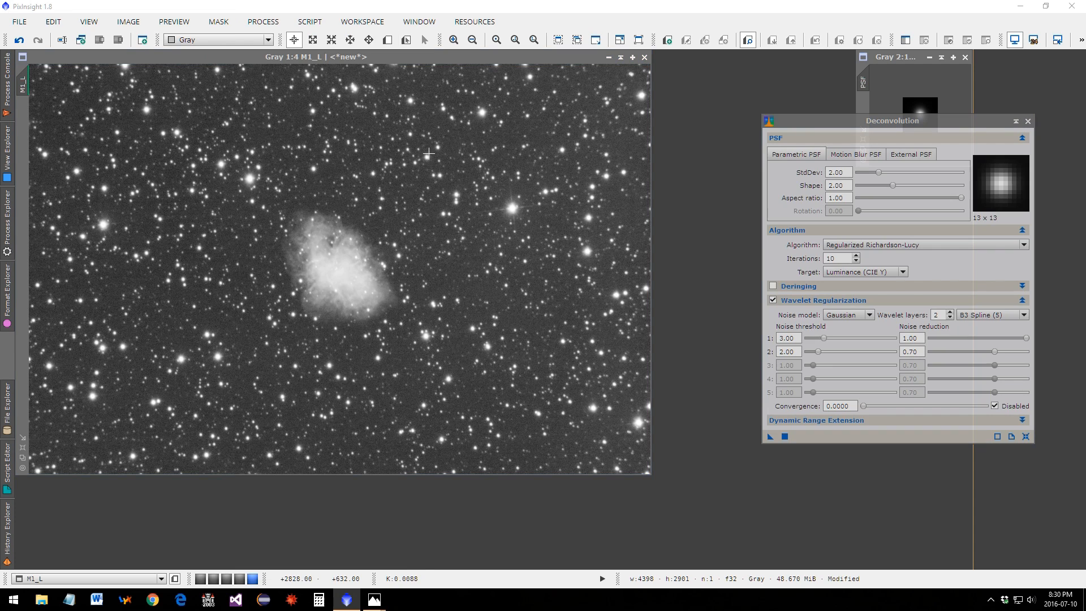
pyautogui.moveTo(896, 130); pyautogui.dragTo(864, 187)
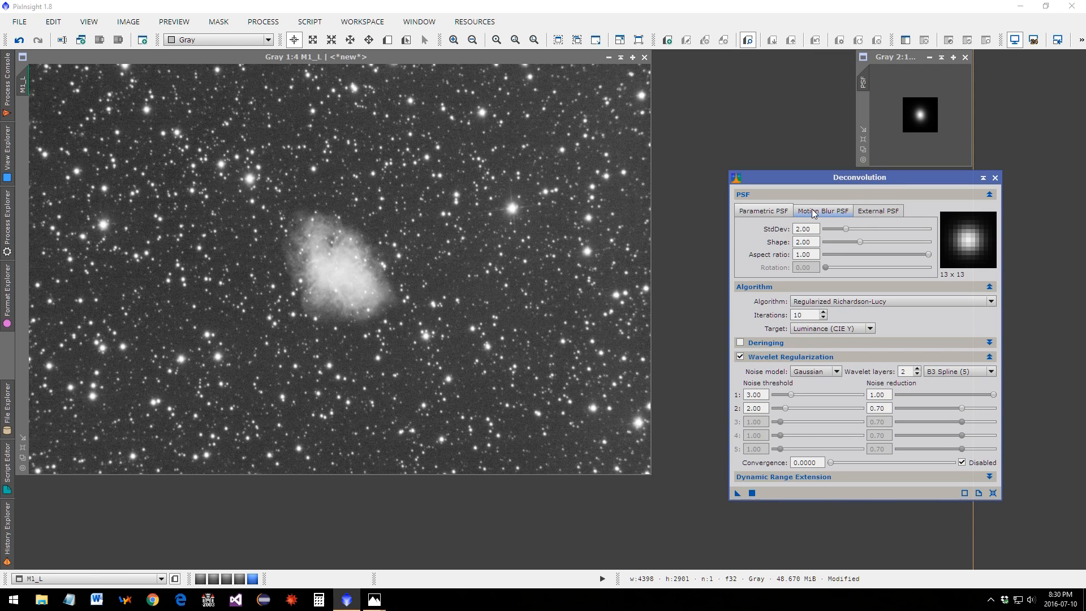
# Switch Deconvolution to an external PSF and assign the view PSF as its source
pyautogui.click(813, 213)
pyautogui.click(785, 213)
pyautogui.click(880, 212)
pyautogui.click(772, 252)
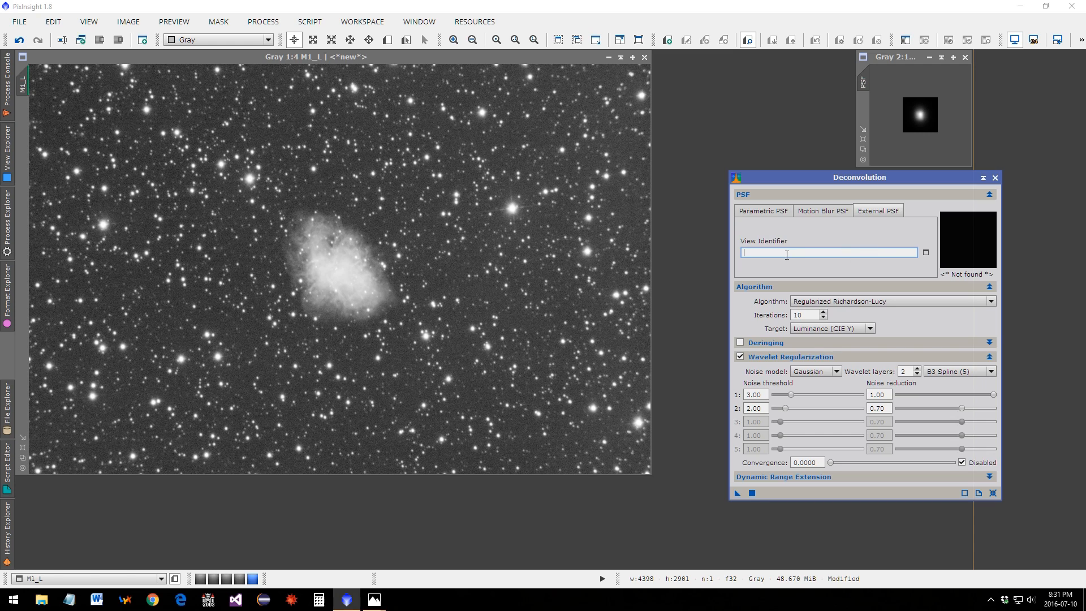
pyautogui.click(925, 253)
pyautogui.click(562, 281)
pyautogui.click(531, 304)
pyautogui.click(582, 321)
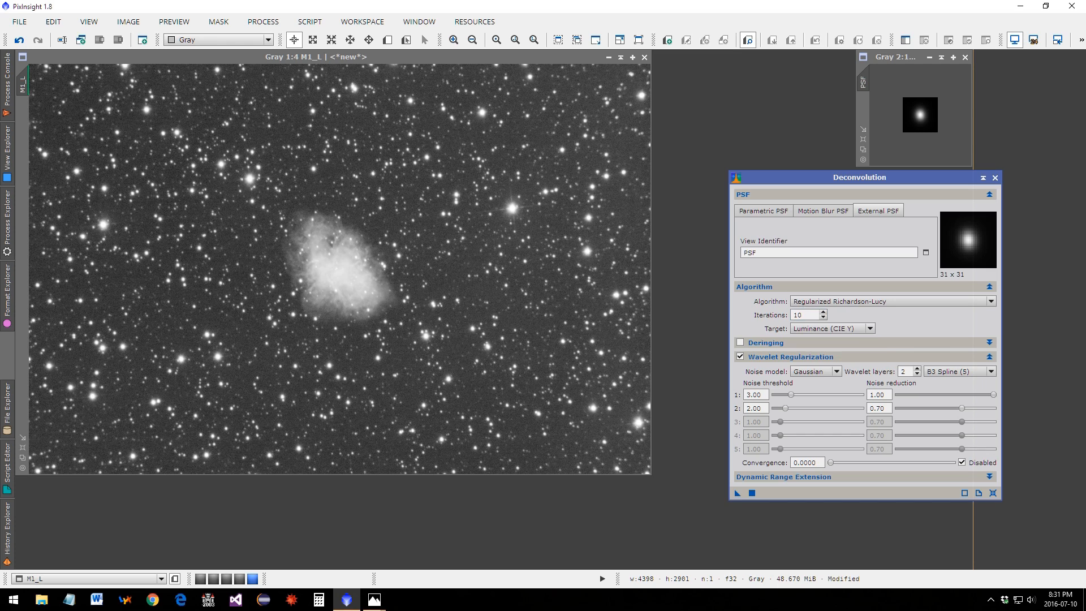
# Review the surface plot in Excellent PSF with candidate.jpg in Photos and move its window off the workspace
pyautogui.click(374, 600)
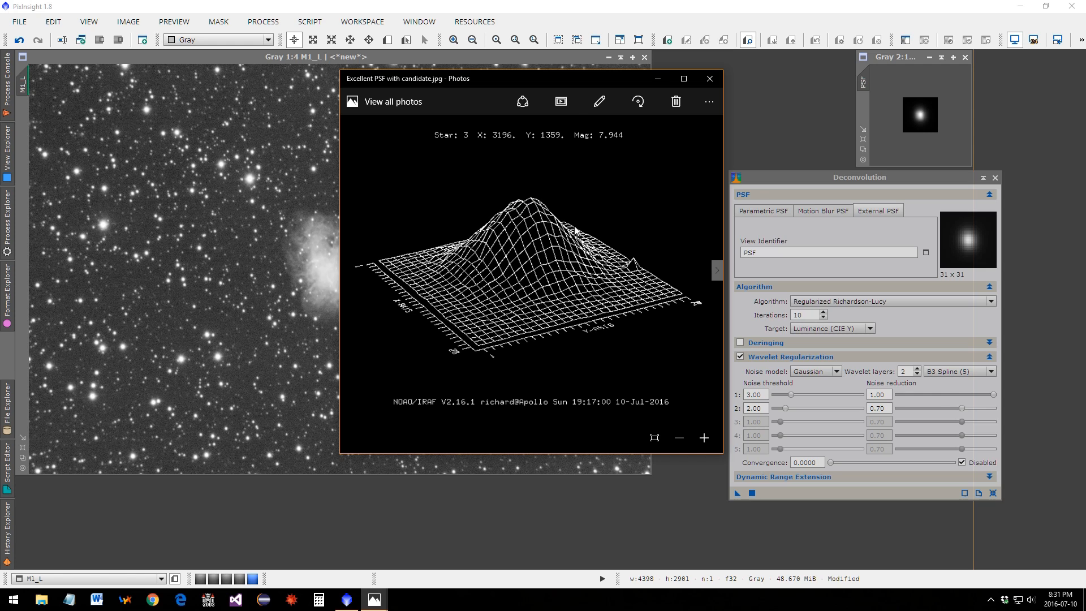
pyautogui.moveTo(555, 81); pyautogui.dragTo(260, 87)
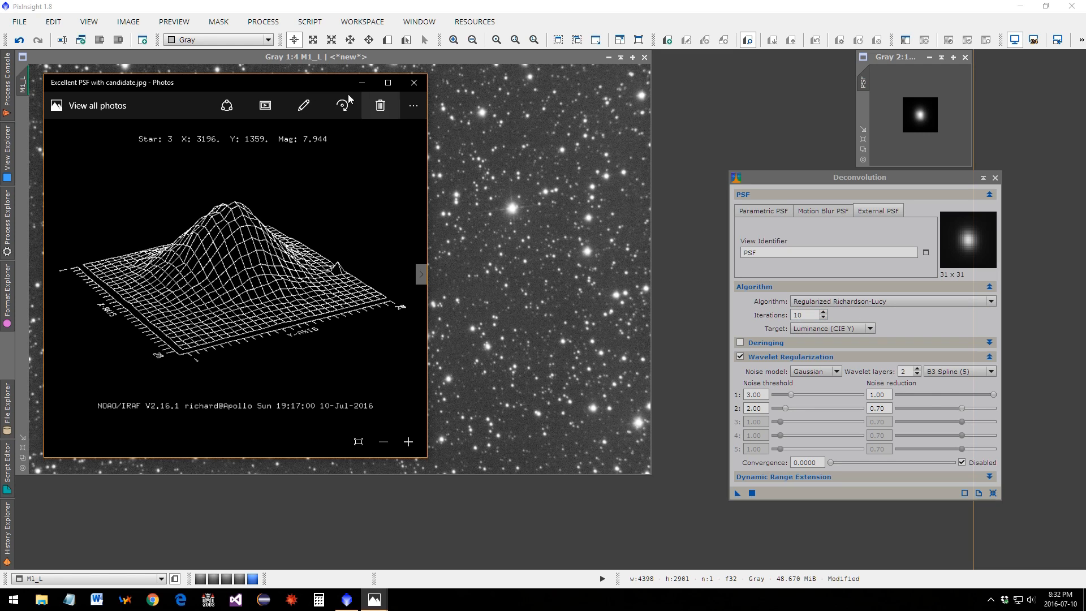
pyautogui.moveTo(324, 81); pyautogui.dragTo(0, 80)
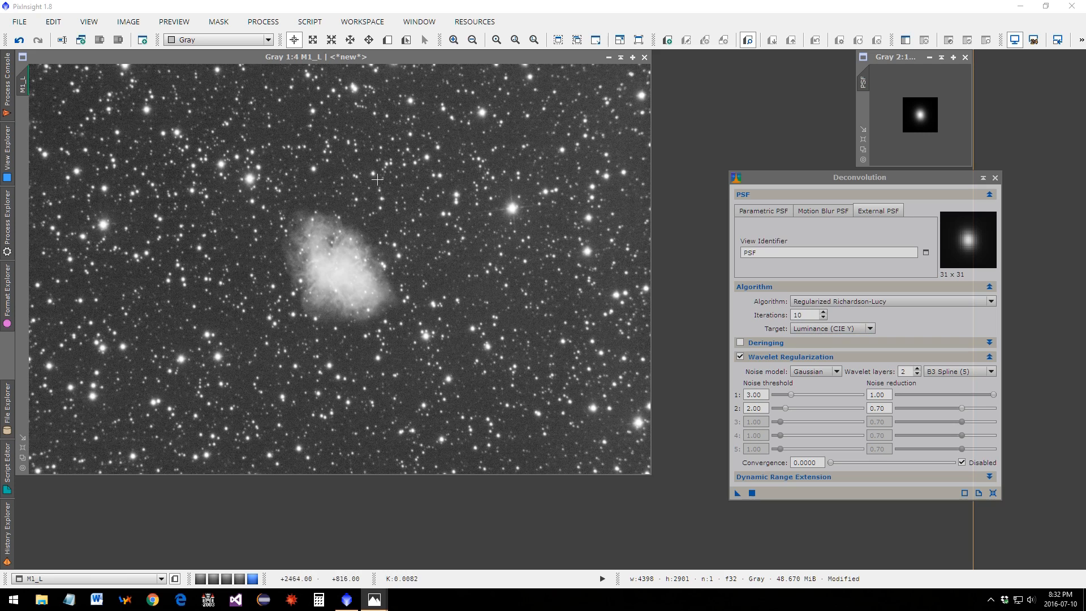
# Create a preview over the stars beside the nebula's upper-right edge and apply Deconvolution to it without deringing
pyautogui.click(779, 343)
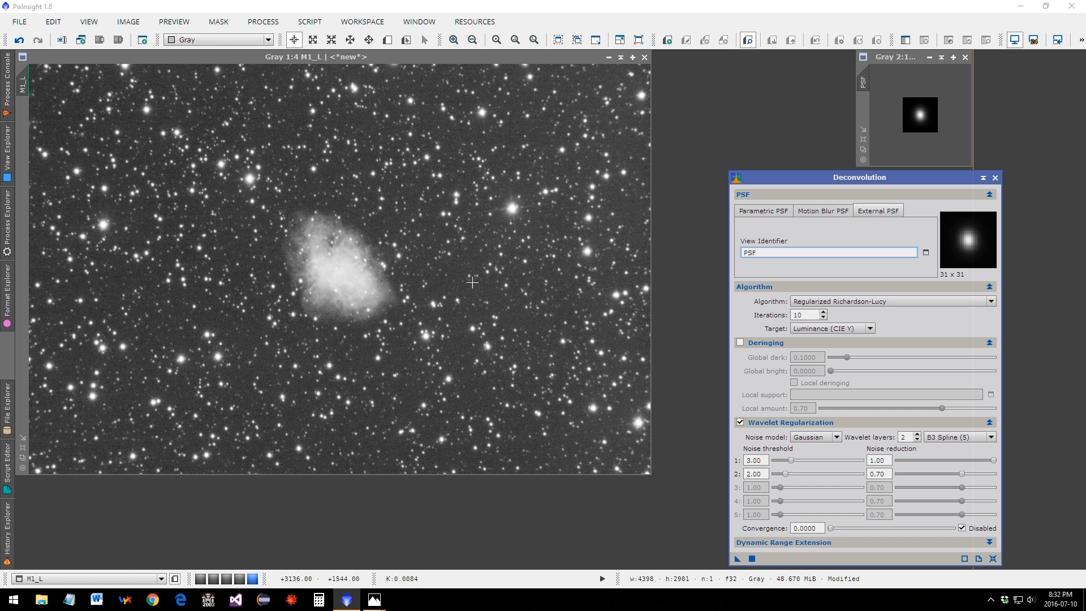
pyautogui.click(392, 38)
pyautogui.moveTo(370, 231); pyautogui.dragTo(412, 272)
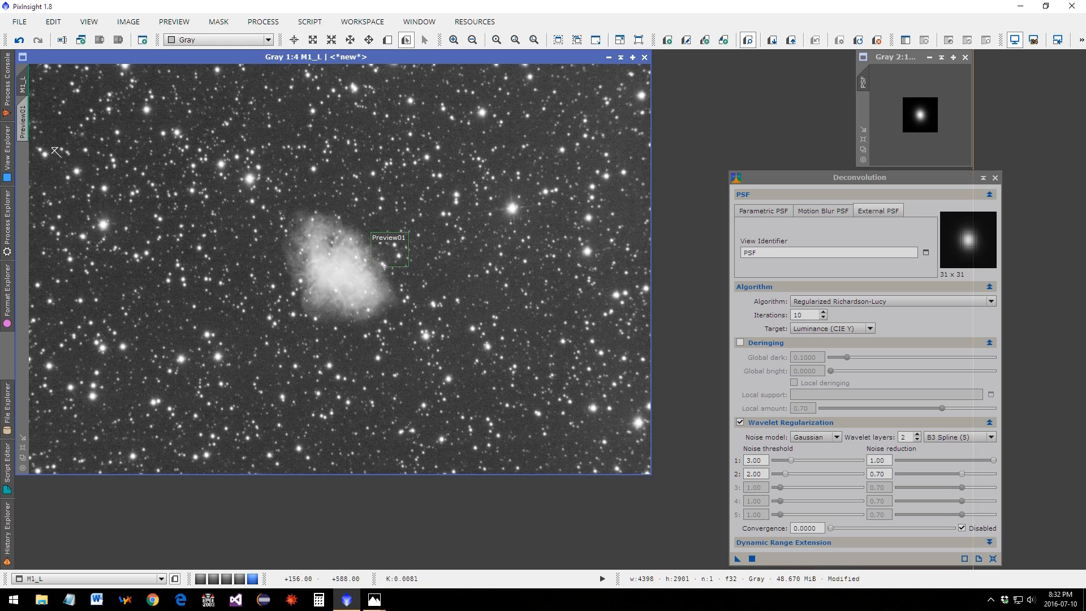
pyautogui.click(25, 121)
pyautogui.click(752, 558)
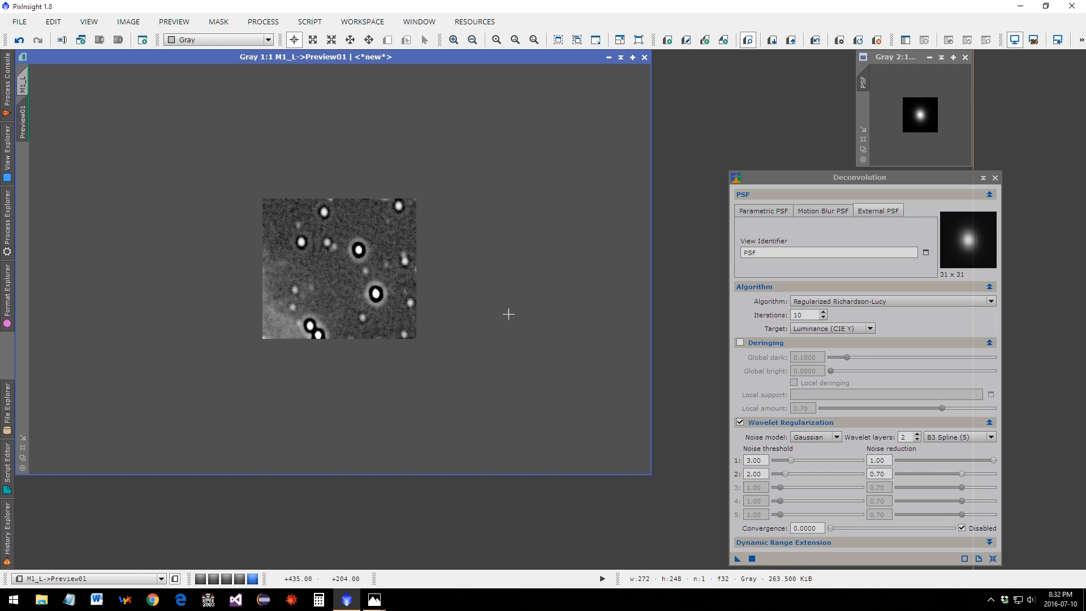
# Enable deringing and test it on the preview, first with global dark 0.1000 and again with 0.0300
pyautogui.click(740, 343)
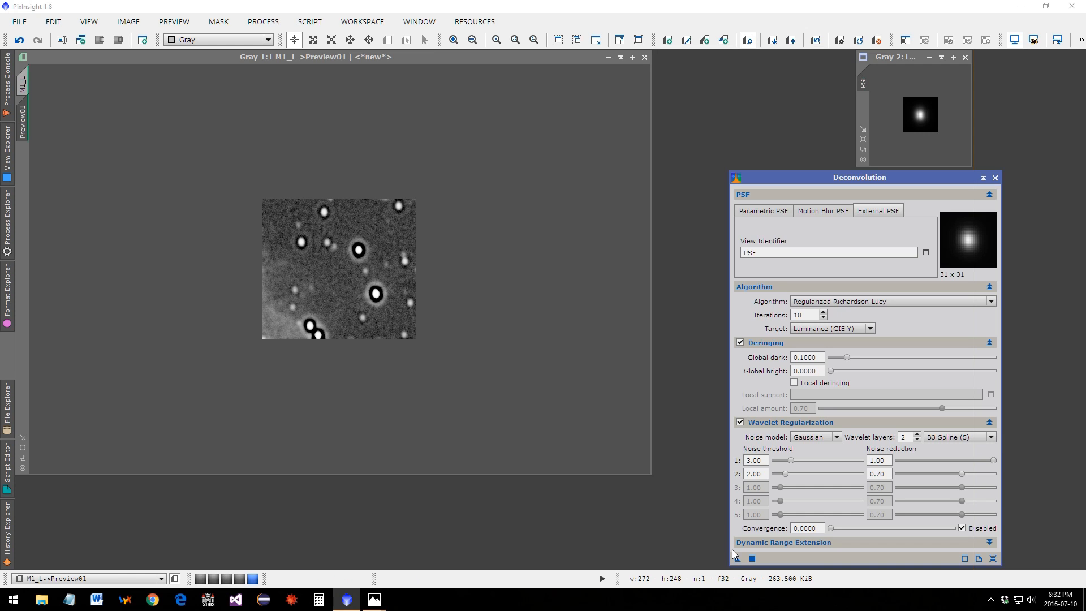
pyautogui.moveTo(738, 559); pyautogui.dragTo(363, 267)
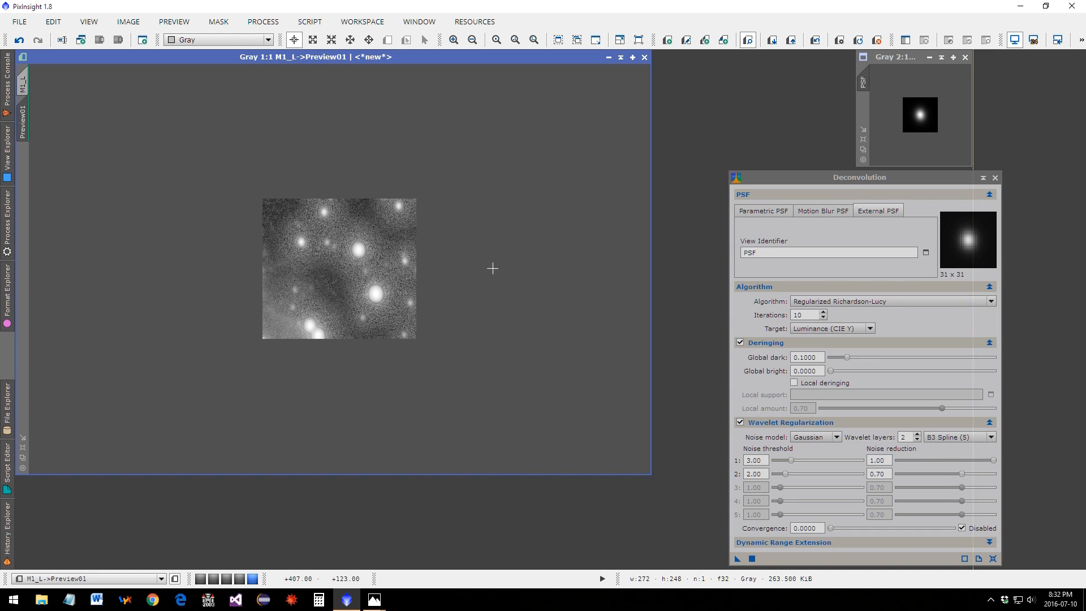
pyautogui.moveTo(847, 358)
pyautogui.mouseDown()
pyautogui.moveTo(835, 359)
pyautogui.moveTo(983, 358)
pyautogui.moveTo(837, 358)
pyautogui.mouseUp()
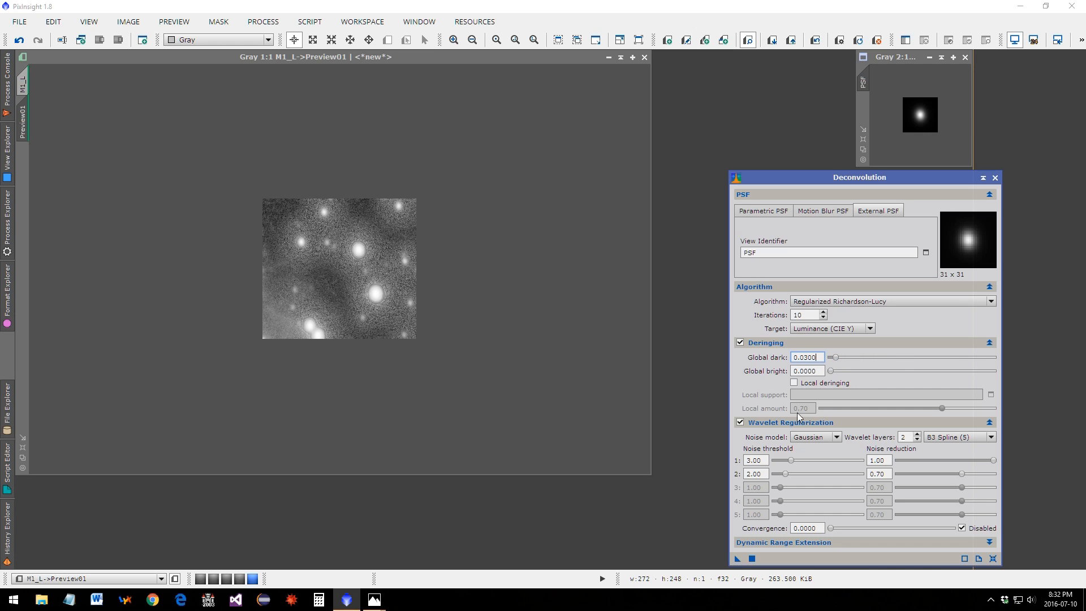
pyautogui.moveTo(737, 558); pyautogui.dragTo(413, 291)
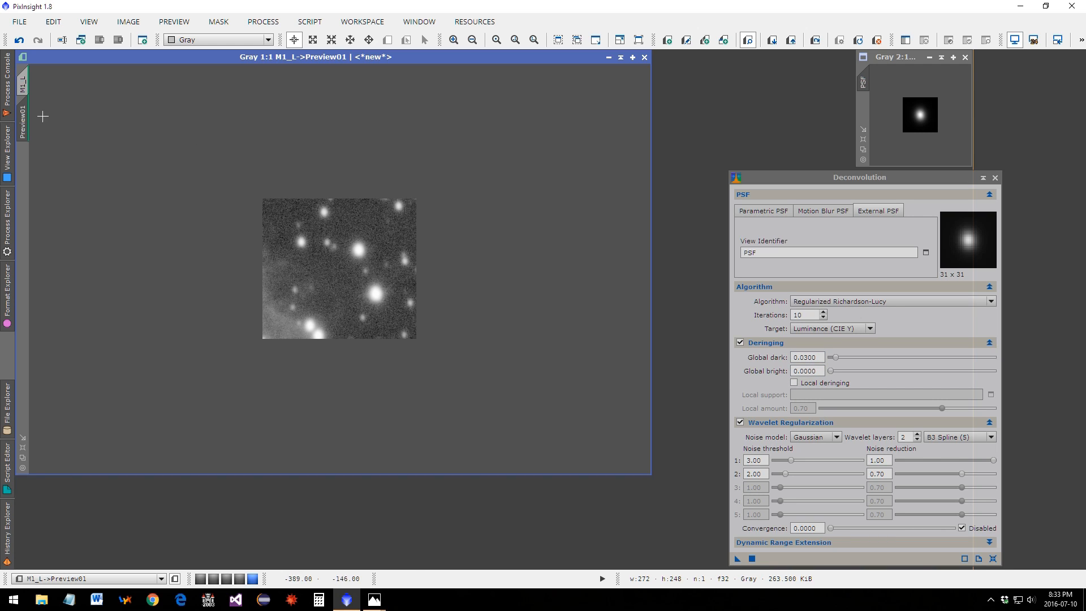
# Return to the full M1_L image and generate a star mask from it using StarMask's default settings
pyautogui.click(23, 84)
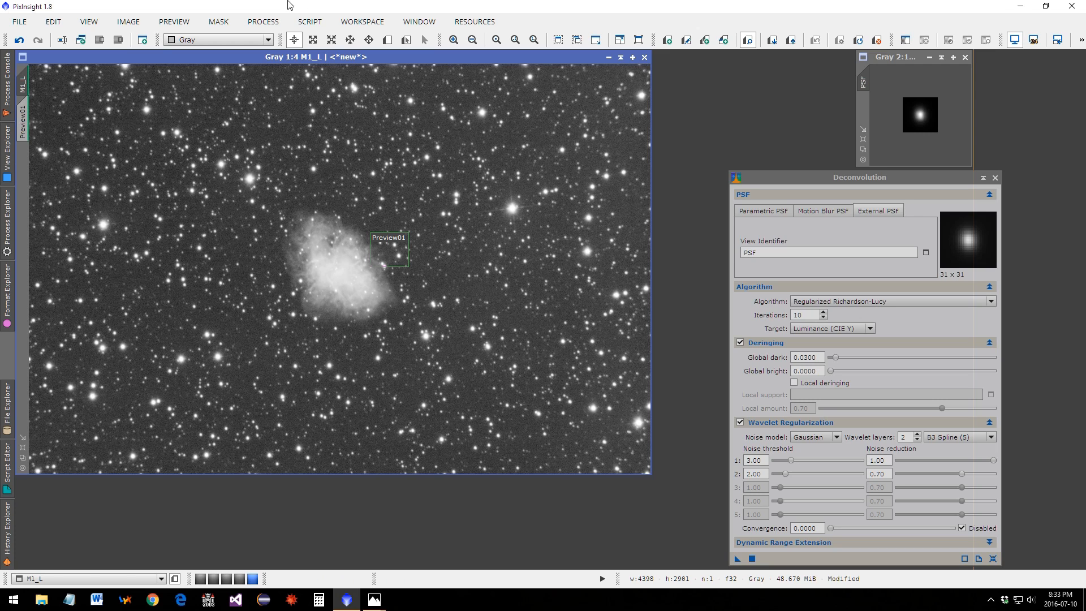
pyautogui.click(270, 23)
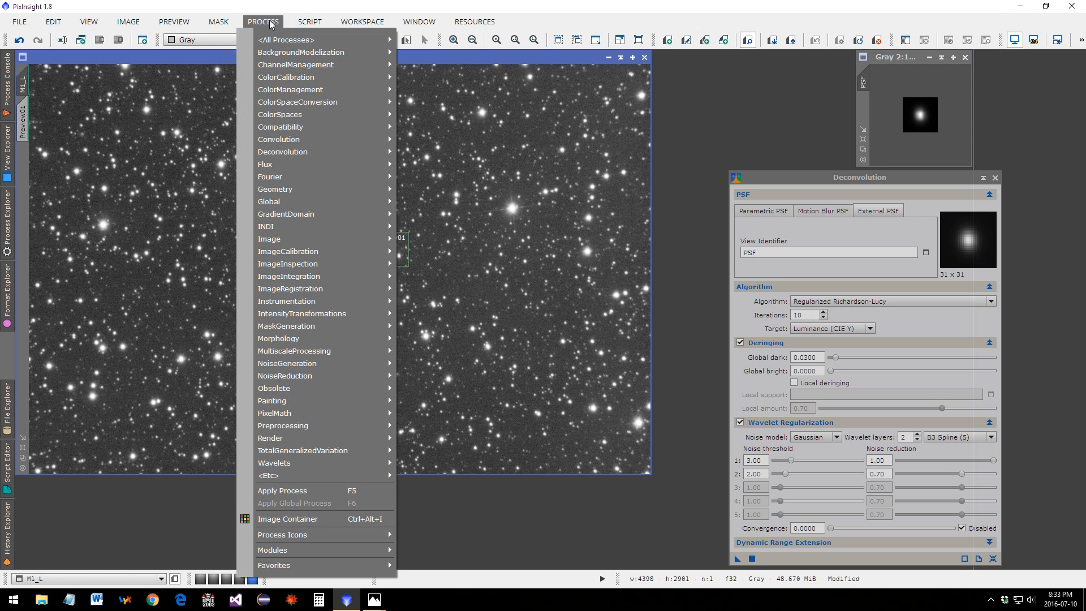
pyautogui.moveTo(330, 326)
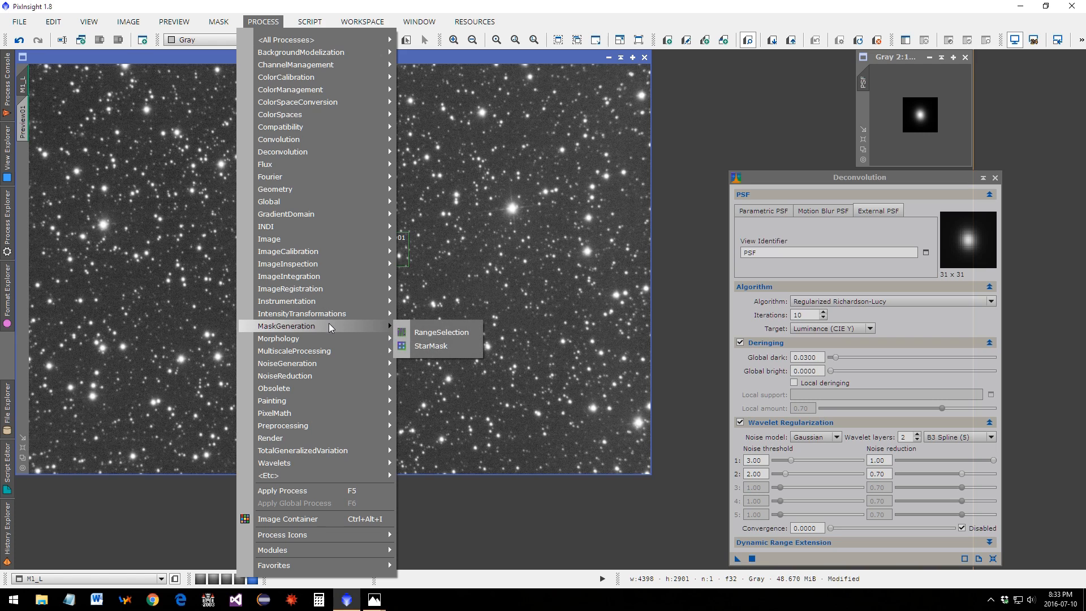
pyautogui.click(431, 346)
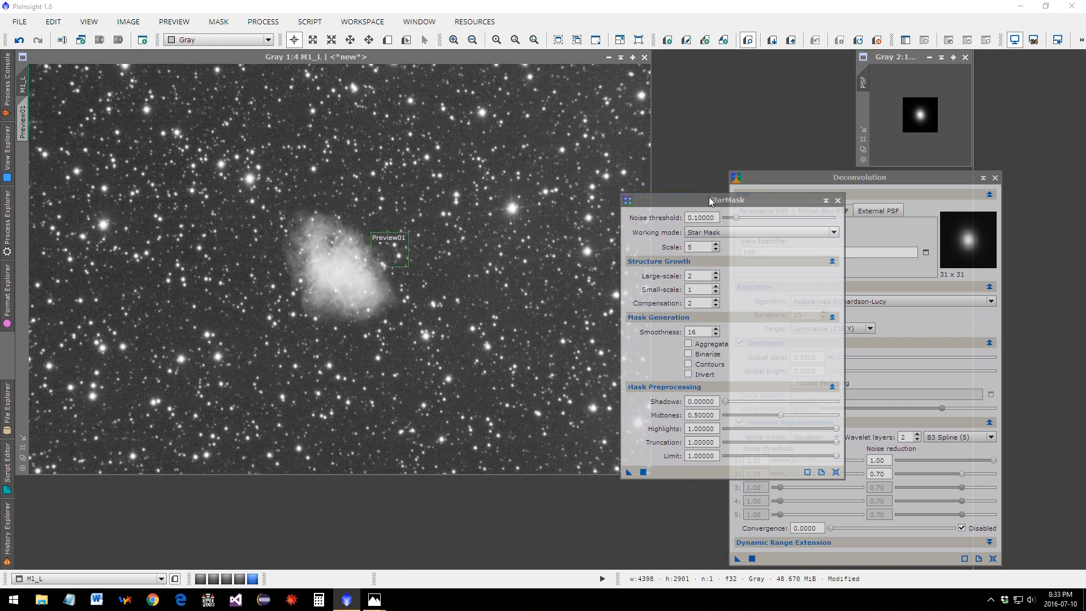
pyautogui.moveTo(709, 201); pyautogui.dragTo(794, 178)
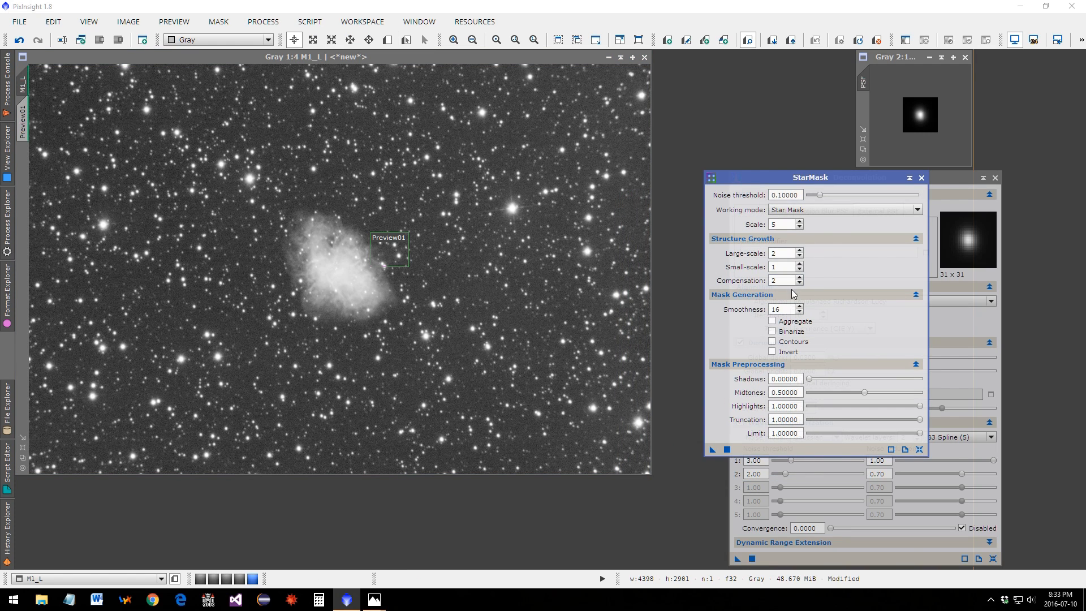
pyautogui.moveTo(710, 451); pyautogui.dragTo(504, 381)
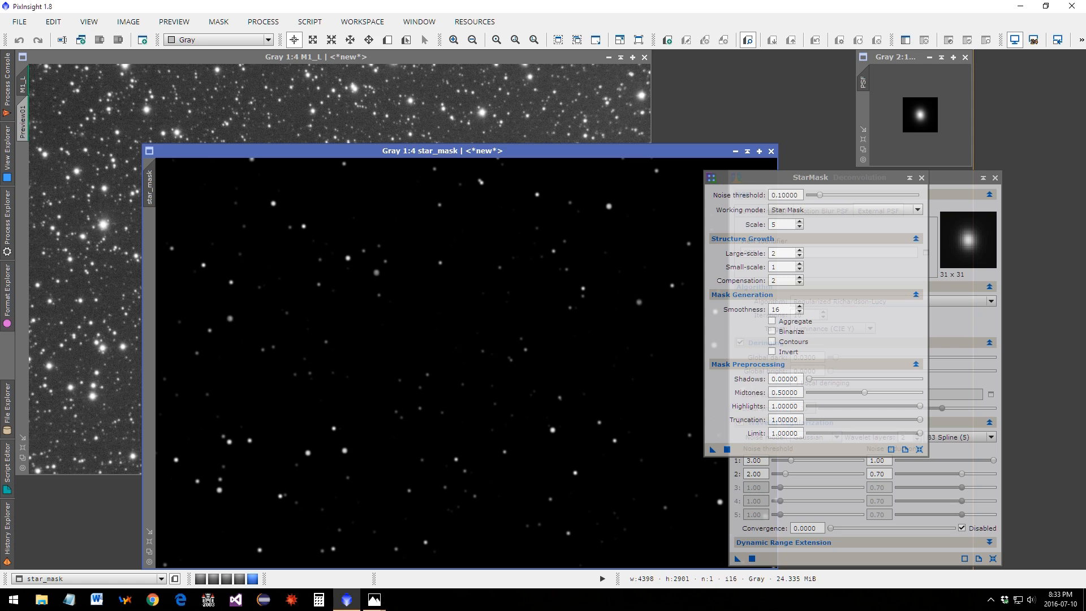
# Align the star mask window over M1_L and examine how well it covers the brightest stars
pyautogui.moveTo(474, 152); pyautogui.dragTo(348, 62)
pyautogui.click(347, 62)
pyautogui.click(347, 63)
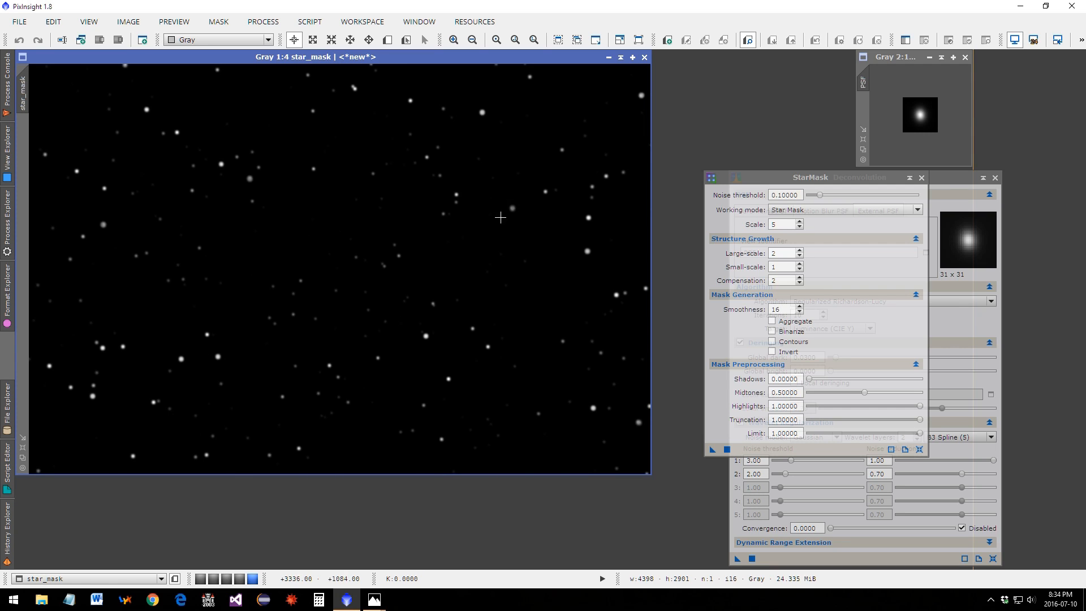
pyautogui.click(520, 59)
# Set StarMask's scale to 7 and small-scale growth to 0, and generate a second star mask from M1_L
pyautogui.click(800, 221)
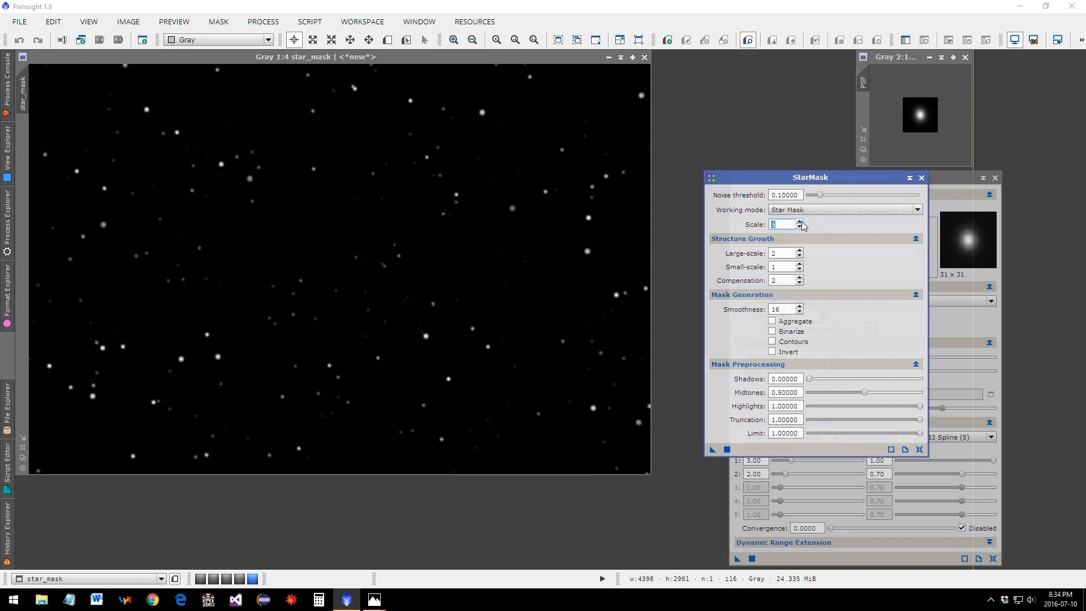
pyautogui.moveTo(622, 60); pyautogui.dragTo(726, 223)
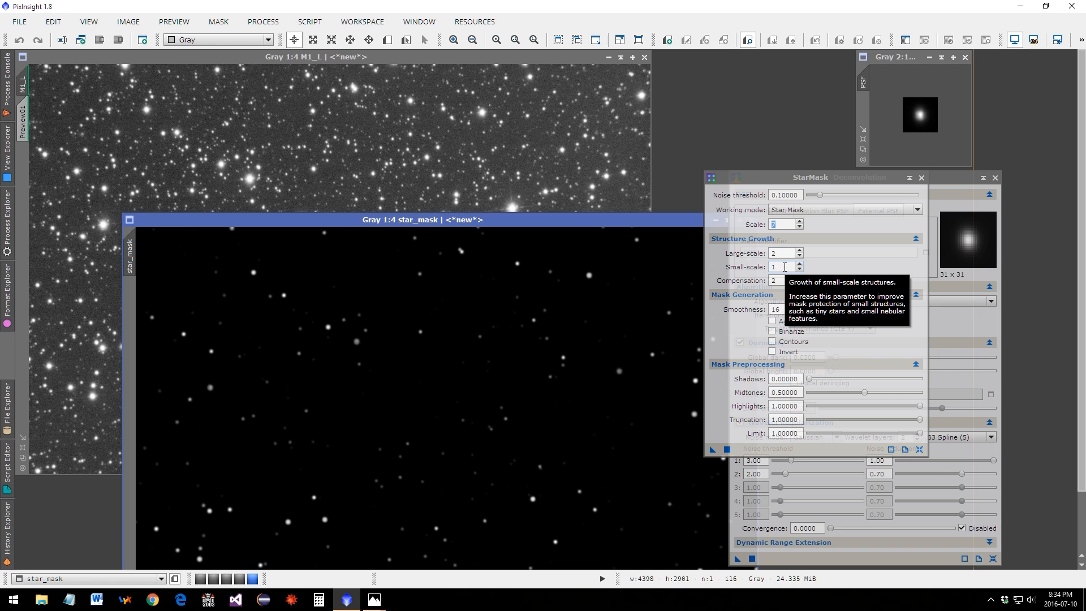
pyautogui.click(495, 59)
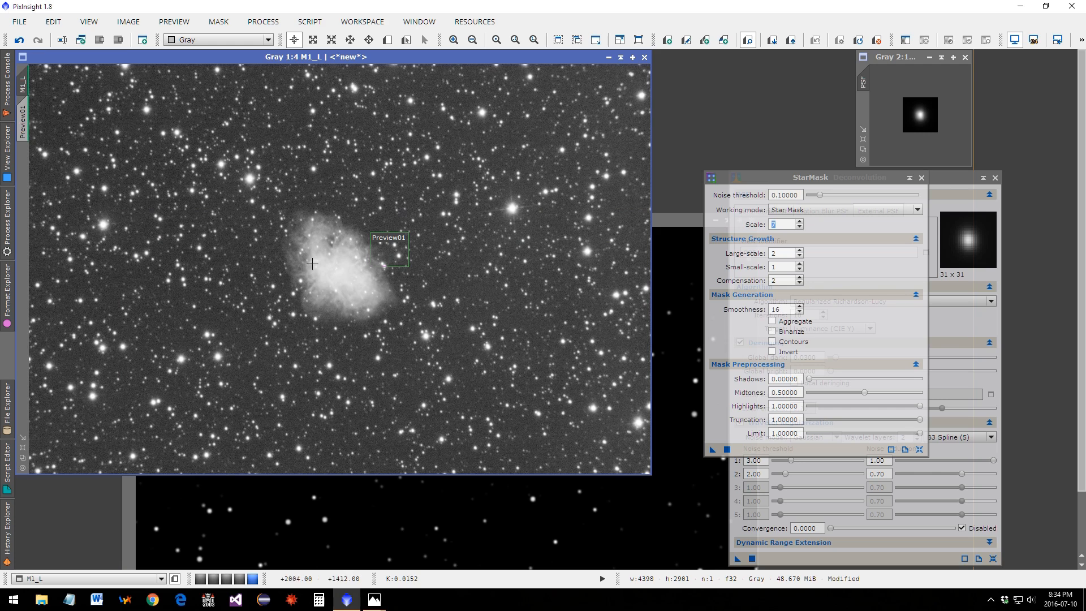
pyautogui.moveTo(810, 180); pyautogui.dragTo(825, 125)
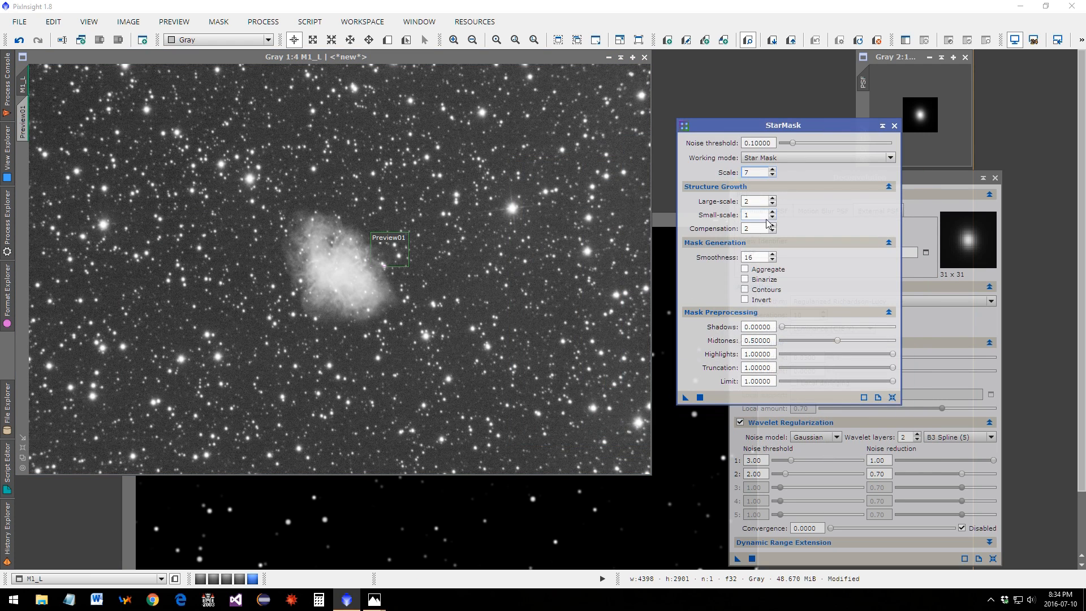
pyautogui.click(774, 220)
pyautogui.click(702, 397)
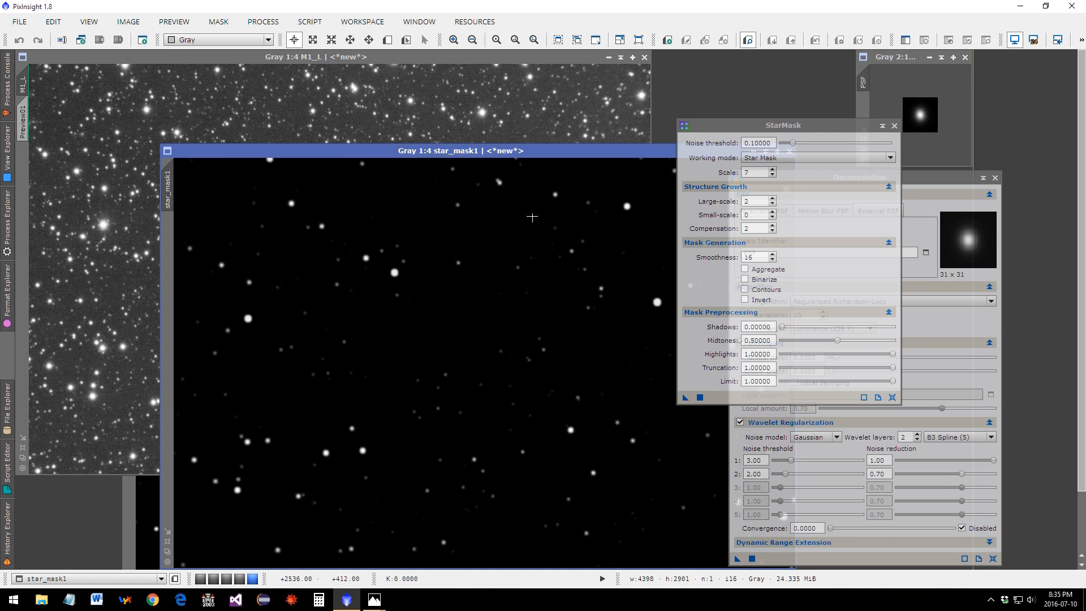
# Compare the new star mask with the first one, and close the first mask together with StarMask
pyautogui.moveTo(537, 148); pyautogui.dragTo(396, 57)
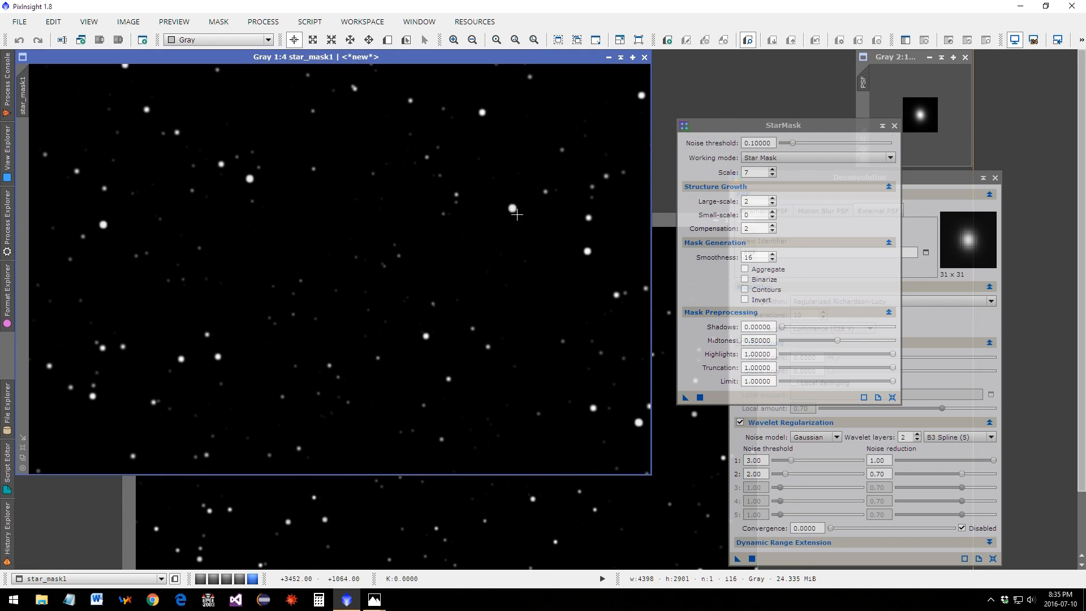
pyautogui.click(483, 57)
pyautogui.click(437, 533)
pyautogui.moveTo(417, 221); pyautogui.dragTo(602, 102)
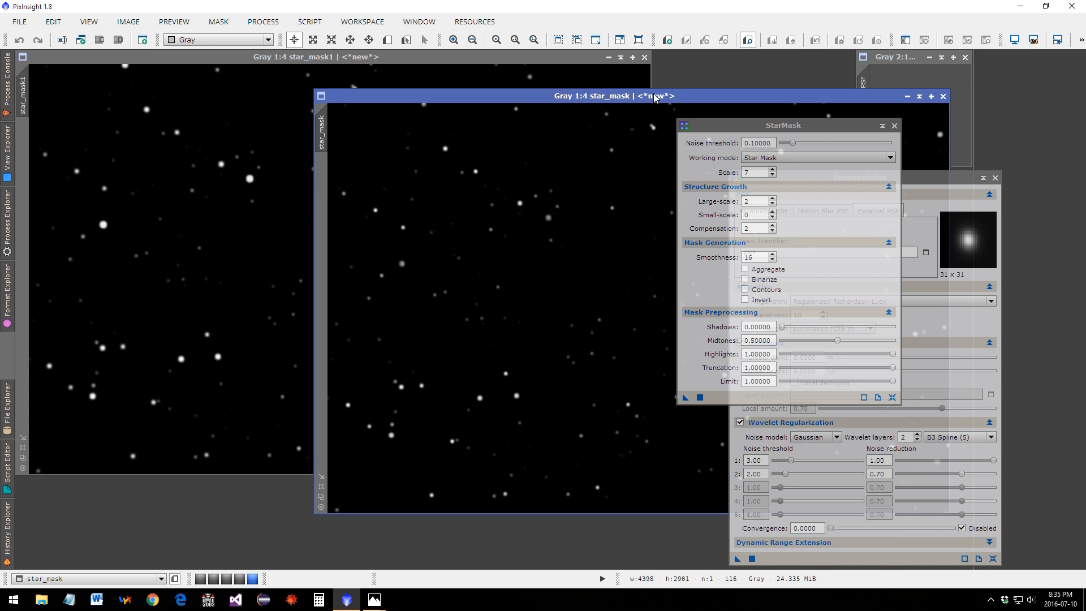
pyautogui.moveTo(655, 98); pyautogui.dragTo(328, 138)
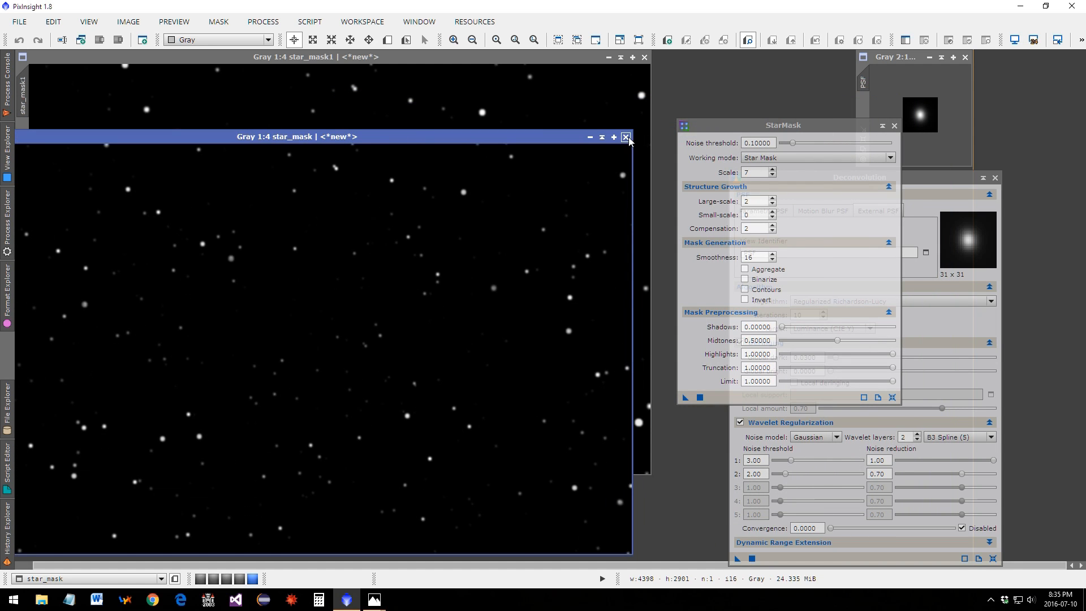
pyautogui.click(630, 139)
pyautogui.click(893, 126)
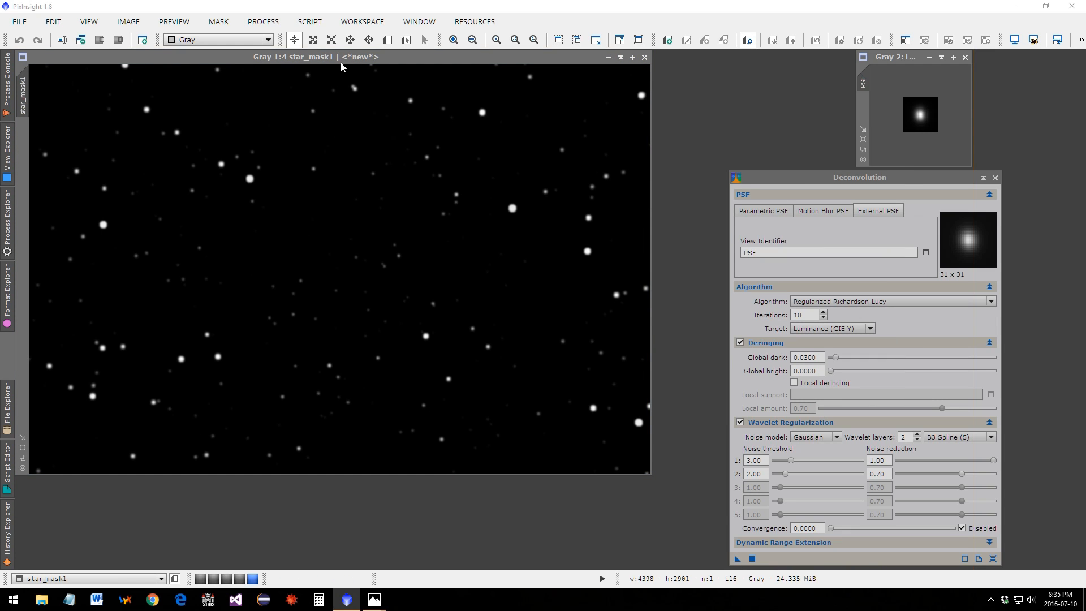
# Move the remaining star mask aside and change its image identifier to star_mask_deconvolution
pyautogui.moveTo(341, 58); pyautogui.dragTo(435, 109)
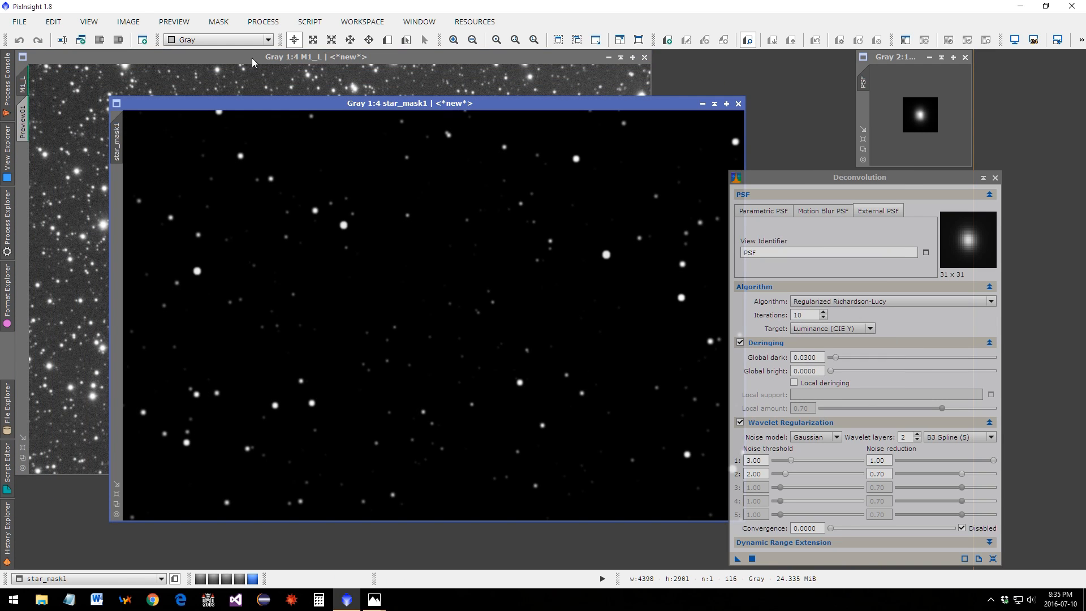
pyautogui.click(135, 23)
pyautogui.click(152, 99)
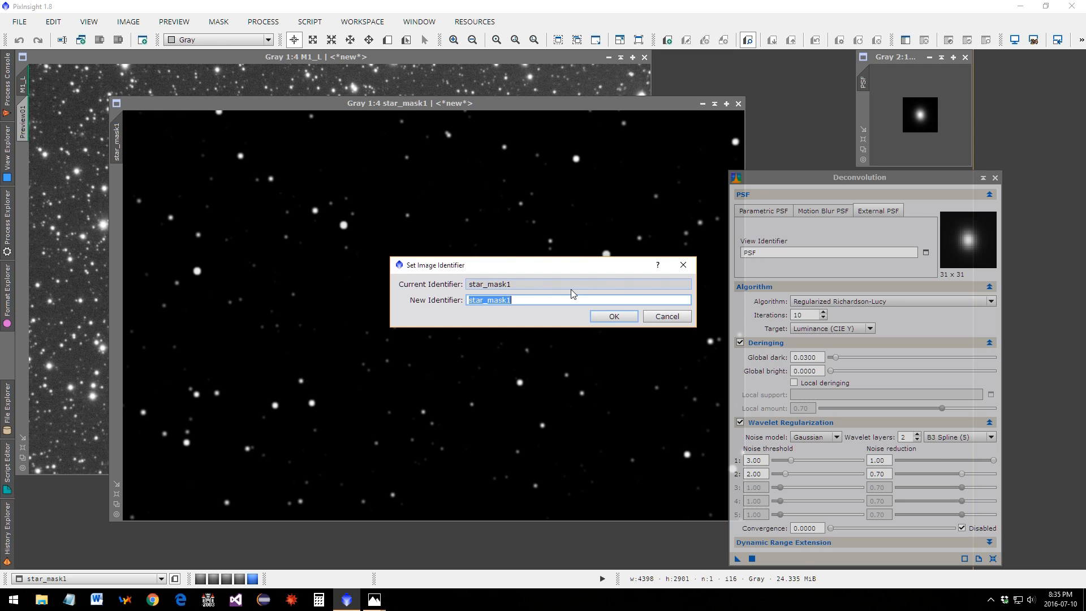
pyautogui.press('End')
pyautogui.press('BackSpace')
pyautogui.write('_deconvolution')
pyautogui.press('Return')
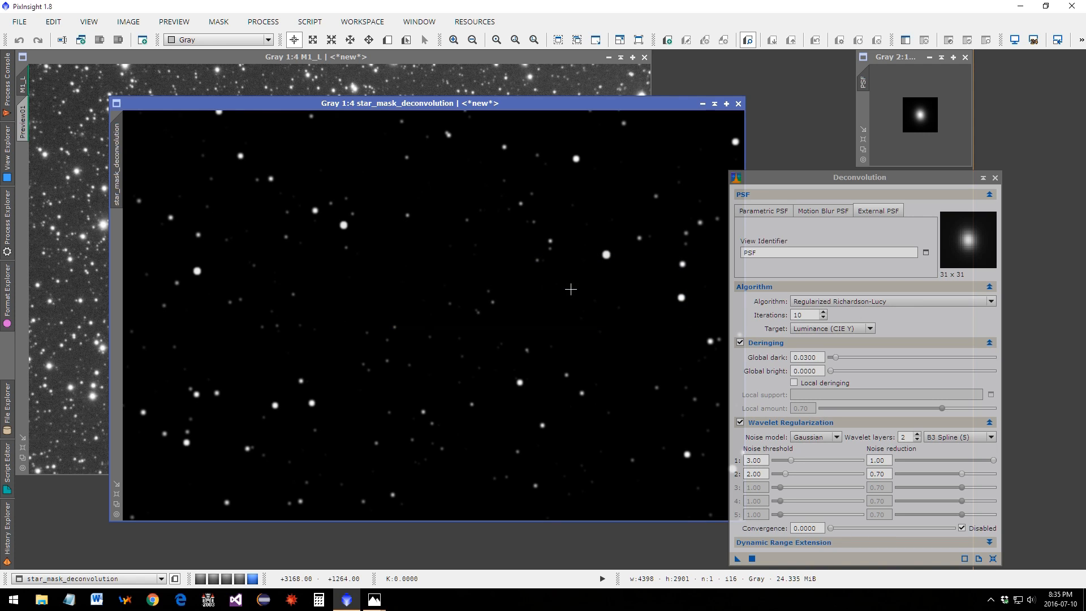
# Collapse the star_mask_deconvolution window, park it in the free workspace beside M1_L and place Deconvolution just below it
pyautogui.click(714, 103)
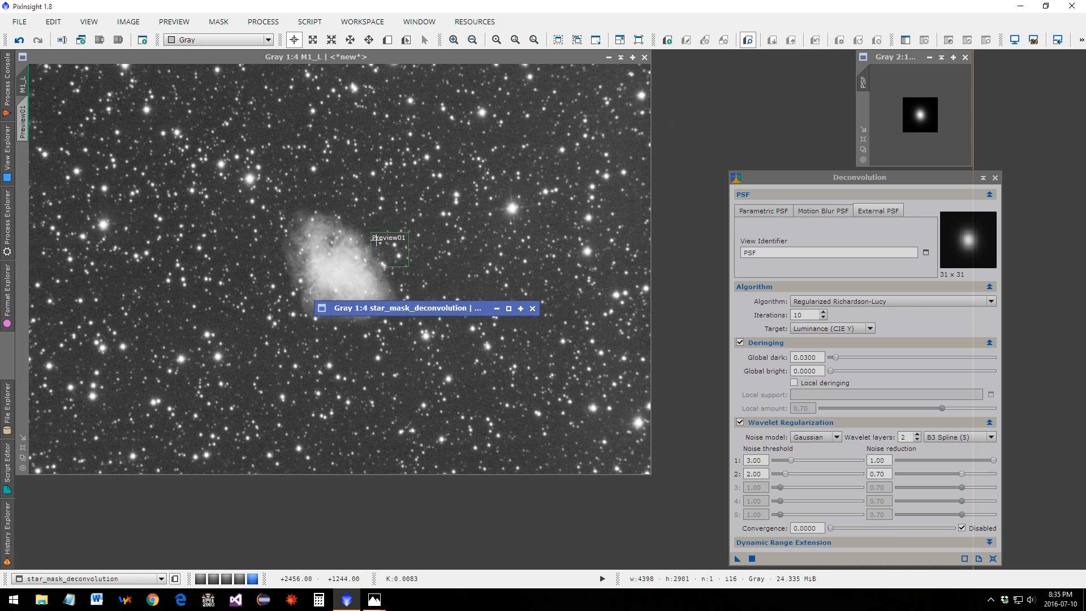
pyautogui.moveTo(378, 311)
pyautogui.mouseDown()
pyautogui.moveTo(778, 103)
pyautogui.moveTo(742, 74)
pyautogui.mouseUp()
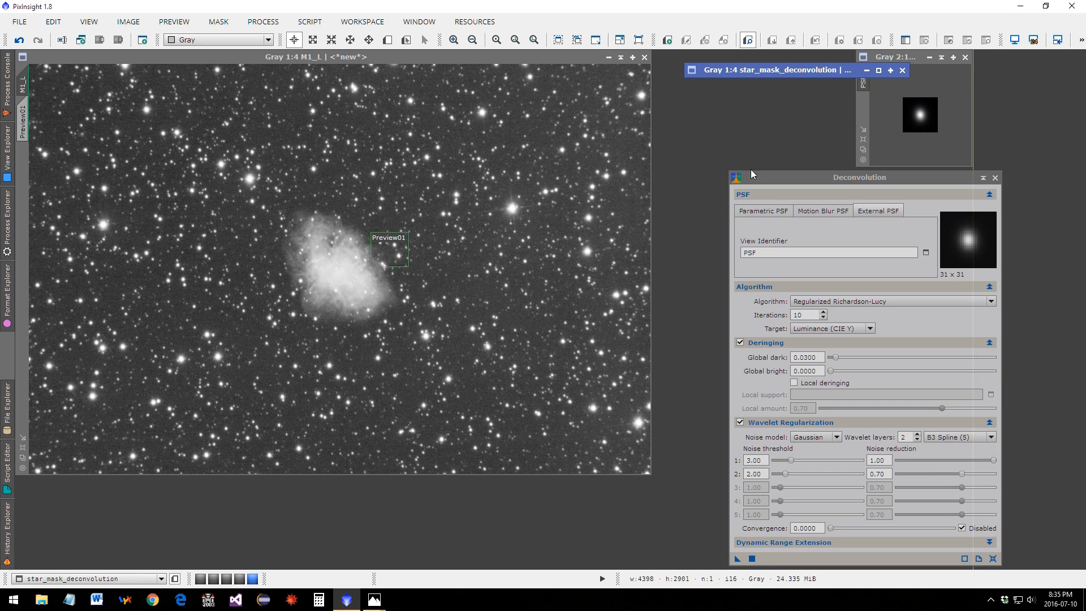
pyautogui.moveTo(829, 177); pyautogui.dragTo(805, 125)
# Enable local deringing in Deconvolution and choose star_mask_deconvolution as the local support image
pyautogui.click(806, 330)
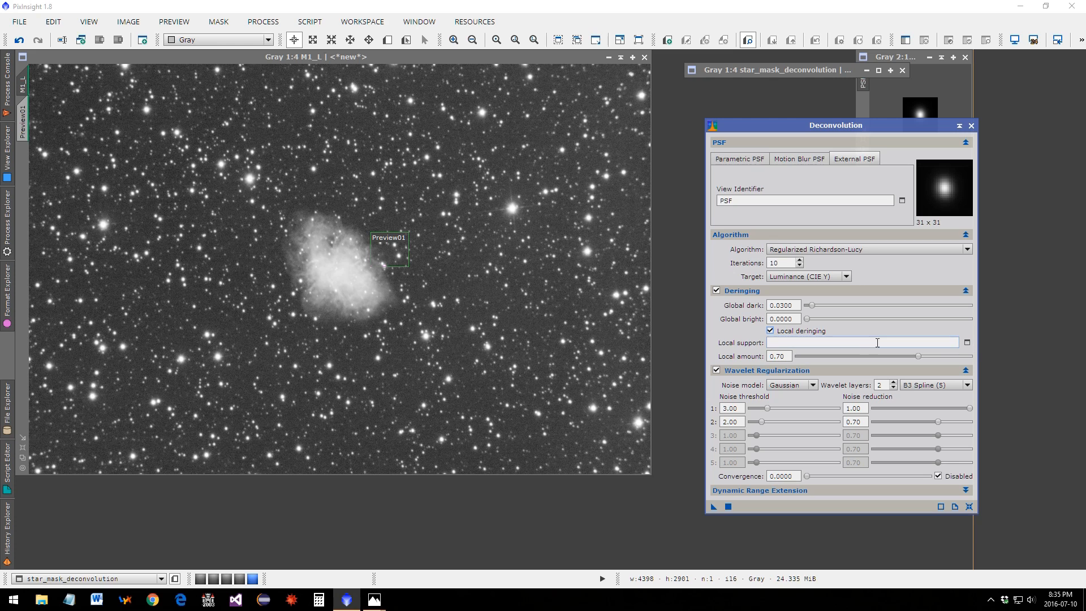
pyautogui.click(967, 342)
pyautogui.click(581, 292)
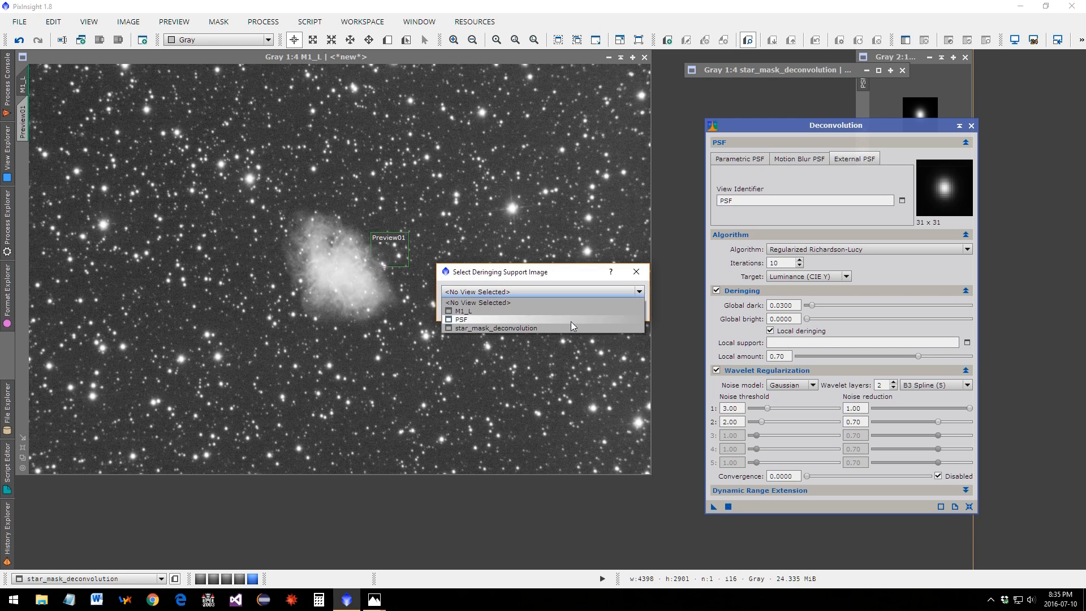
pyautogui.click(568, 324)
pyautogui.click(570, 310)
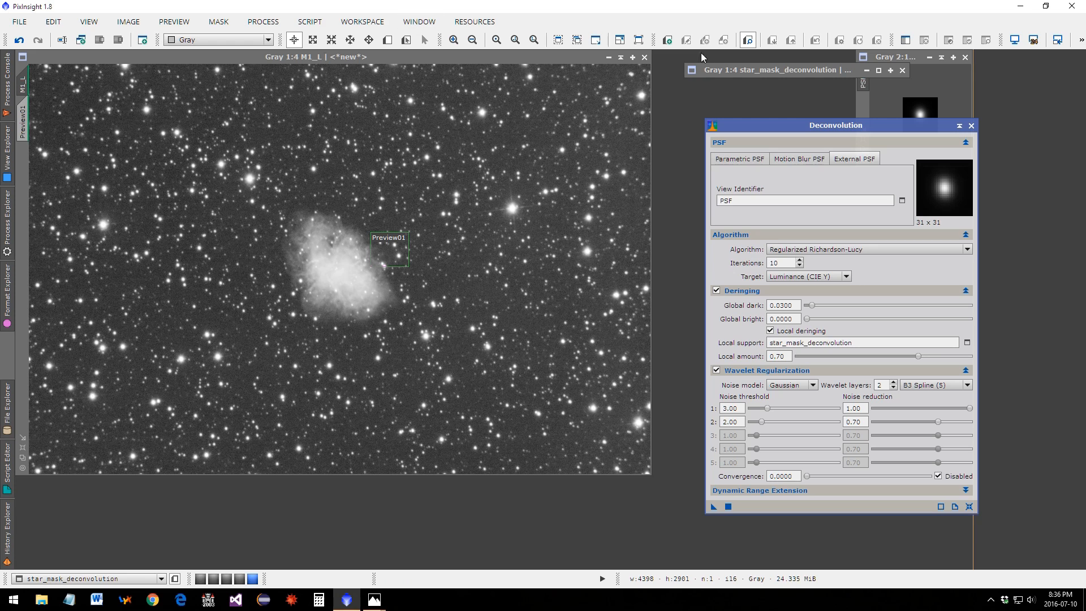
# Delete the preview from M1_L and duplicate the whole image into its own window
pyautogui.click(365, 59)
pyautogui.click(191, 25)
pyautogui.click(181, 233)
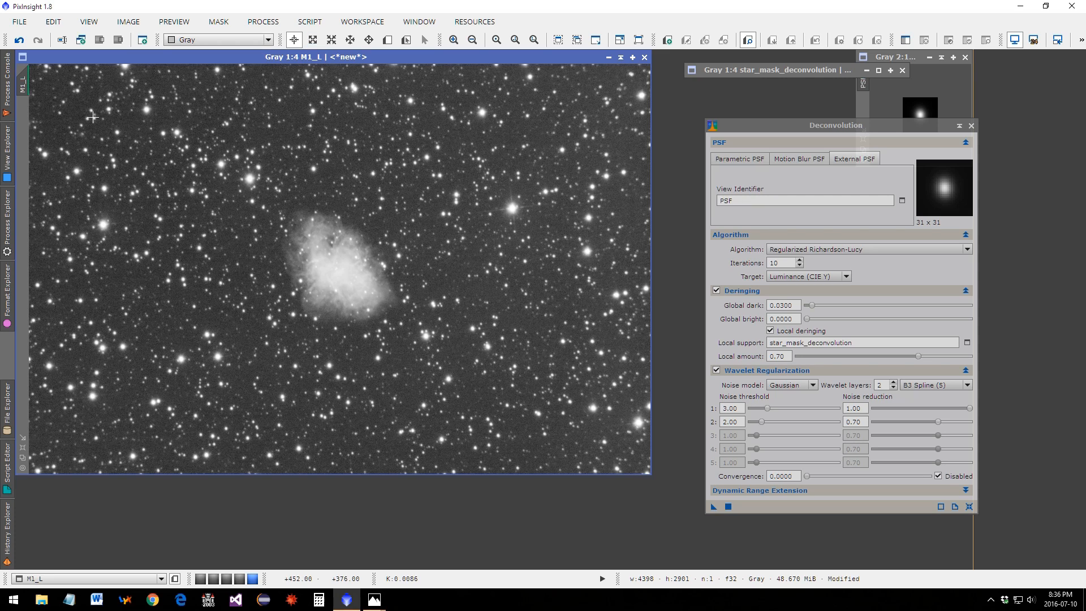
pyautogui.moveTo(23, 85); pyautogui.dragTo(149, 139)
pyautogui.moveTo(337, 142); pyautogui.dragTo(258, 131)
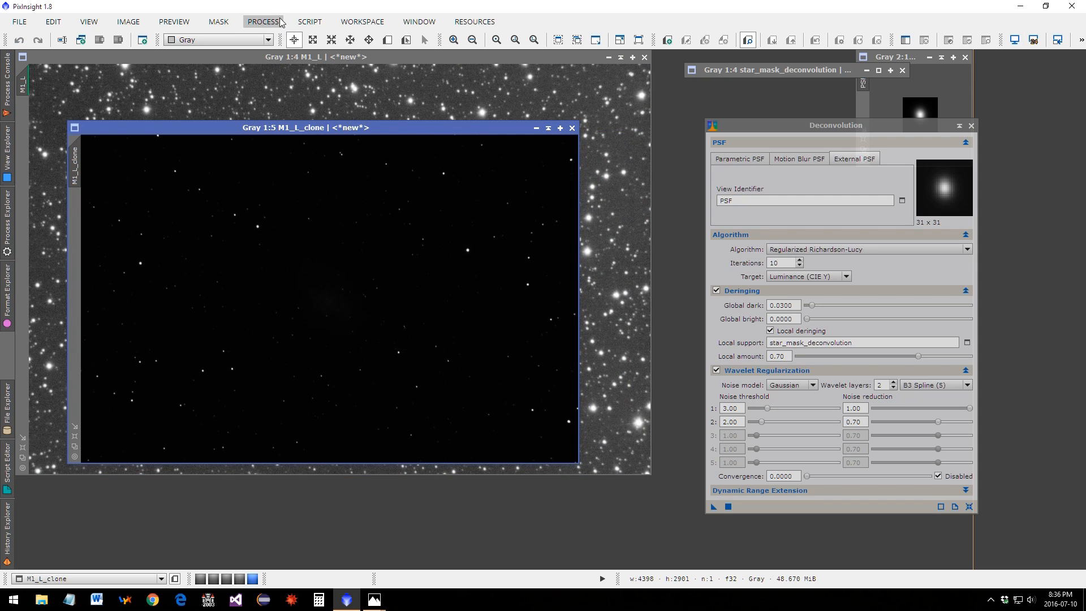
# Open ScreenTransferFunction and HistogramTransformation and place both clear of the M1_L_clone image
pyautogui.click(264, 22)
pyautogui.moveTo(346, 314)
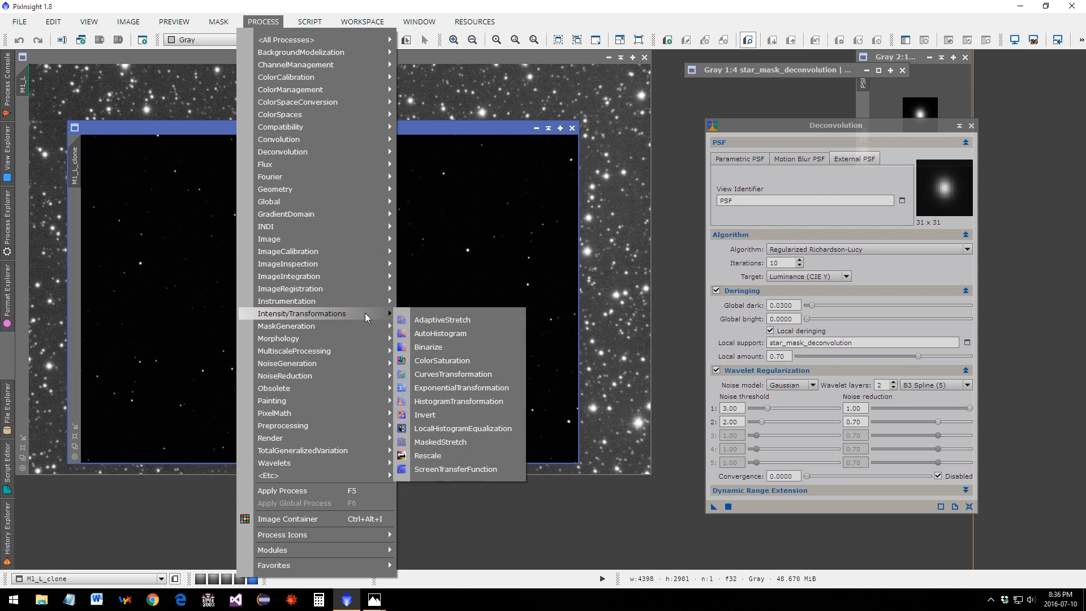
pyautogui.click(456, 471)
pyautogui.moveTo(617, 485); pyautogui.dragTo(577, 487)
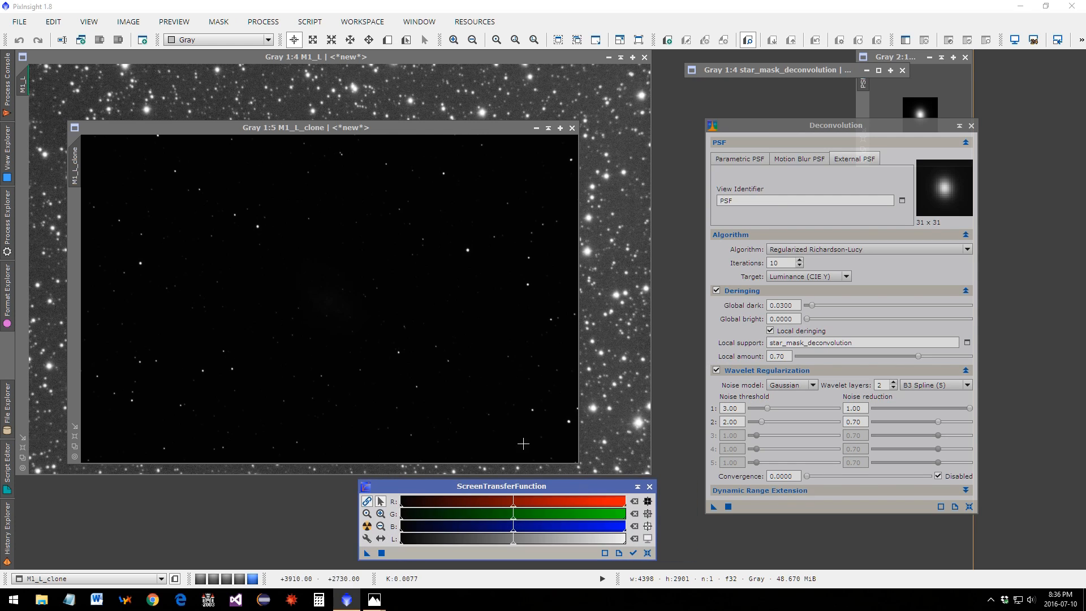
pyautogui.click(263, 21)
pyautogui.moveTo(359, 315)
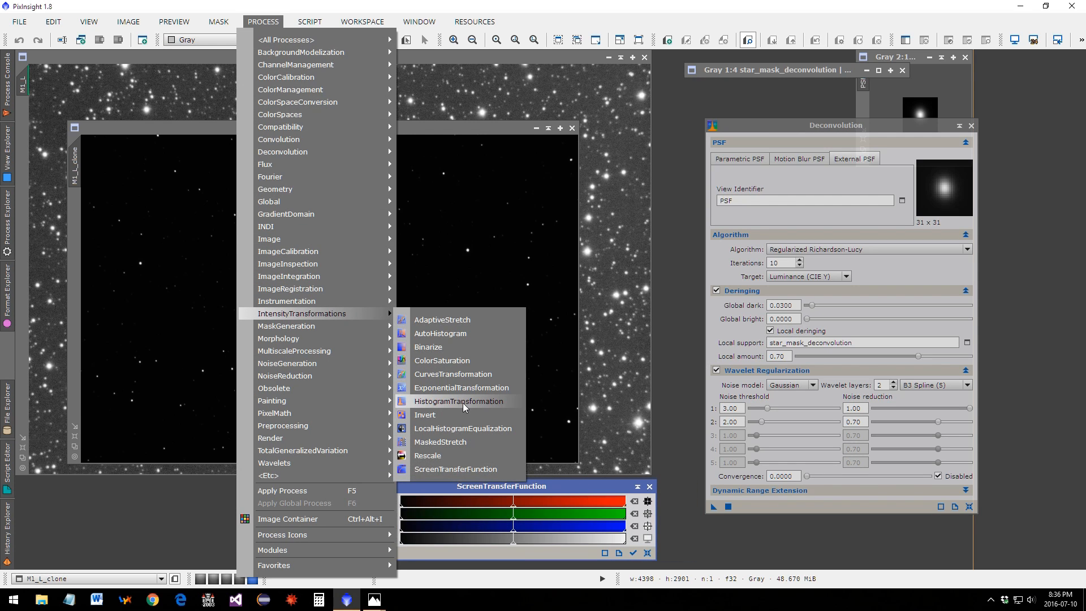
pyautogui.click(459, 401)
pyautogui.moveTo(855, 157); pyautogui.dragTo(809, 117)
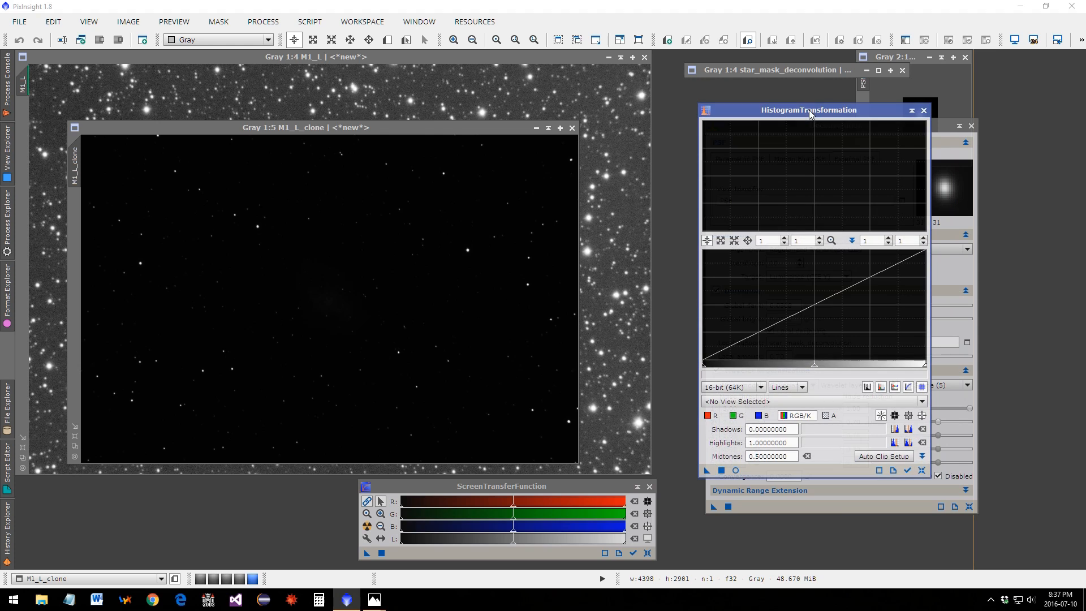
# Auto-stretch M1_L_clone's display, transfer the stretch to HistogramTransformation and reset the clone's screen stretch
pyautogui.click(410, 304)
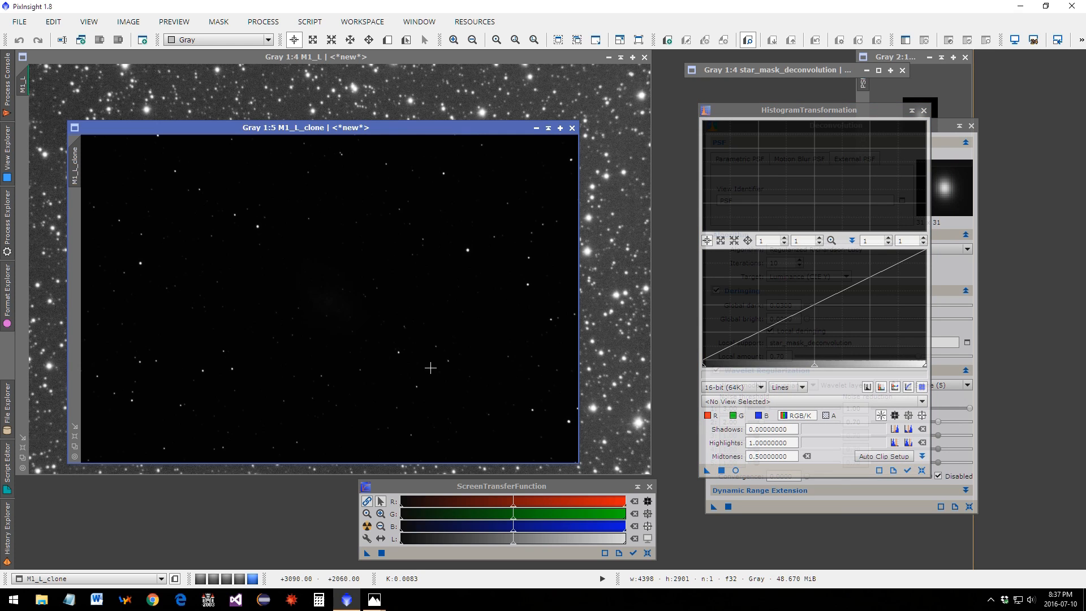
pyautogui.hotkey('ctrl', 'a')
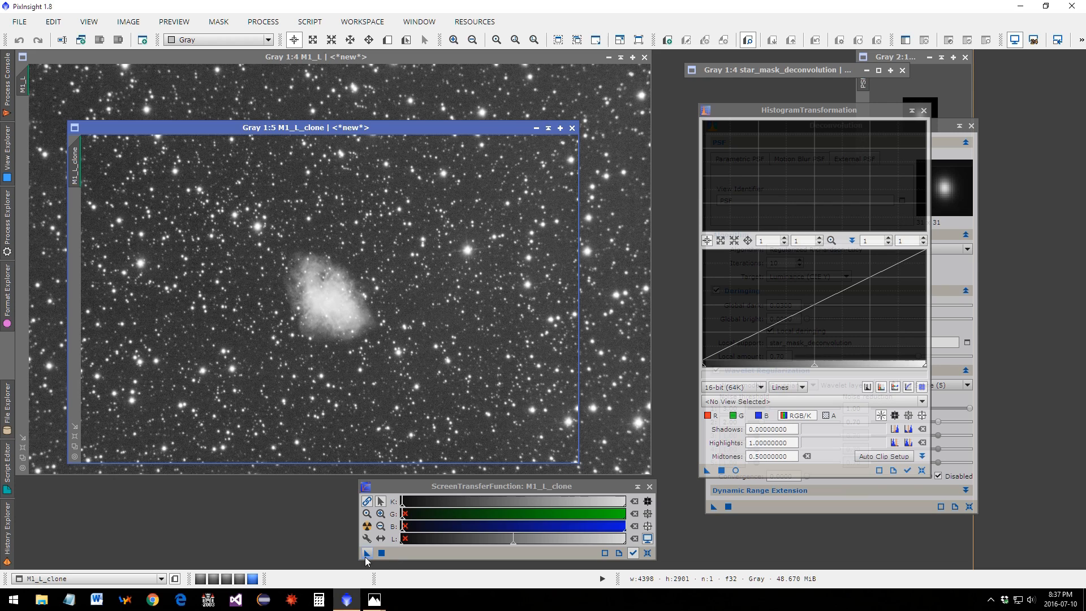
pyautogui.moveTo(366, 553); pyautogui.dragTo(778, 467)
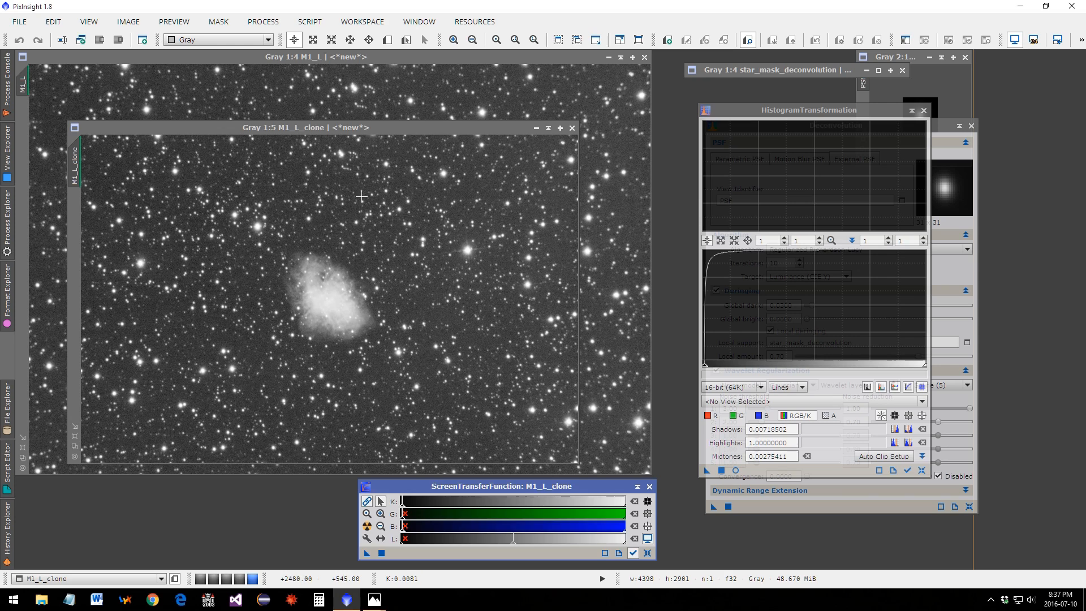
pyautogui.click(373, 264)
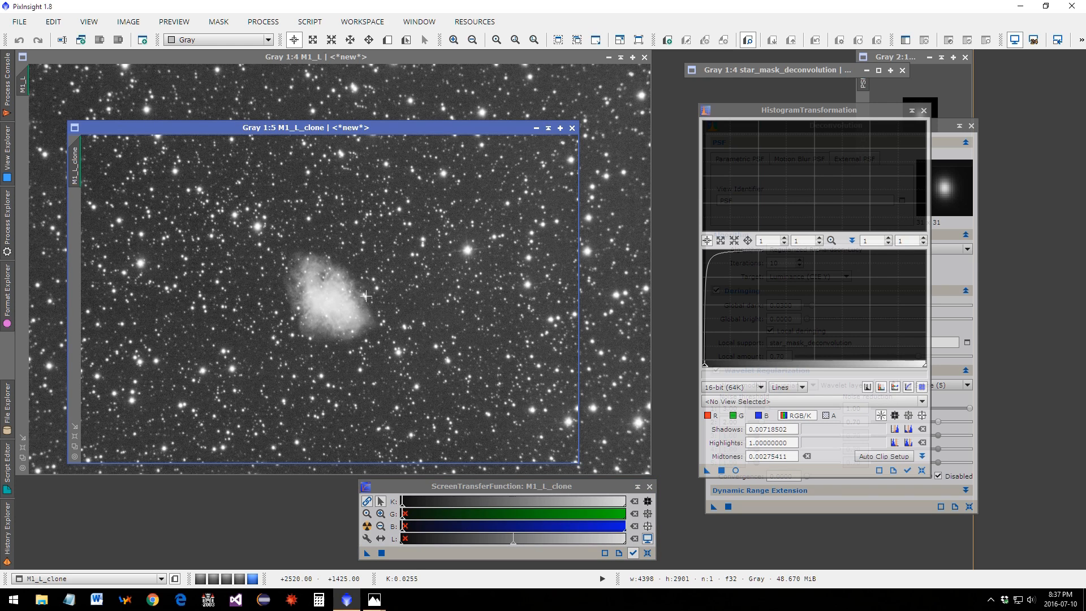
pyautogui.press('F12')
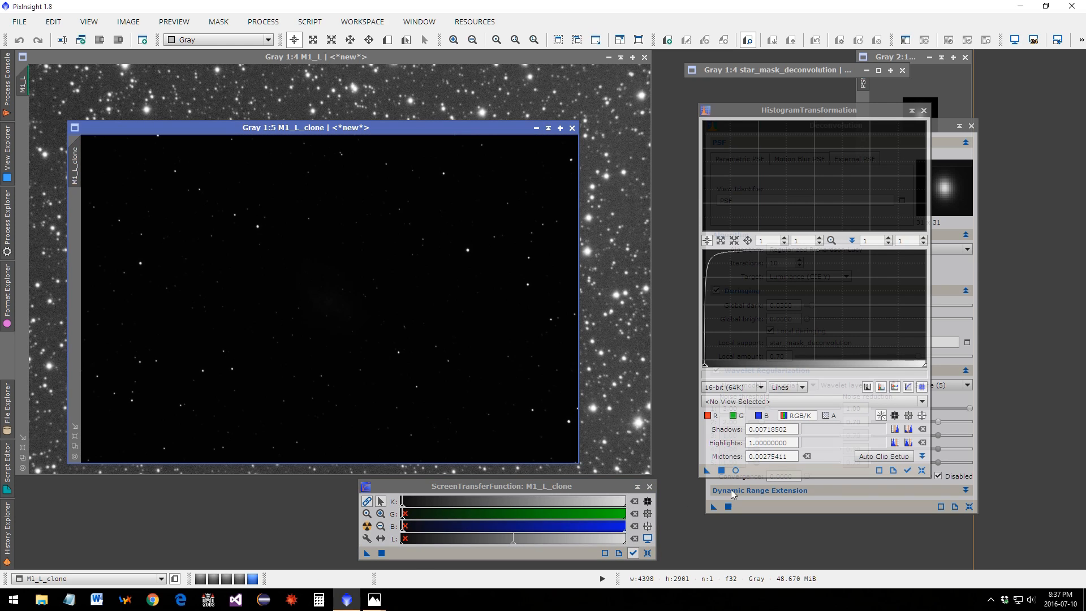
# Apply the transferred histogram stretch to M1_L_clone twice, undoing it each time
pyautogui.moveTo(707, 470); pyautogui.dragTo(390, 337)
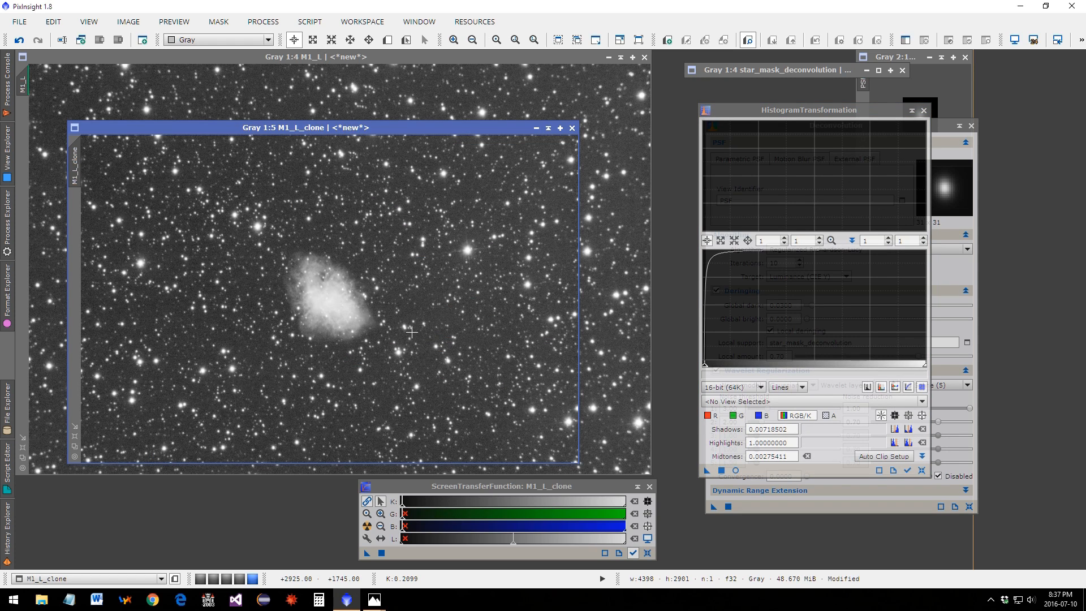
pyautogui.hotkey('ctrl', 'z')
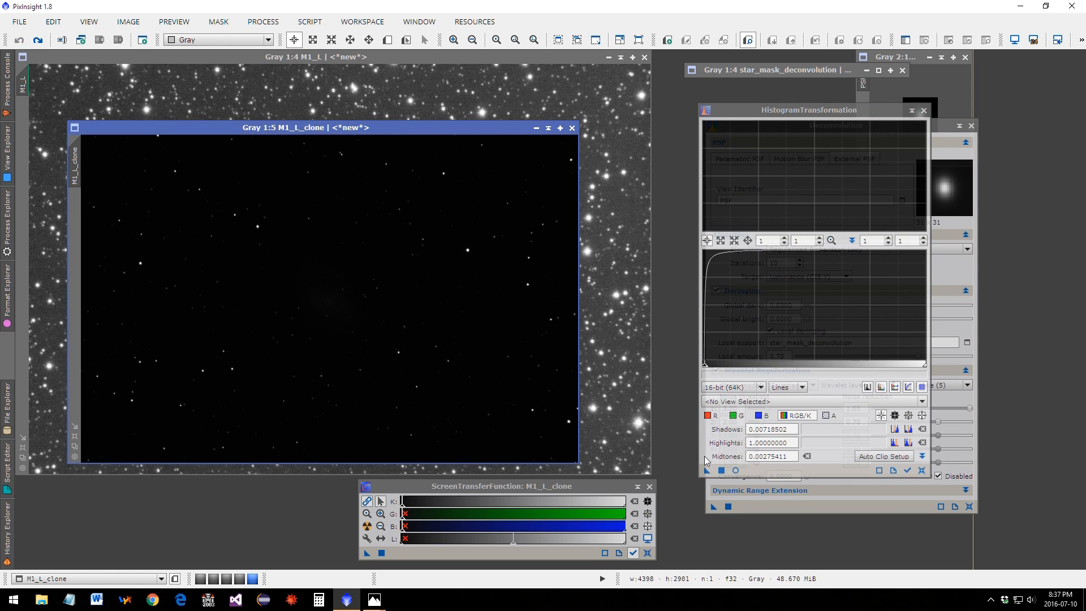
pyautogui.moveTo(706, 470); pyautogui.dragTo(406, 336)
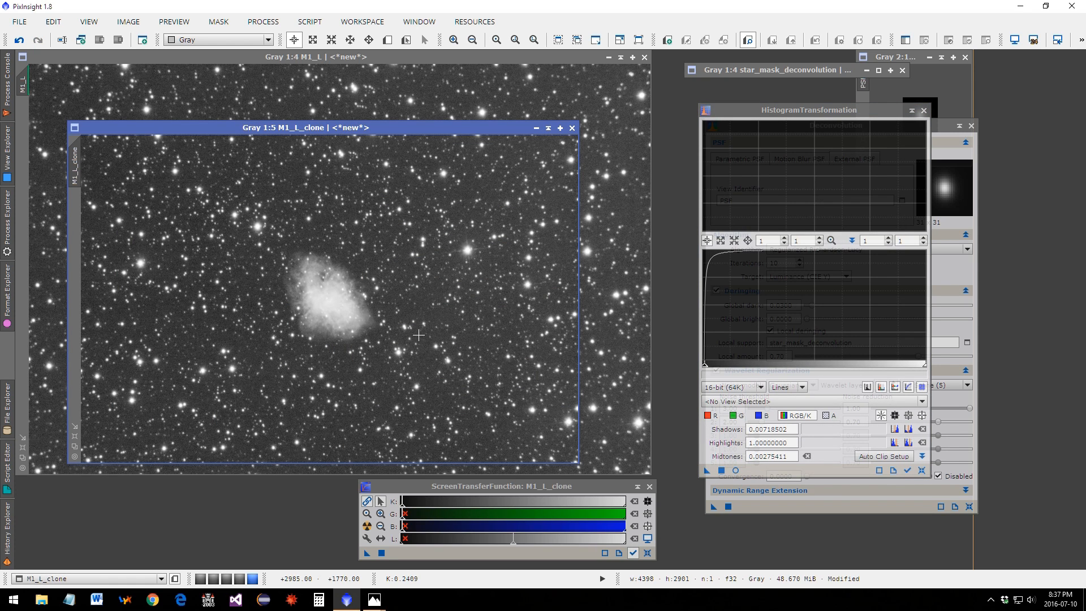
pyautogui.hotkey('ctrl', 'z')
# With a real-time preview, histogram zoom 50 and view tracking on, raise HistogramTransformation's shadows to 0.00798020 to darken the clone's background
pyautogui.click(735, 470)
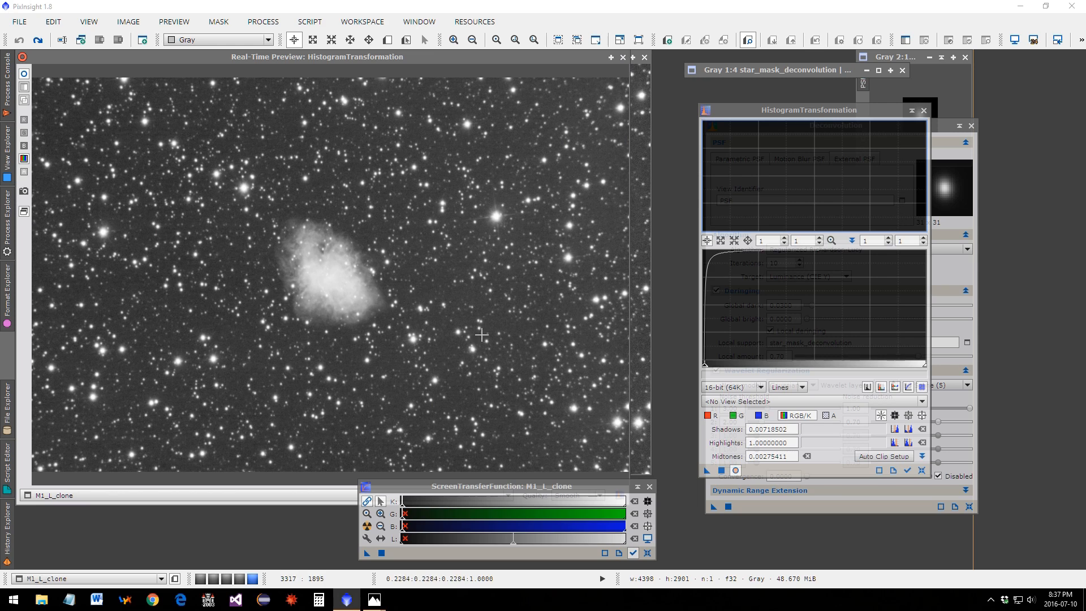
pyautogui.write('50')
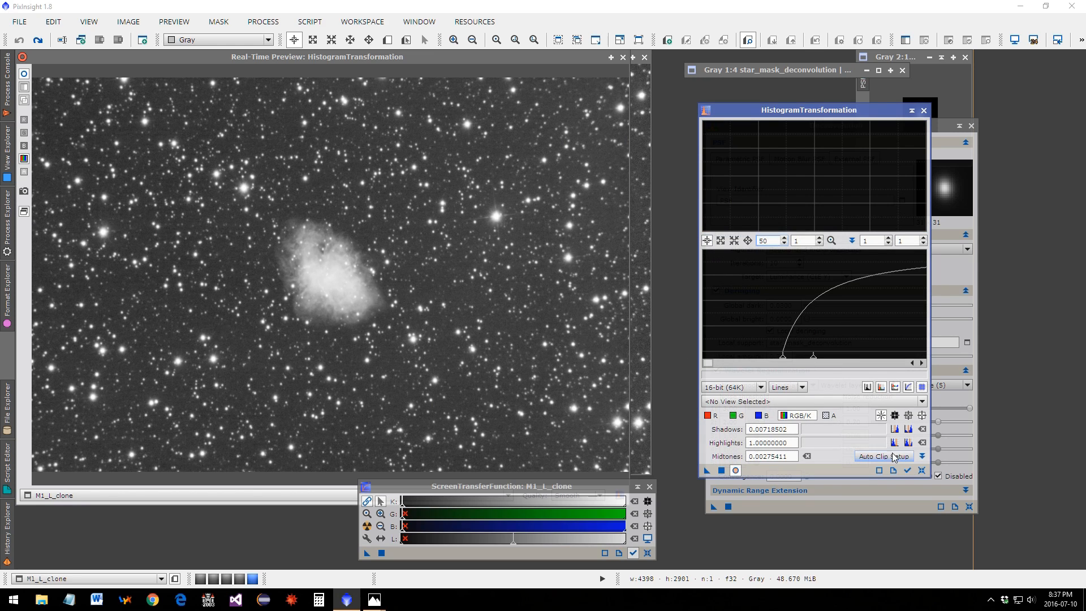
pyautogui.click(905, 470)
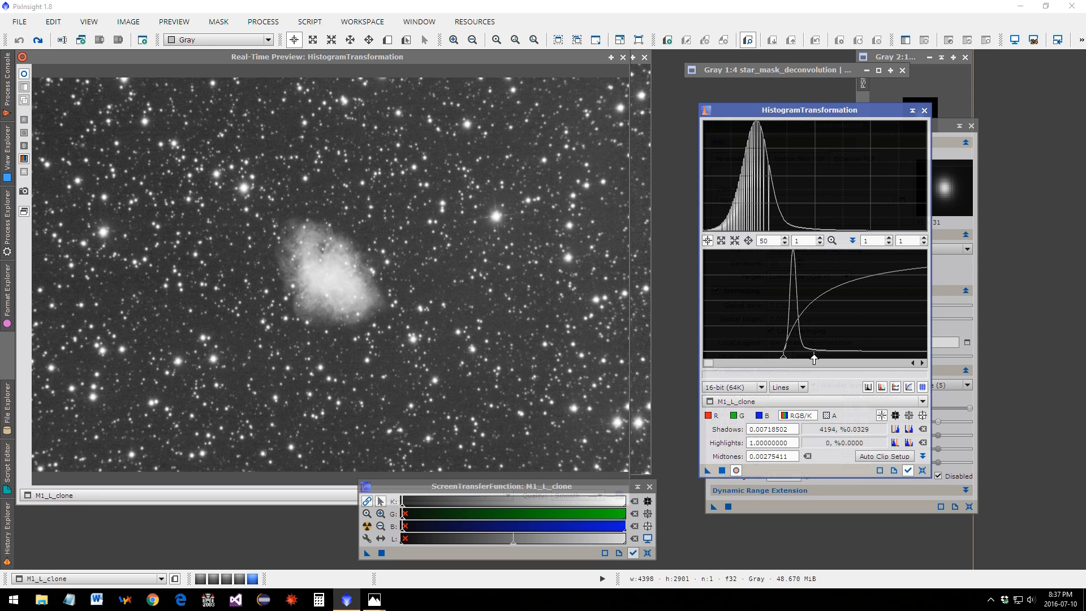
pyautogui.moveTo(783, 358); pyautogui.dragTo(789, 361)
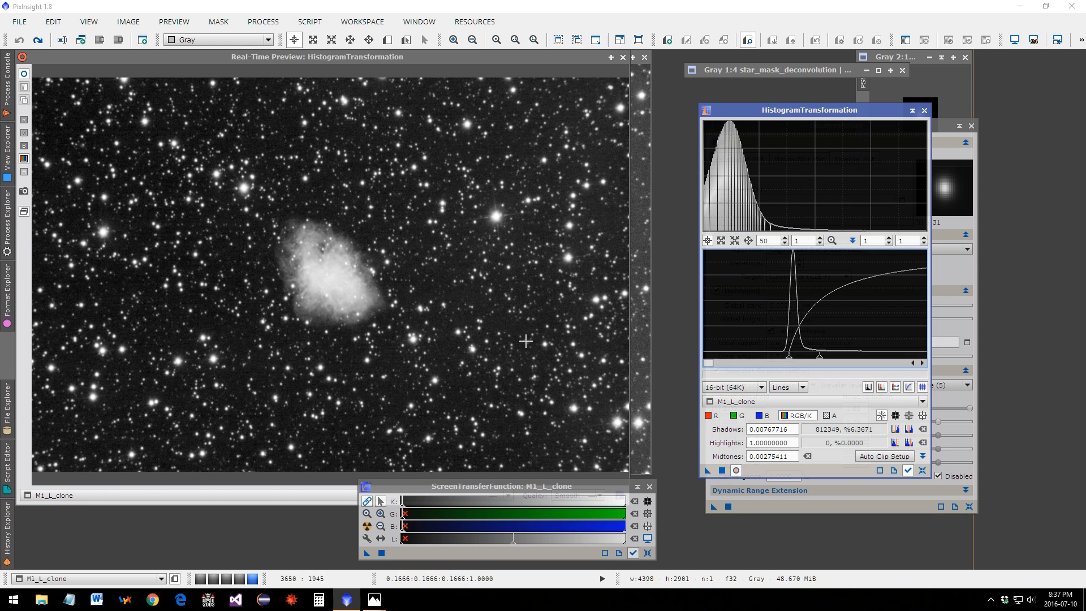
pyautogui.moveTo(789, 359); pyautogui.dragTo(791, 360)
pyautogui.moveTo(791, 360); pyautogui.dragTo(792, 360)
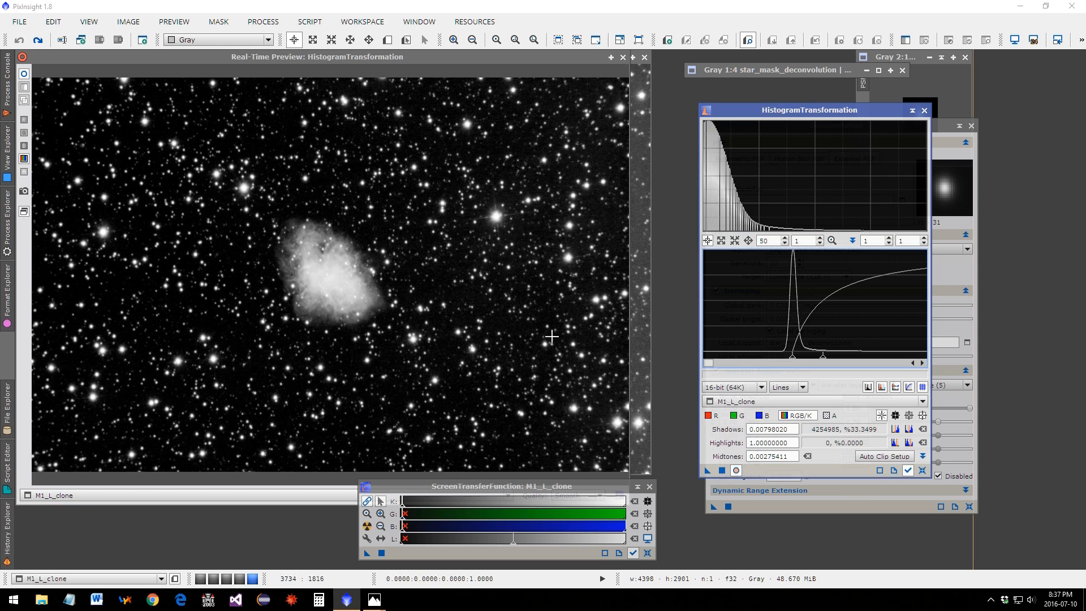
# Apply the histogram stretch permanently to M1_L_clone, and close HistogramTransformation with its real-time preview
pyautogui.click(725, 472)
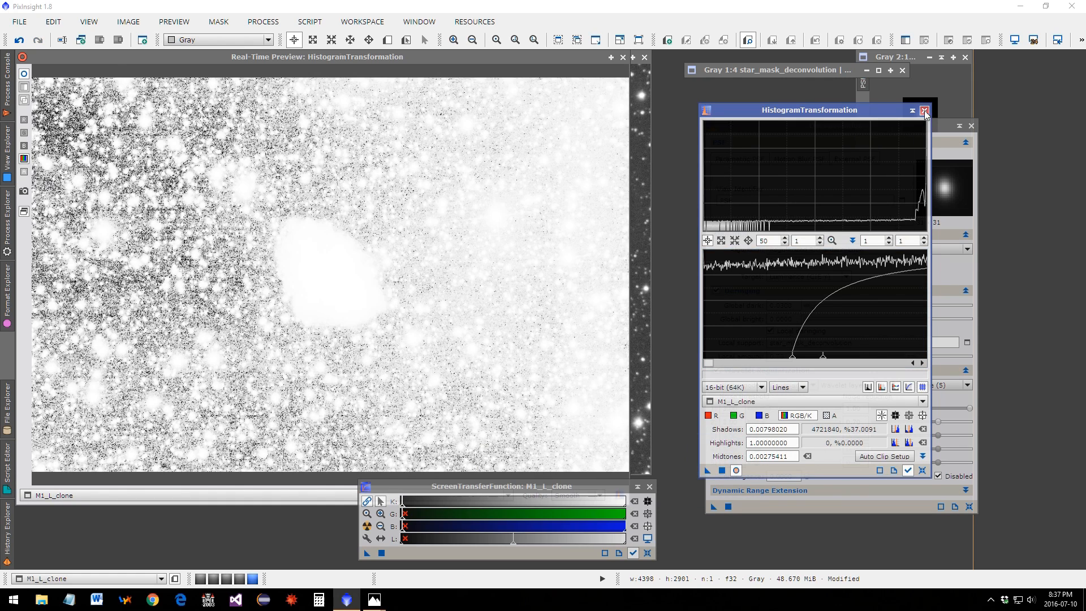
pyautogui.click(924, 109)
pyautogui.click(623, 57)
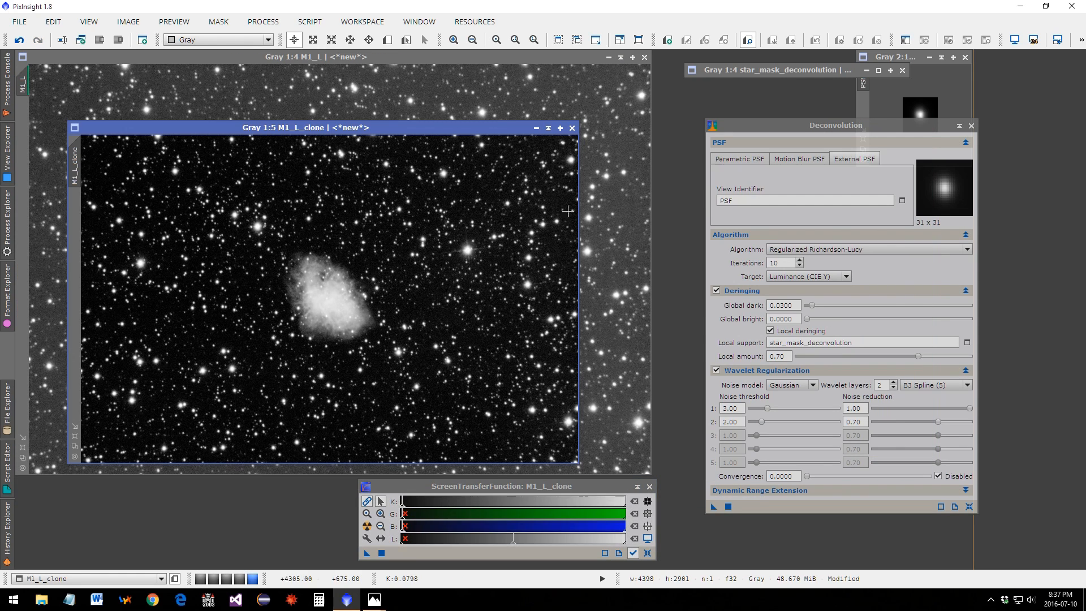
# Change the stretched clone's image identifier to deconvolution_Mask
pyautogui.click(135, 22)
pyautogui.click(188, 99)
pyautogui.write('deconvolution_Mask')
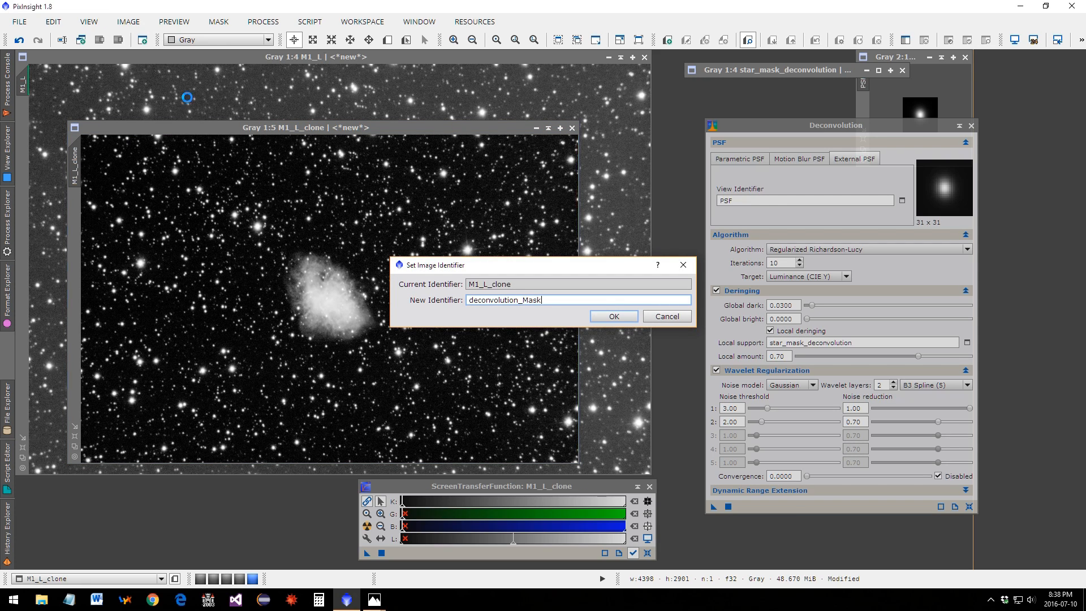
pyautogui.press('Return')
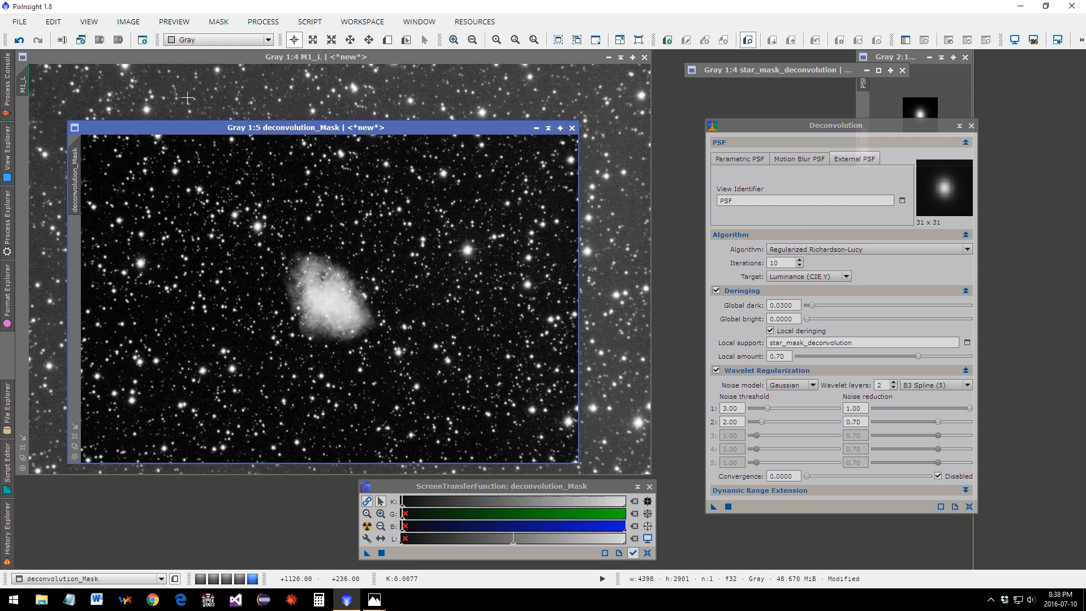
# Move the deconvolution_Mask window aside and apply it as a mask to M1_L
pyautogui.moveTo(438, 127); pyautogui.dragTo(599, 120)
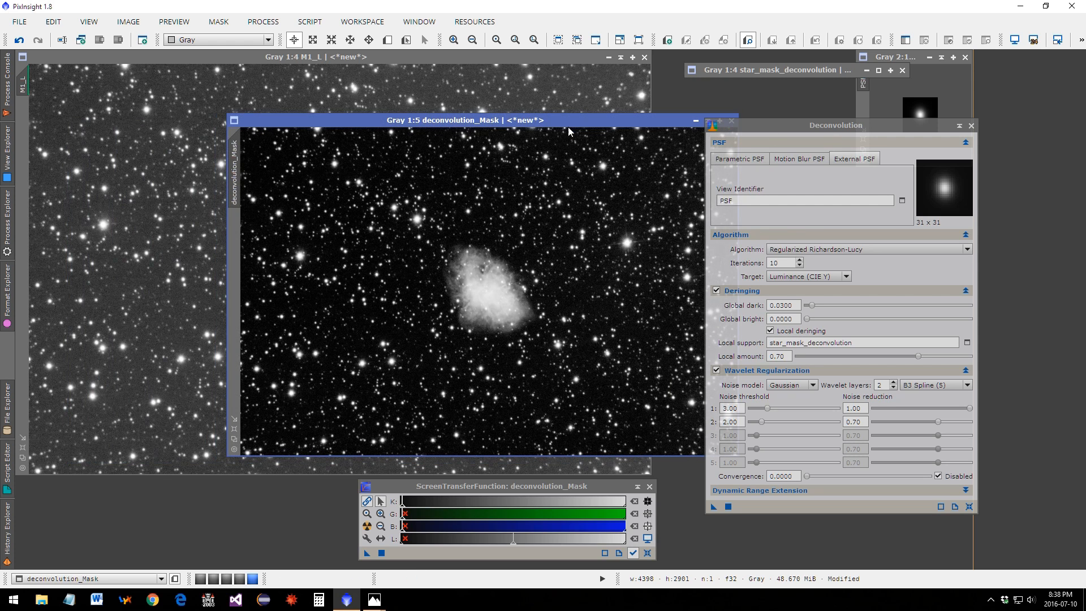
pyautogui.moveTo(235, 146); pyautogui.dragTo(19, 126)
# Collapse the deconvolution_Mask window, park it just below star_mask_deconvolution and close ScreenTransferFunction
pyautogui.moveTo(352, 123); pyautogui.dragTo(264, 132)
pyautogui.click(619, 131)
pyautogui.moveTo(409, 294); pyautogui.dragTo(811, 86)
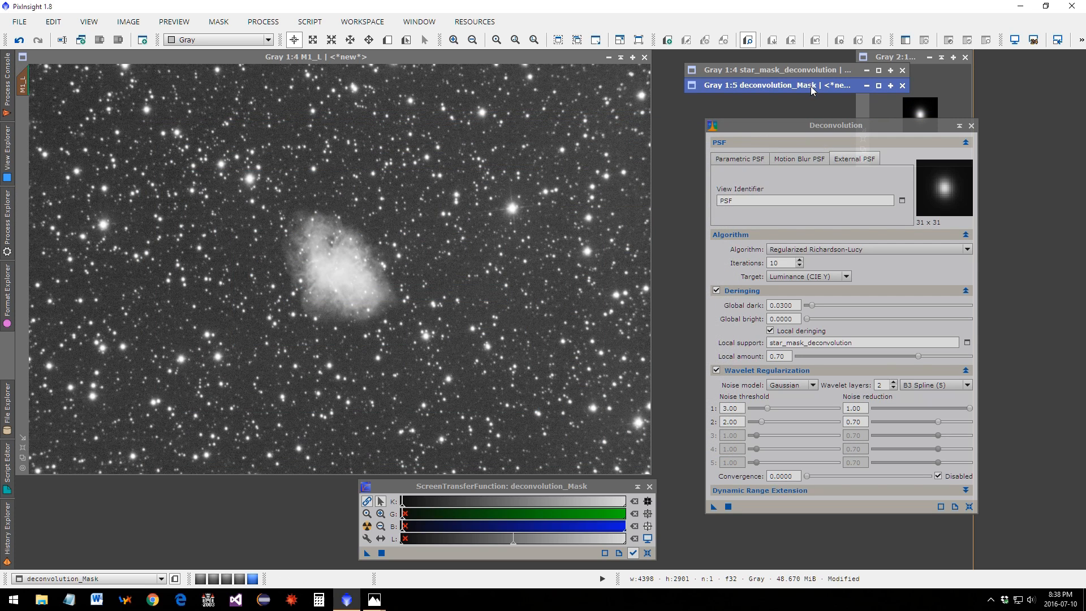
pyautogui.click(649, 486)
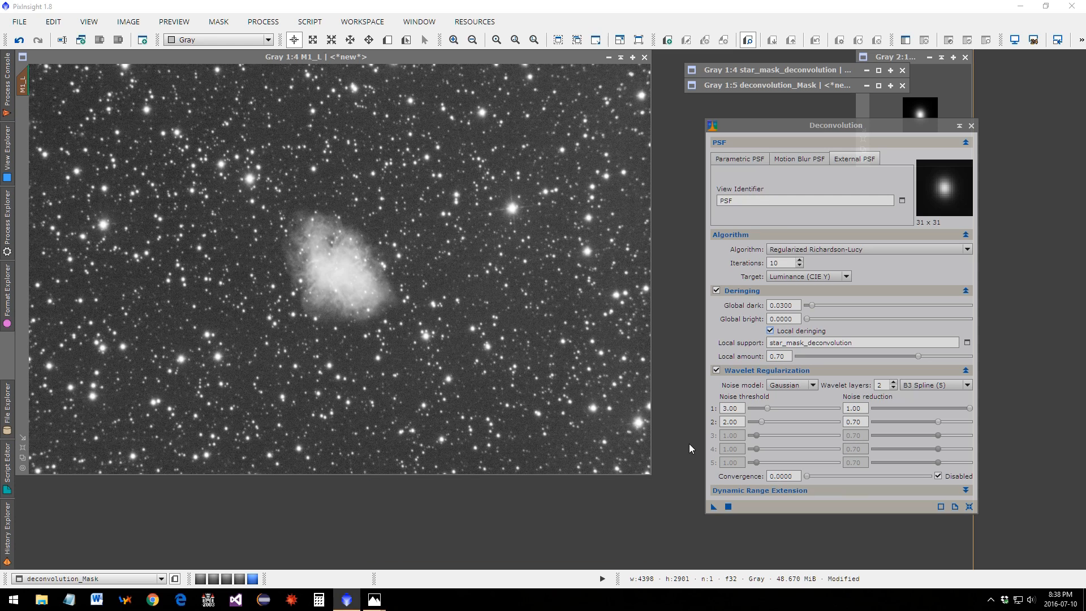
pyautogui.hotkey('alt', 'n')
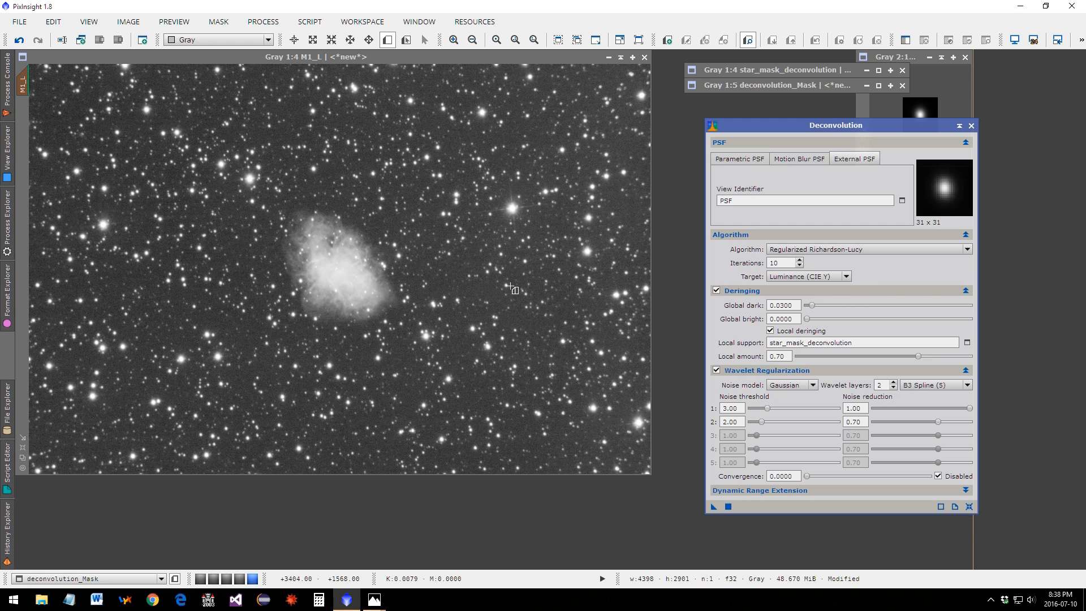
pyautogui.moveTo(370, 233); pyautogui.dragTo(315, 301)
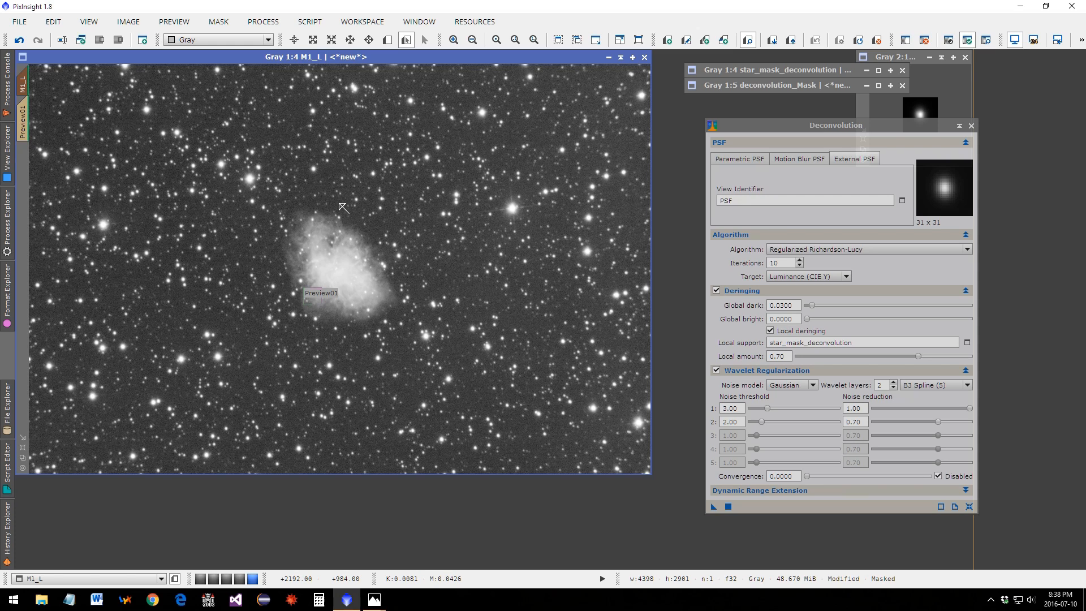
pyautogui.click(168, 23)
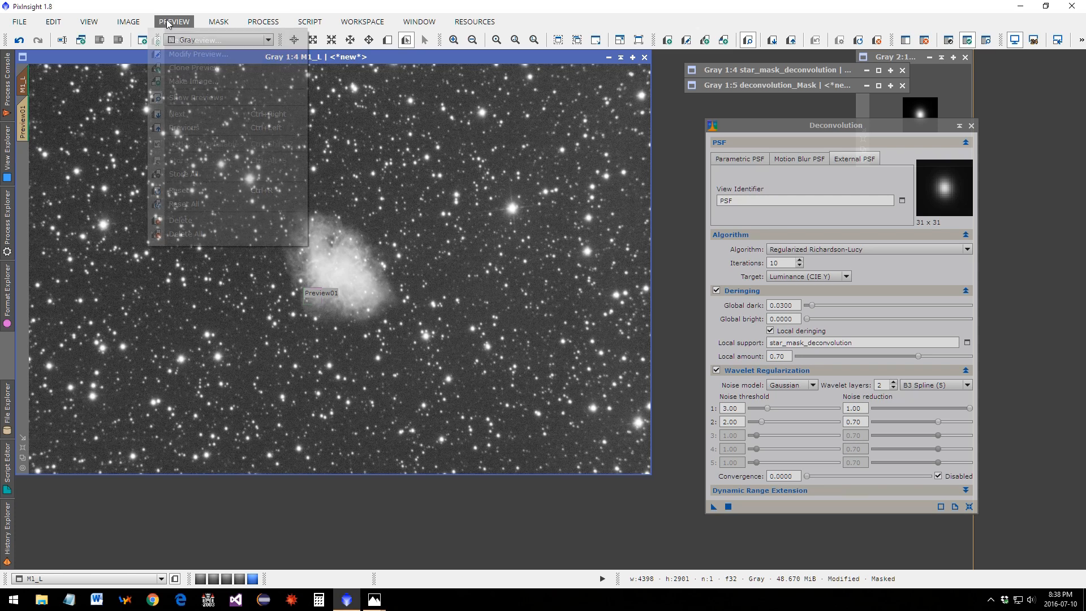
pyautogui.click(184, 234)
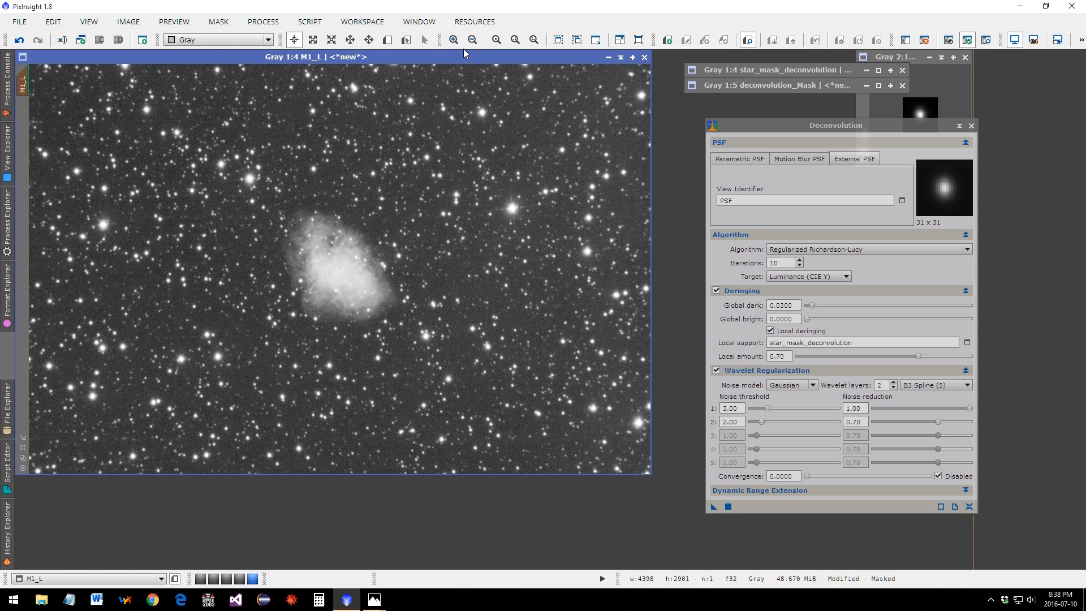
# Define a preview of about 1076 by 1068 pixels enclosing the whole nebula in M1_L
pyautogui.click(387, 39)
pyautogui.moveTo(264, 192); pyautogui.dragTo(416, 343)
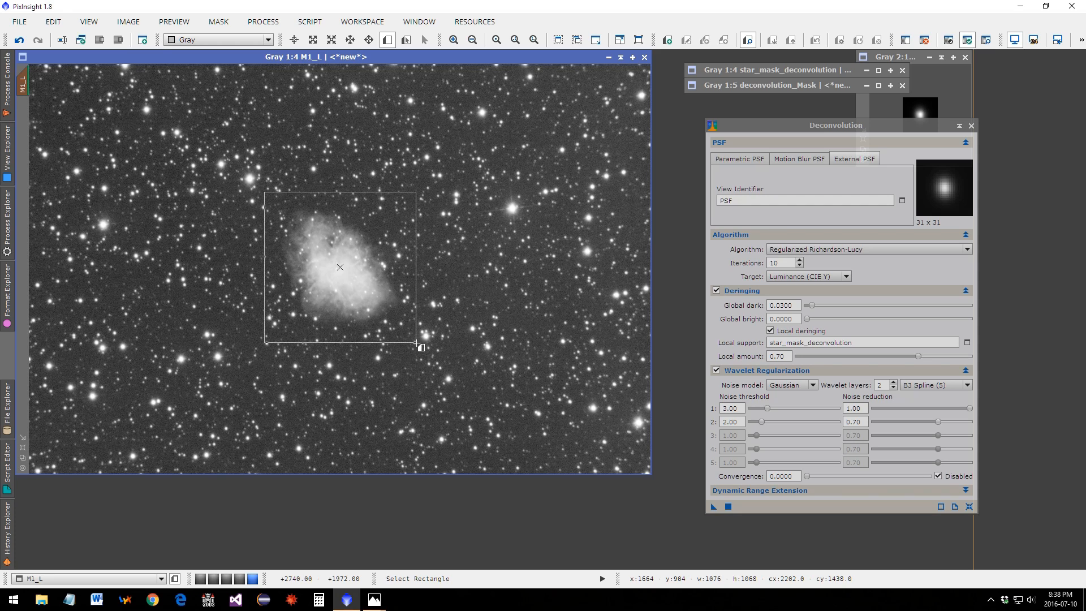
pyautogui.moveTo(416, 342); pyautogui.dragTo(416, 343)
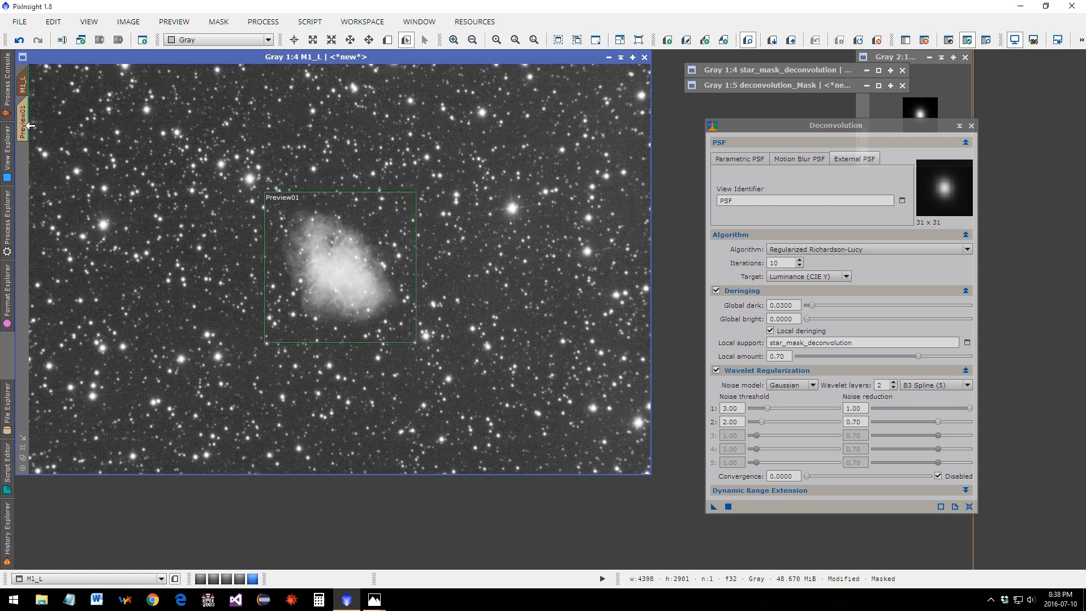
# Show Preview01 in an enlarged window and stretch it with ScreenTransferFunction, using the automatic stretch and a shadows adjustment that darkens the background
pyautogui.click(22, 122)
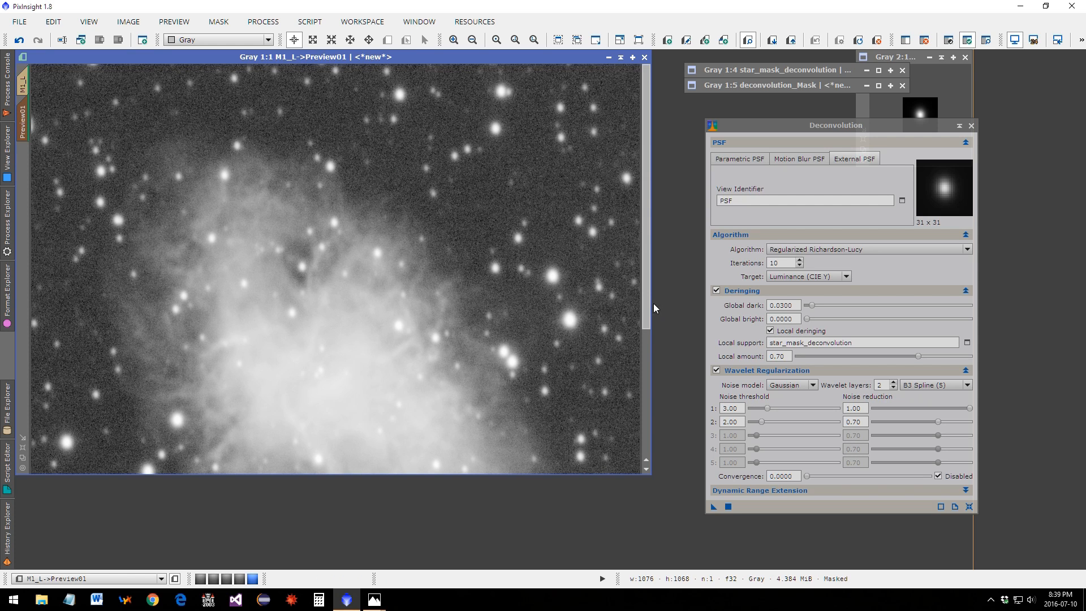
pyautogui.moveTo(647, 475); pyautogui.dragTo(685, 567)
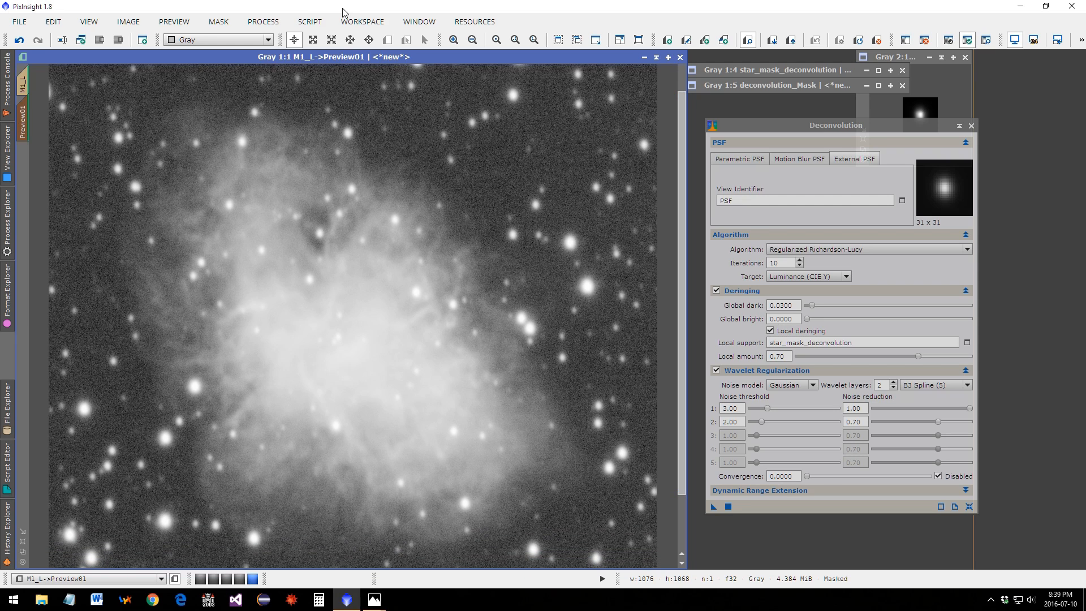
pyautogui.click(263, 22)
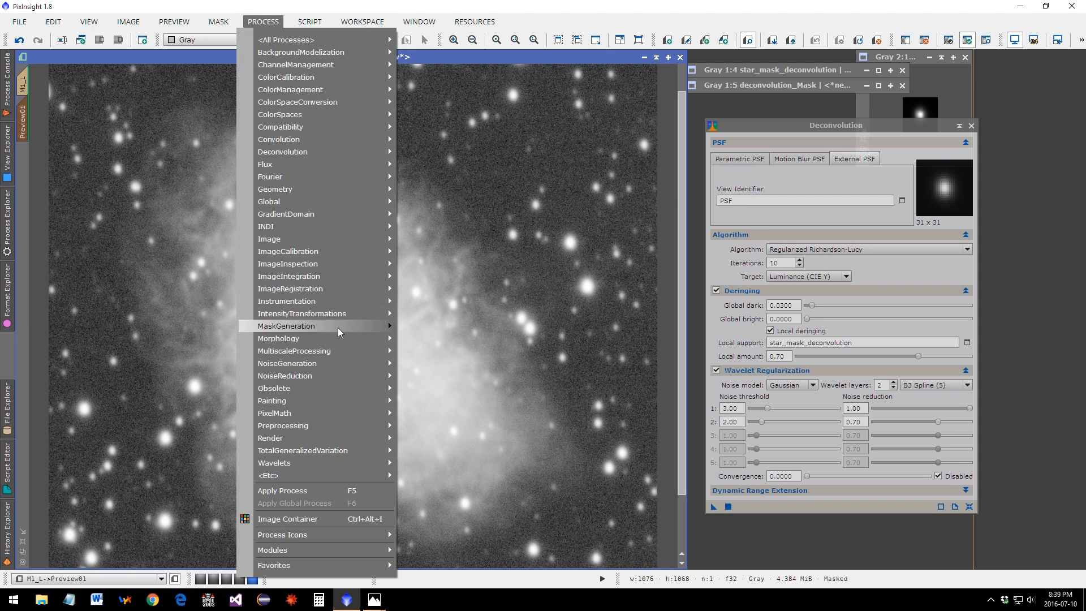
pyautogui.moveTo(391, 318)
pyautogui.click(455, 468)
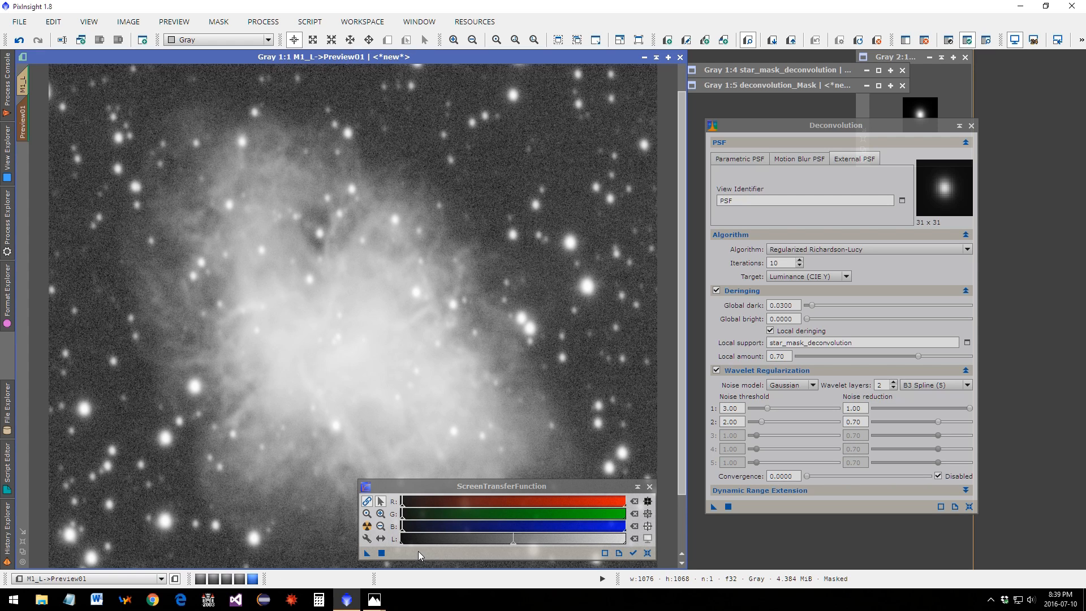
pyautogui.click(367, 526)
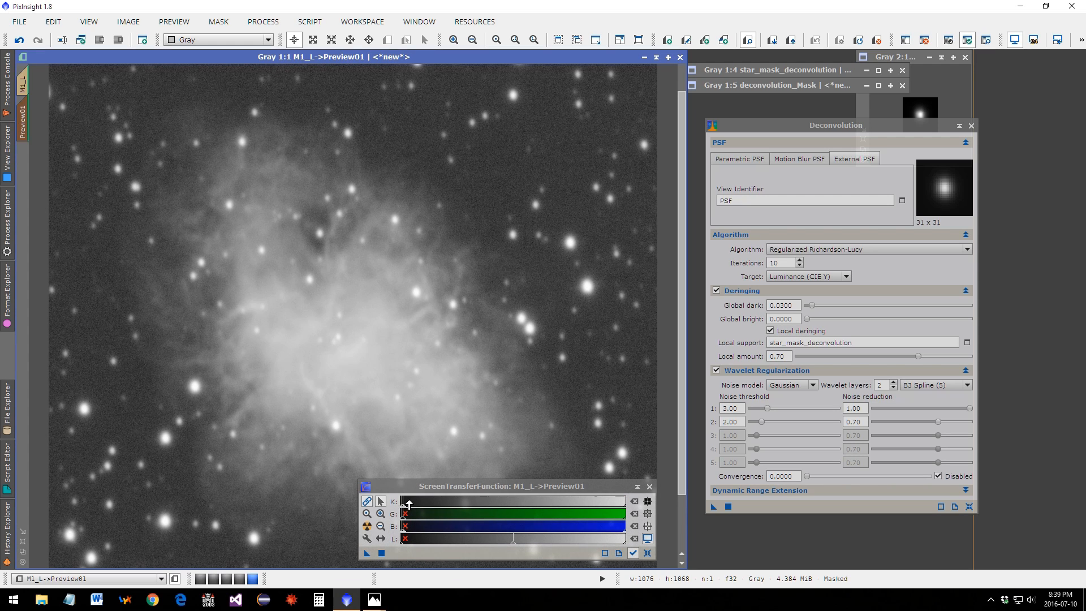
pyautogui.moveTo(405, 504); pyautogui.dragTo(403, 505)
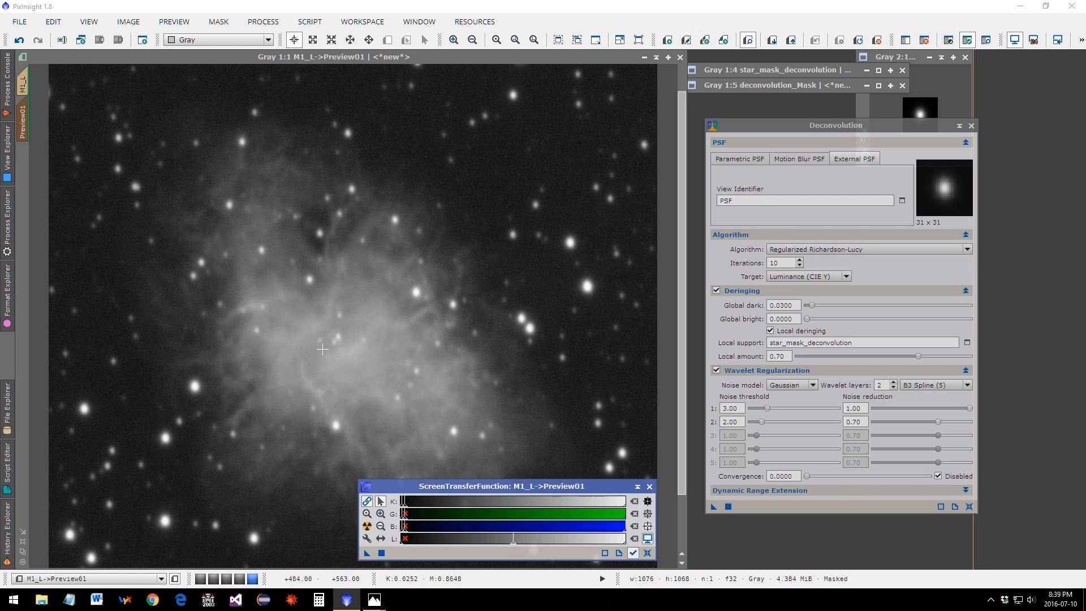
pyautogui.moveTo(402, 505); pyautogui.dragTo(405, 505)
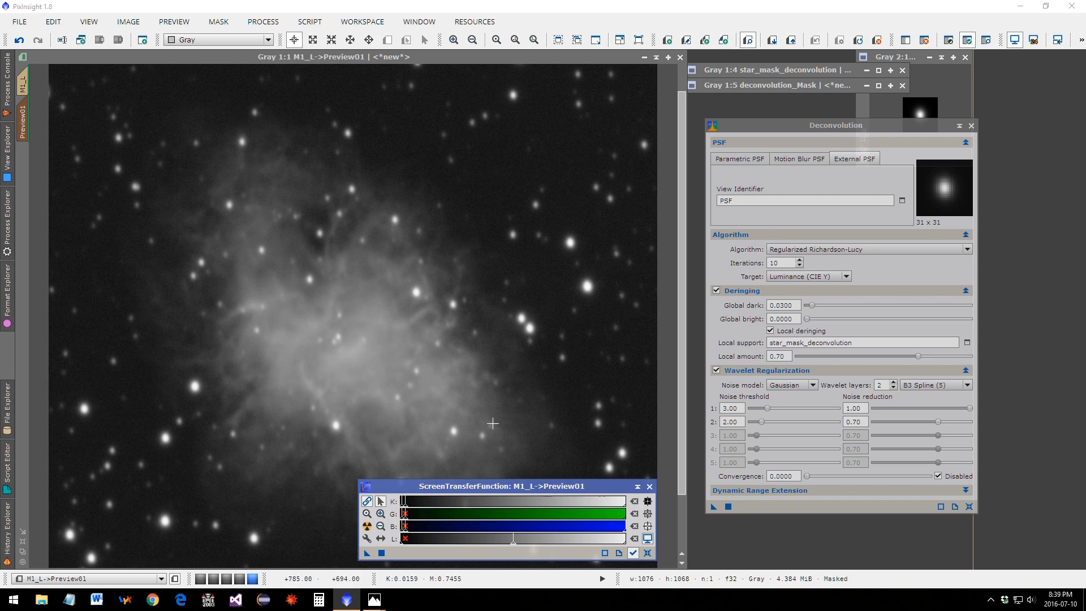
# Arrange the workspace with ScreenTransferFunction below the raised Deconvolution dialog and the Preview01 window moved slightly toward them
pyautogui.moveTo(513, 486); pyautogui.dragTo(899, 540)
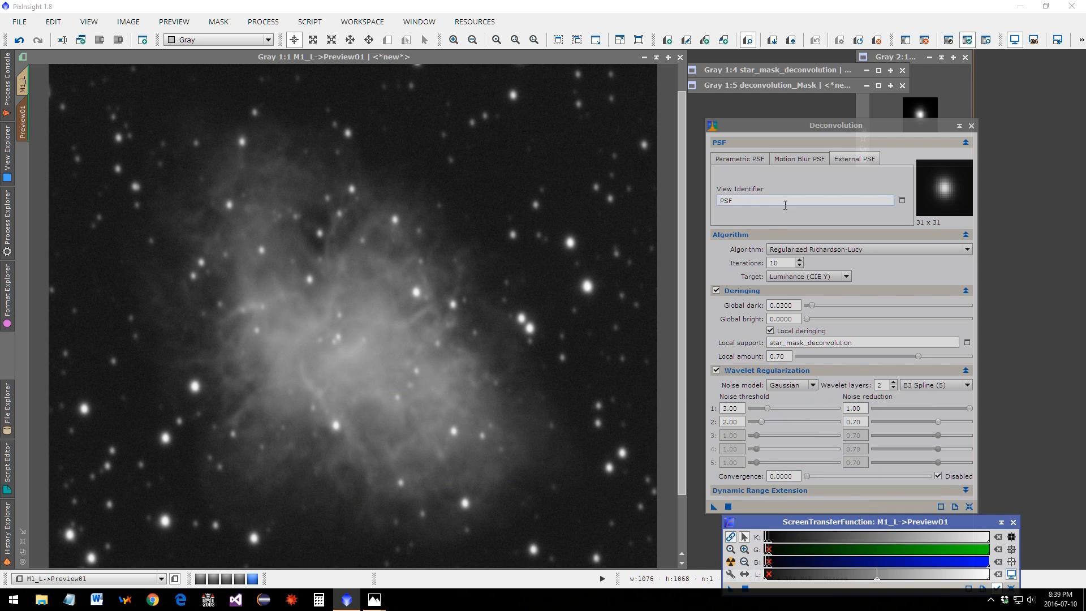
pyautogui.moveTo(812, 128); pyautogui.dragTo(810, 81)
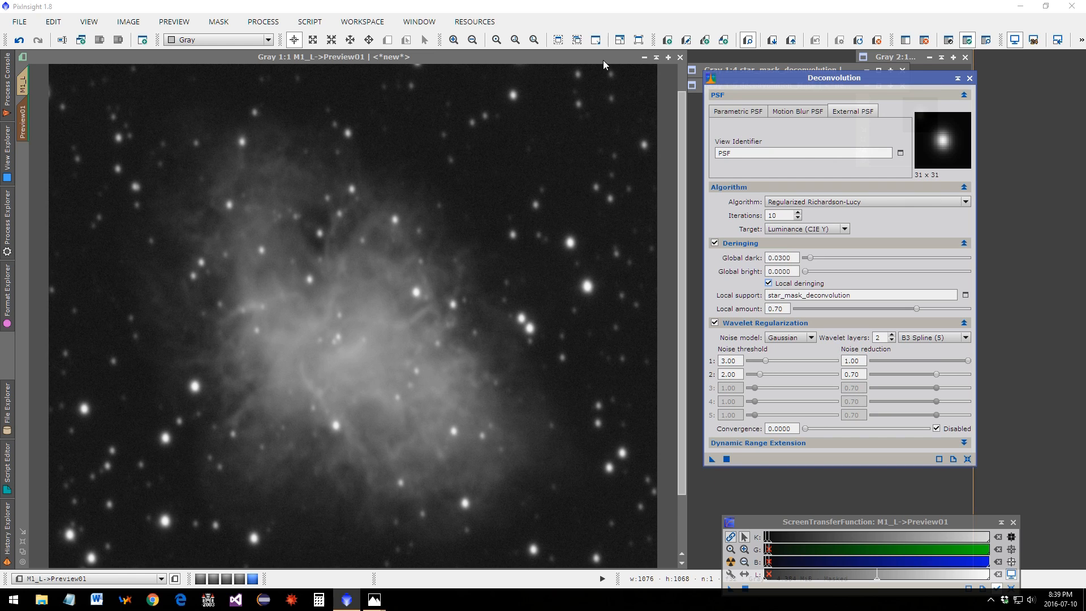
pyautogui.moveTo(602, 60); pyautogui.dragTo(645, 59)
# Set the Deconvolution iterations to 50 and apply the process to Preview01
pyautogui.moveTo(790, 216); pyautogui.dragTo(724, 214)
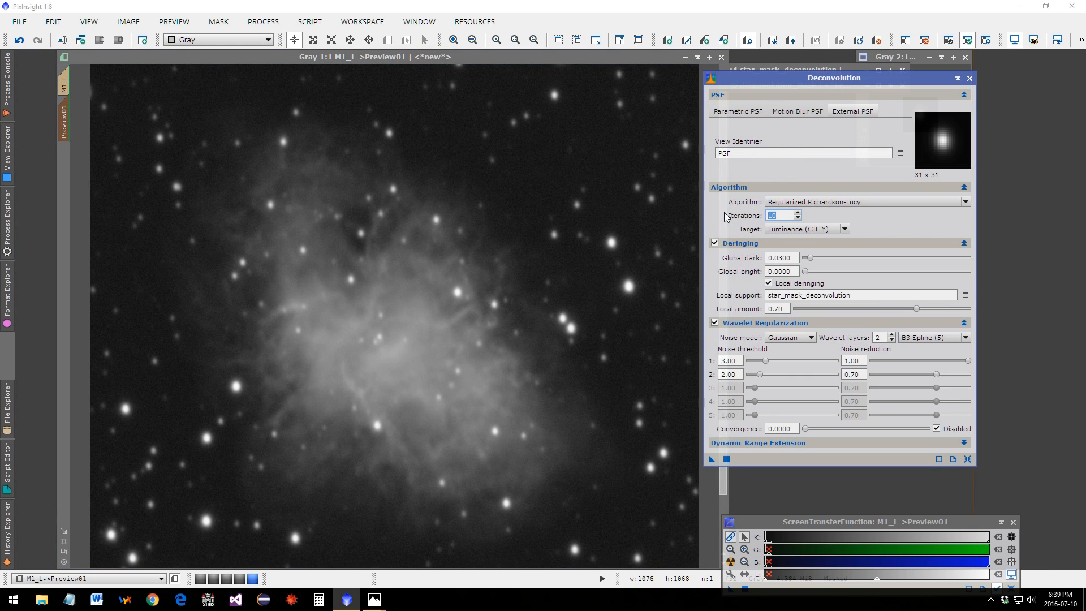
pyautogui.write('5')
pyautogui.moveTo(712, 458); pyautogui.dragTo(605, 416)
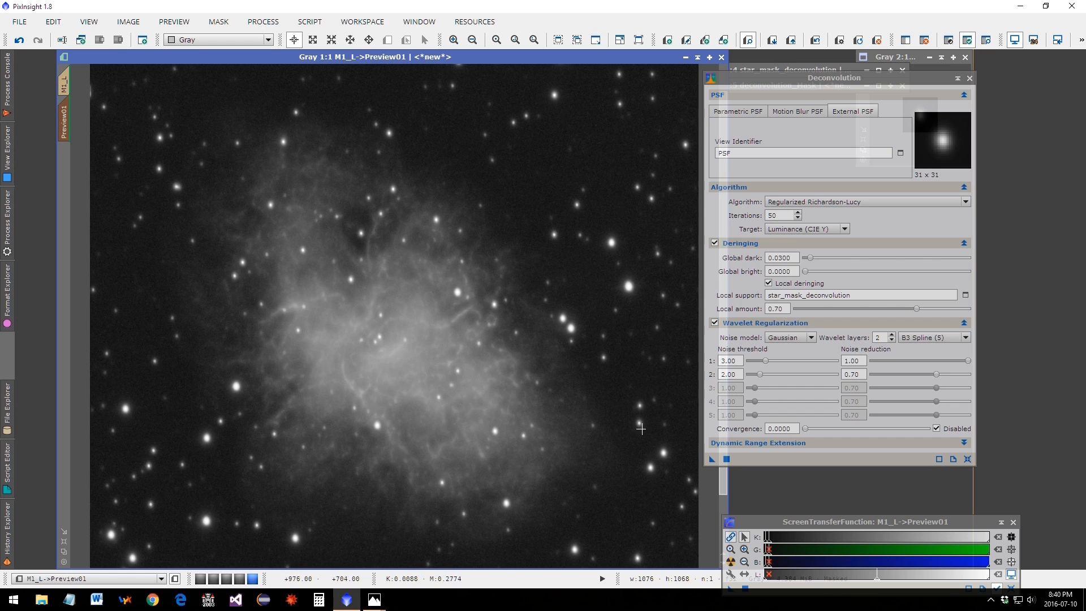
# Compare Preview01 repeatedly before and after the 50-iteration deconvolution, checking the stars and nebula detail for artifacts
pyautogui.hotkey('ctrl', 'z')
pyautogui.hotkey('ctrl', 'y')
pyautogui.hotkey('ctrl', 'z')
pyautogui.hotkey('ctrl', 'y')
pyautogui.hotkey('ctrl', 'z')
pyautogui.hotkey('ctrl', 'y')
pyautogui.hotkey('ctrl', 'shift', 'z')
pyautogui.hotkey('ctrl', 'shift', 'z')
pyautogui.hotkey('ctrl', 'shift', 'z')
pyautogui.hotkey('ctrl', 'shift', 'z')
pyautogui.hotkey('ctrl', 'shift', 'z')
pyautogui.hotkey('ctrl', 'shift', 'z')
pyautogui.hotkey('ctrl', 'shift', 'z')
pyautogui.hotkey('ctrl', 'shift', 'z')
pyautogui.hotkey('ctrl', 'shift', 'z')
pyautogui.hotkey('ctrl', 'shift', 'z')
pyautogui.hotkey('ctrl', 'shift', 'z')
pyautogui.hotkey('ctrl', 'shift', 'z')
pyautogui.hotkey('ctrl', 'shift', 'z')
# Raise the Global dark deringing to 0.05 and apply Deconvolution to Preview01 again
pyautogui.moveTo(810, 258); pyautogui.dragTo(816, 260)
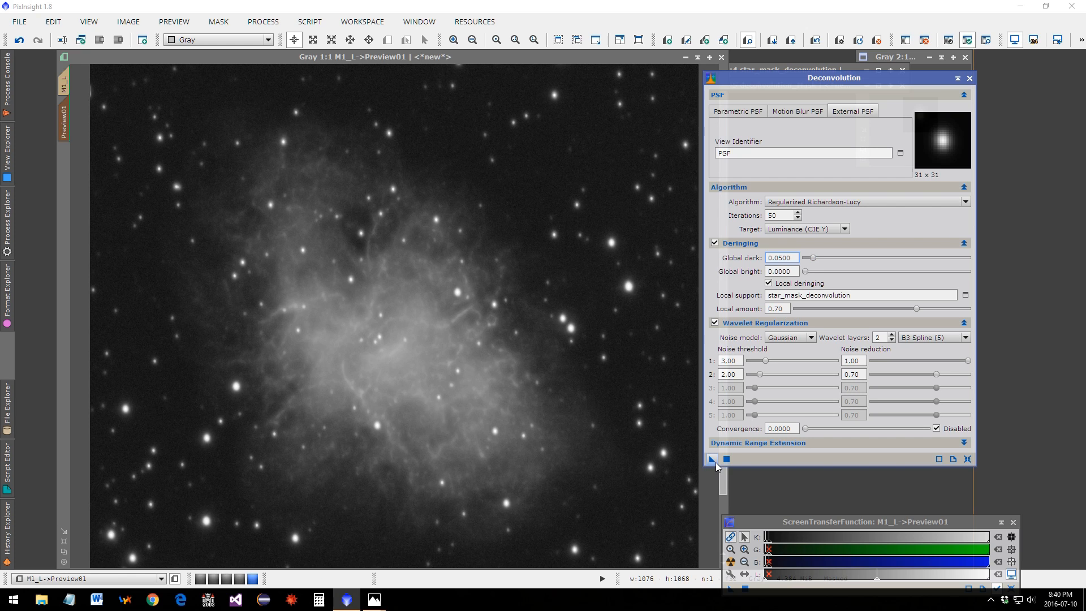
pyautogui.click(474, 376)
pyautogui.moveTo(474, 376); pyautogui.dragTo(474, 377)
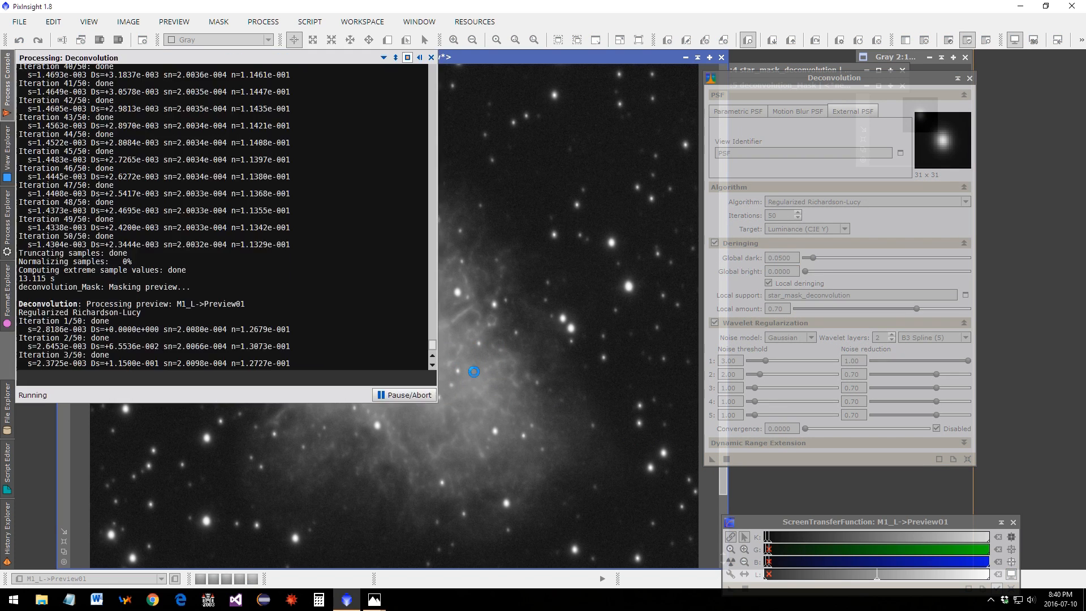
# Toggle Preview01 between its original and deconvolved states to judge dark ringing at a Global dark of 0.05
pyautogui.hotkey('ctrl', 'shift', 'z')
pyautogui.hotkey('ctrl', 'shift', 'z')
pyautogui.hotkey('ctrl', 'shift', 'z')
pyautogui.hotkey('ctrl', 'shift', 'z')
pyautogui.hotkey('ctrl', 'shift', 'z')
pyautogui.hotkey('ctrl', 'shift', 'z')
pyautogui.hotkey('ctrl', 'shift', 'z')
pyautogui.hotkey('ctrl', 'shift', 'z')
pyautogui.hotkey('ctrl', 'shift', 'z')
pyautogui.hotkey('ctrl', 'shift', 'z')
pyautogui.hotkey('ctrl', 'shift', 'z')
pyautogui.hotkey('ctrl', 'shift', 'z')
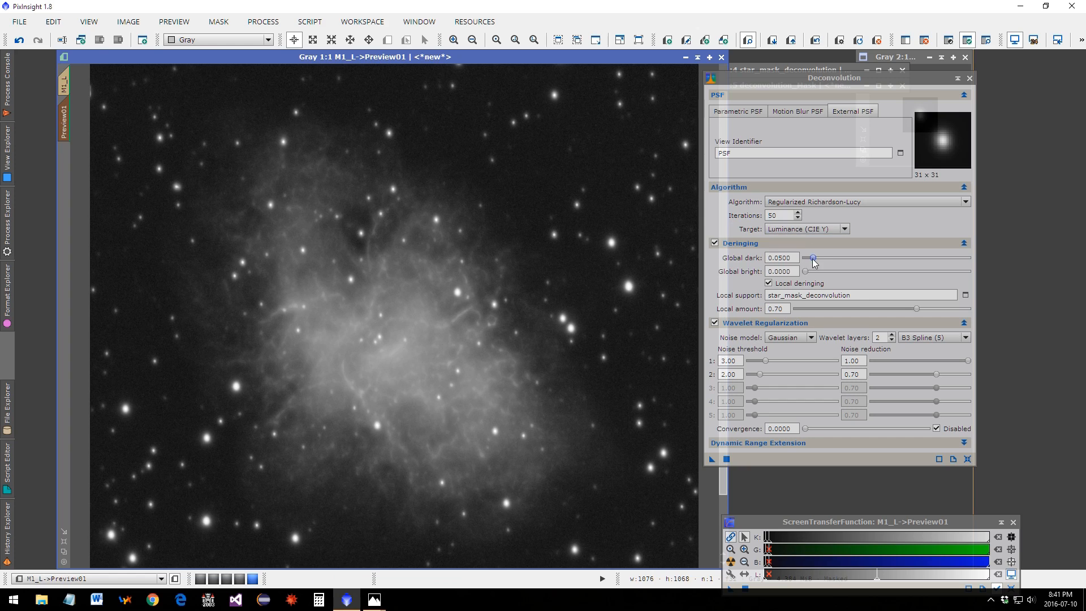
# Test Deconvolution on Preview01 with Global dark set to 0.07 and again with 0.075
pyautogui.moveTo(813, 258); pyautogui.dragTo(815, 259)
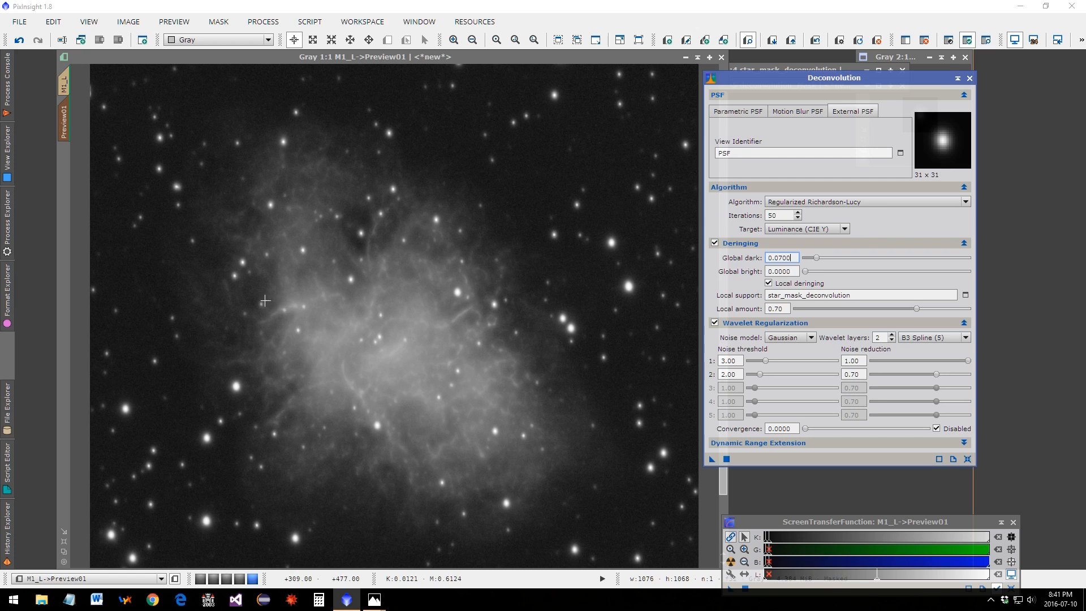
pyautogui.click(713, 458)
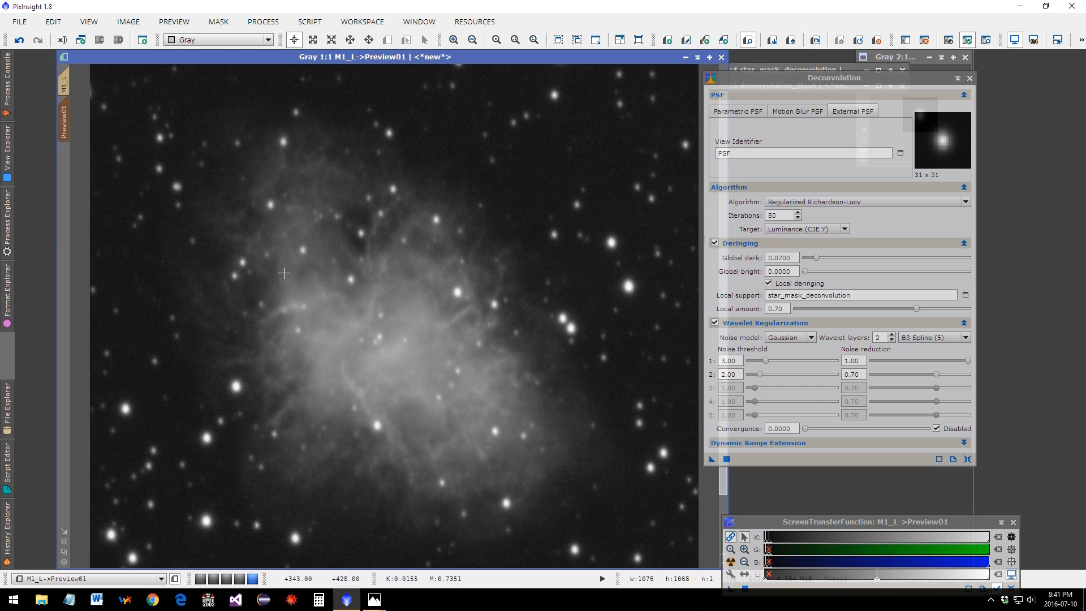
pyautogui.moveTo(782, 258); pyautogui.dragTo(803, 261)
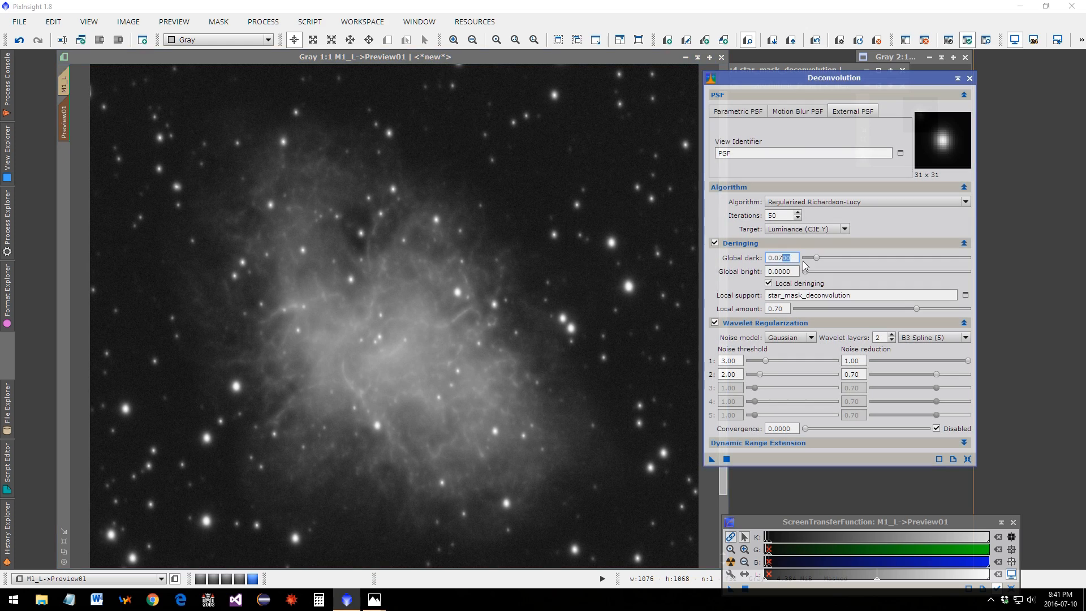
pyautogui.write('5')
pyautogui.press('Tab')
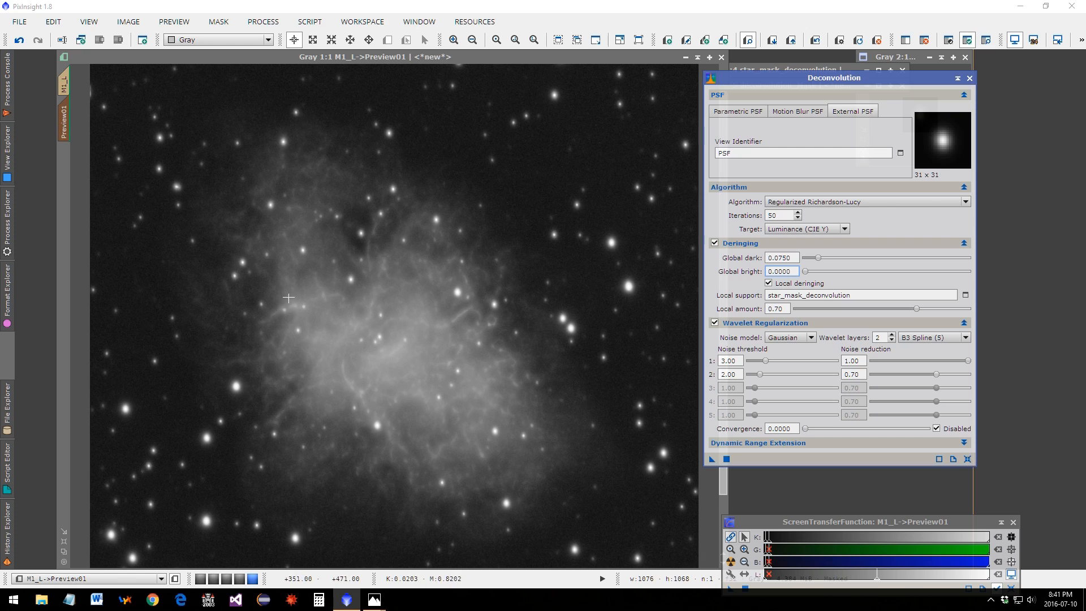
pyautogui.click(331, 356)
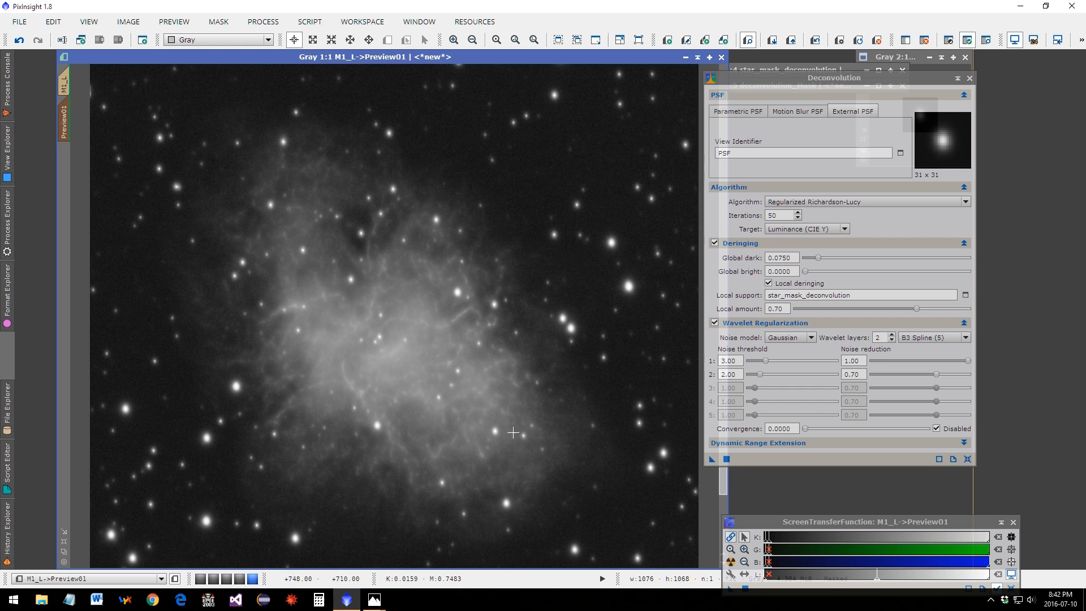
# Set the Global bright deringing to 0.005 and apply Deconvolution to Preview01
pyautogui.moveTo(783, 271); pyautogui.dragTo(792, 274)
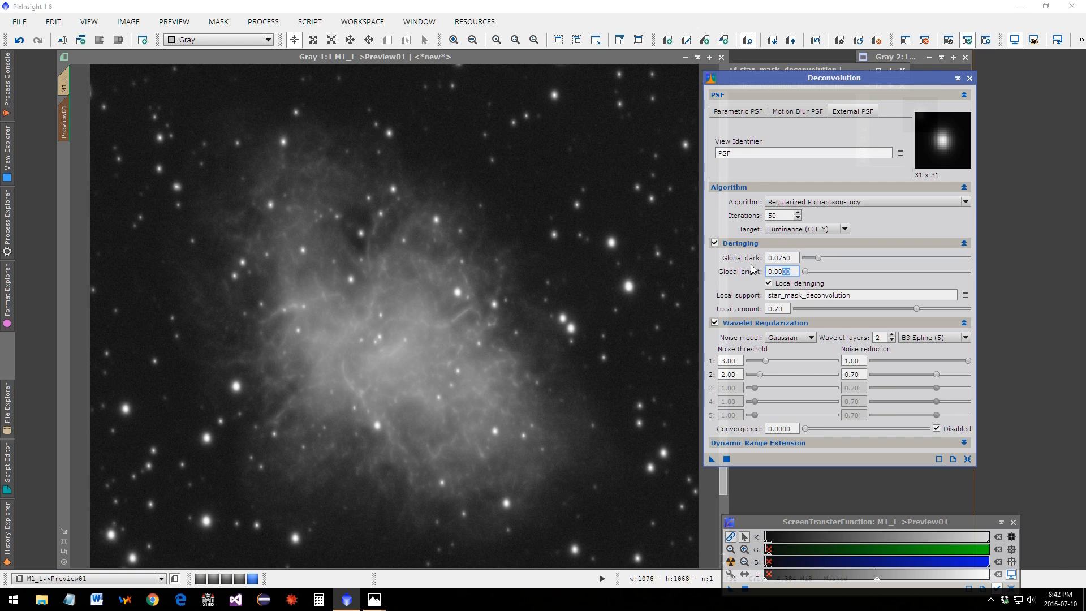
pyautogui.press('Return')
pyautogui.moveTo(711, 459); pyautogui.dragTo(507, 374)
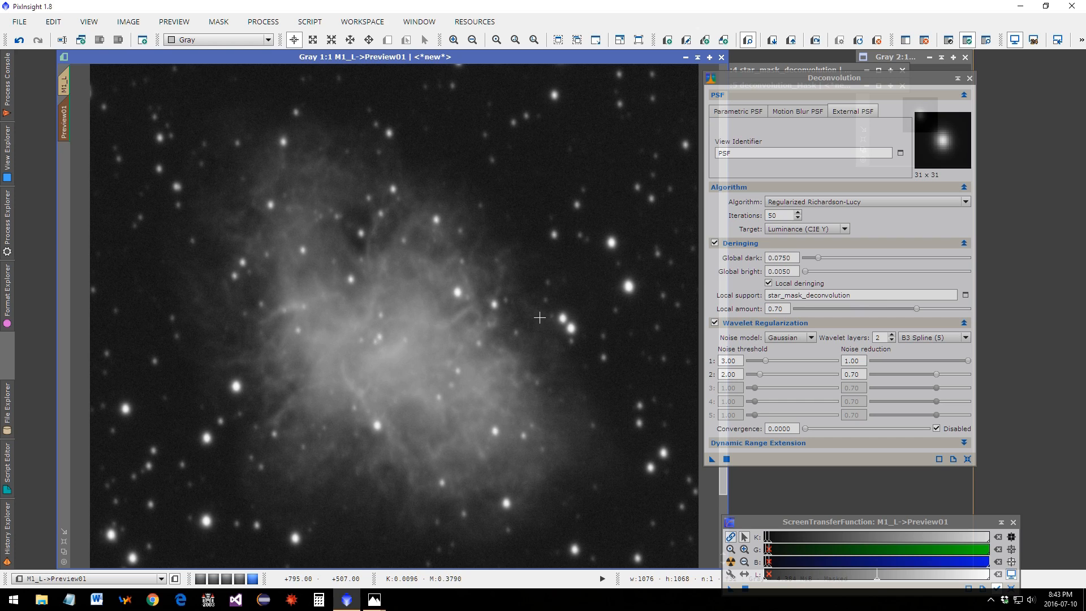
# Increase the Deconvolution iterations to 100 and apply the process to Preview01 at 1:1 zoom
pyautogui.scroll(-2, 538, 317)
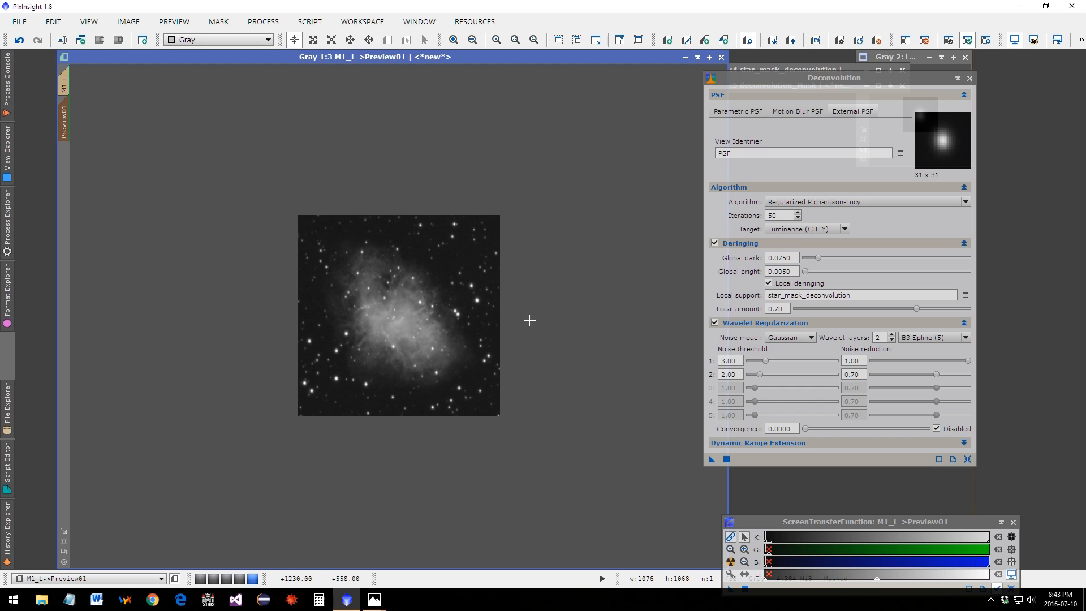
pyautogui.scroll(2, 530, 320)
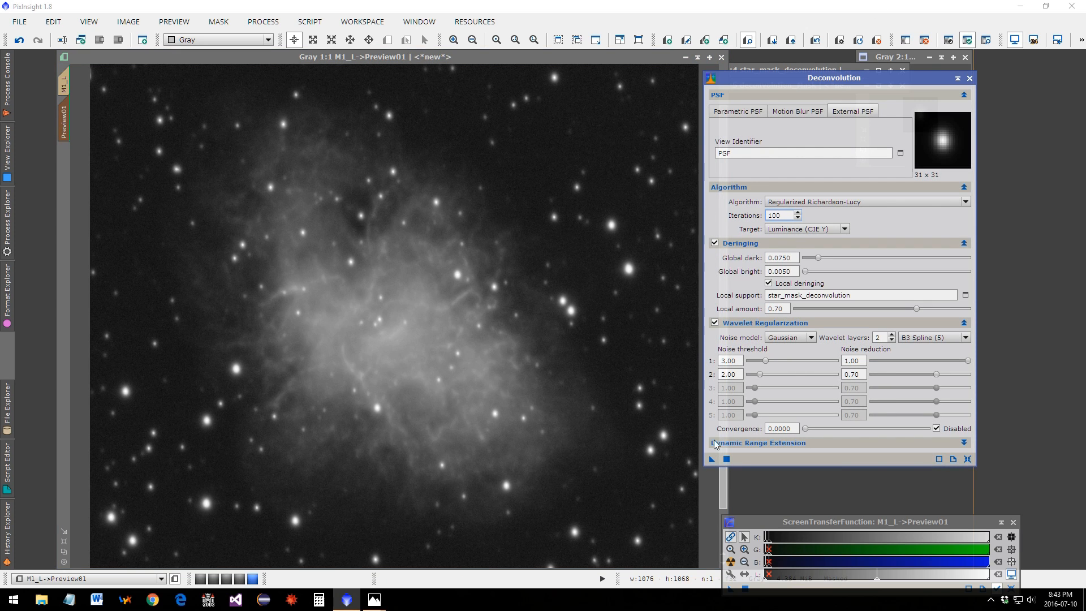
pyautogui.moveTo(712, 459); pyautogui.dragTo(583, 410)
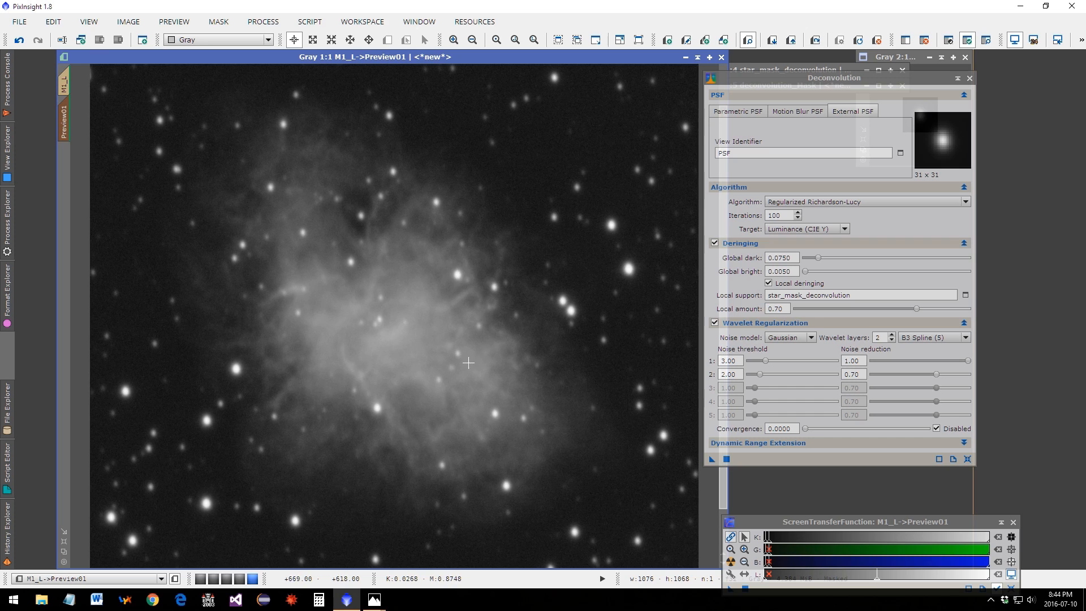
# Set Global dark to 0.12 and Global bright to 0.0085, and reapply Deconvolution to Preview01
pyautogui.doubleClick(795, 258)
pyautogui.write('0.12')
pyautogui.click(783, 269)
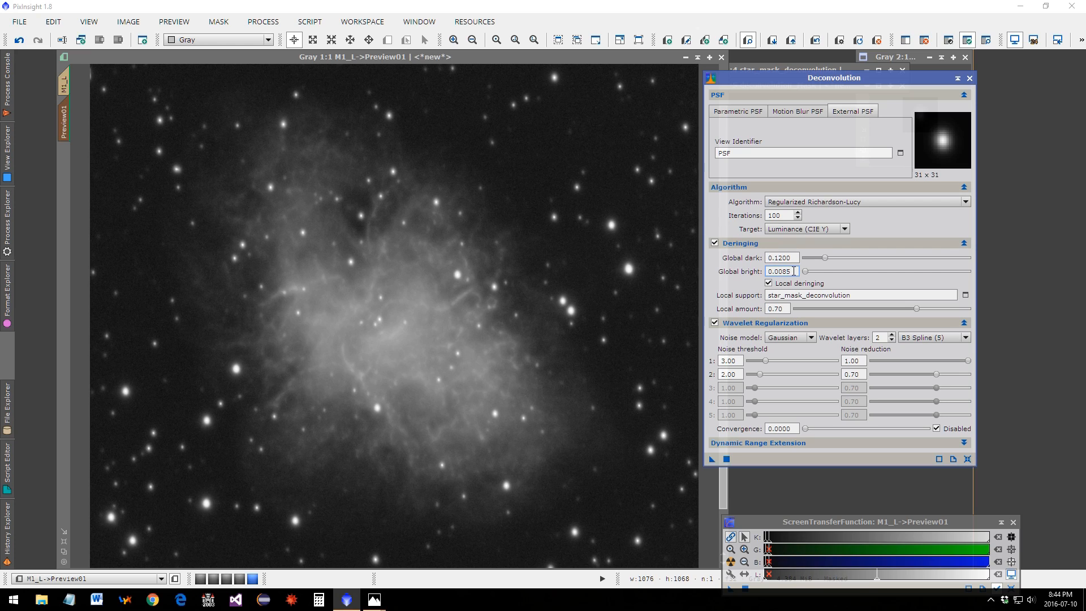
pyautogui.click(495, 320)
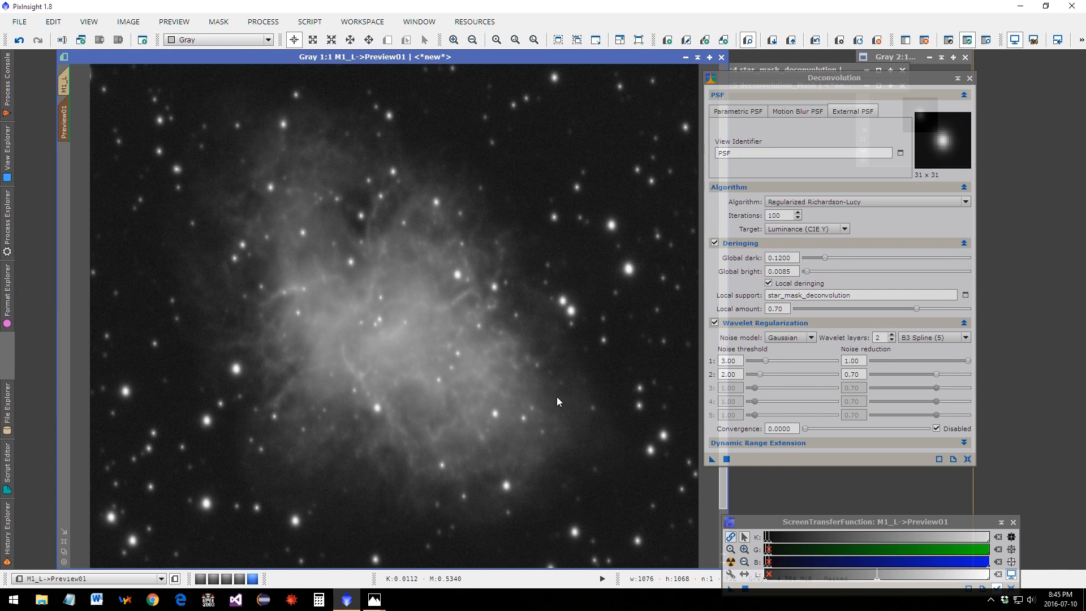
# Compare Preview01 before and after the 100-iteration deconvolution, examining it both zoomed out and at 1:1
pyautogui.hotkey('ctrl', 'shift', 'z')
pyautogui.hotkey('ctrl', 'shift', 'z')
pyautogui.hotkey('ctrl', 'shift', 'z')
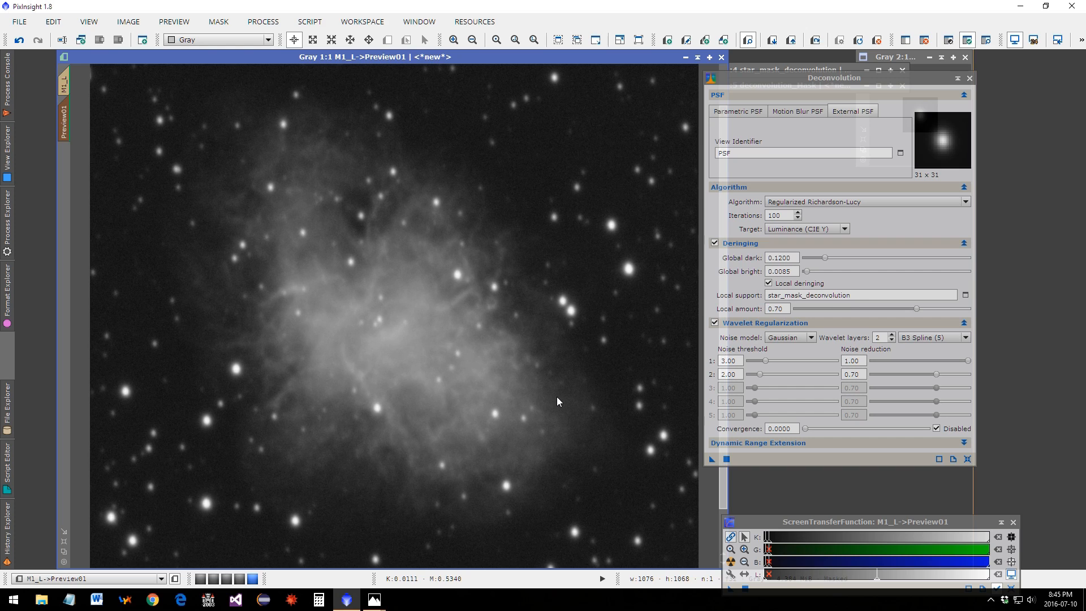
pyautogui.scroll(-2, 557, 393)
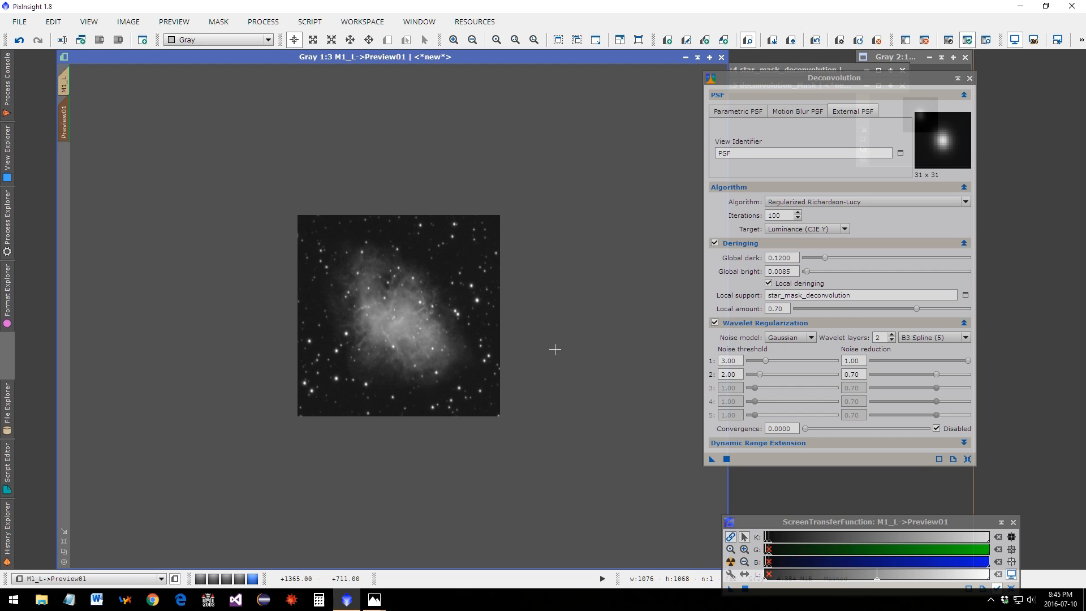
pyautogui.scroll(2, 557, 392)
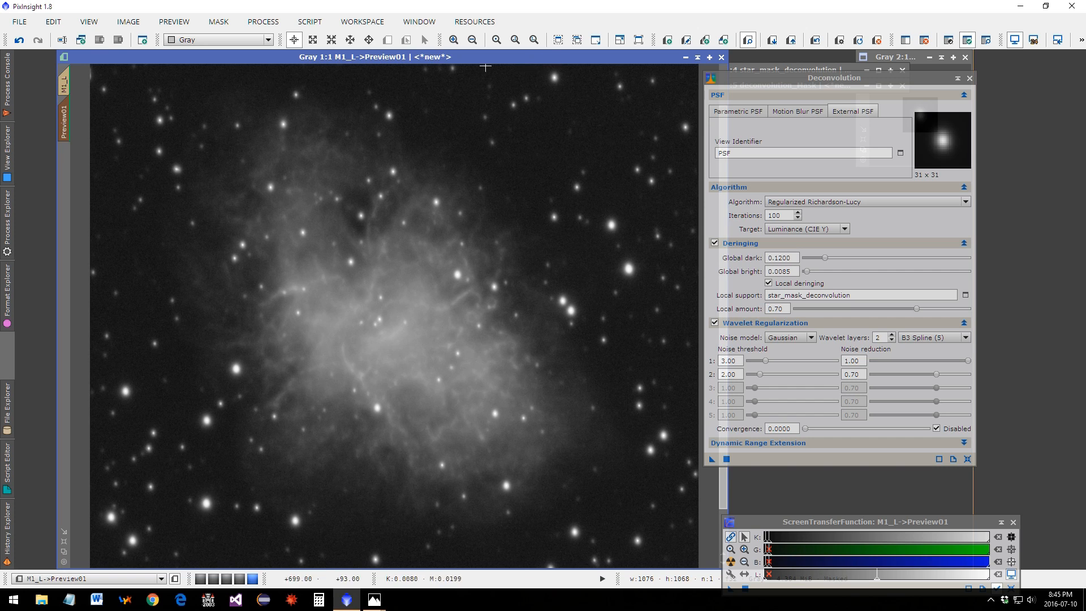
# Return to the main M1_L view, fit its window to the whole image and move it clear of the Deconvolution dialog
pyautogui.click(64, 83)
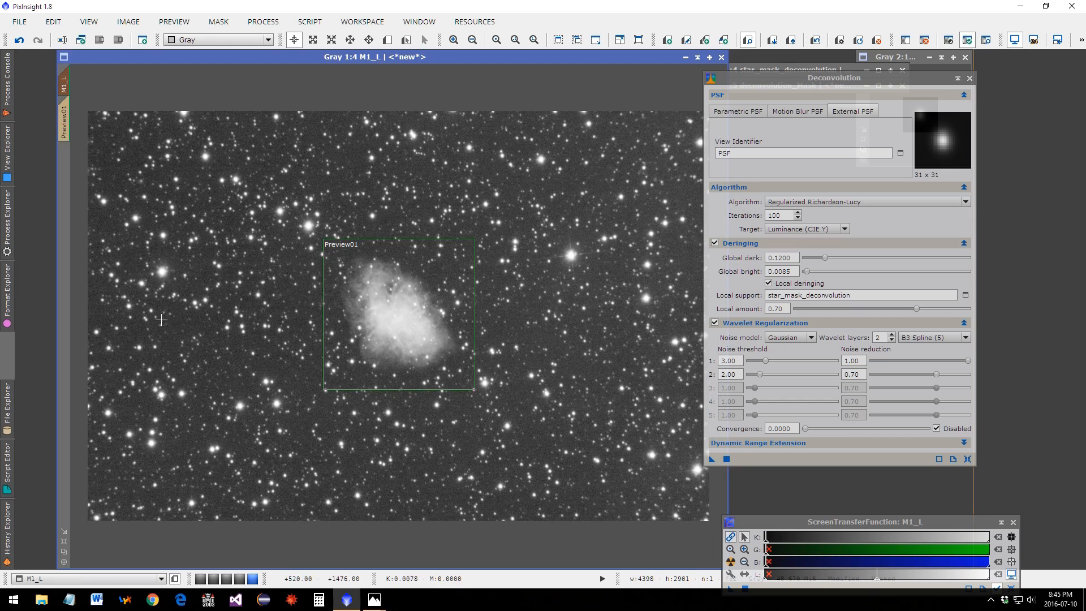
pyautogui.click(64, 543)
pyautogui.moveTo(371, 57); pyautogui.dragTo(329, 56)
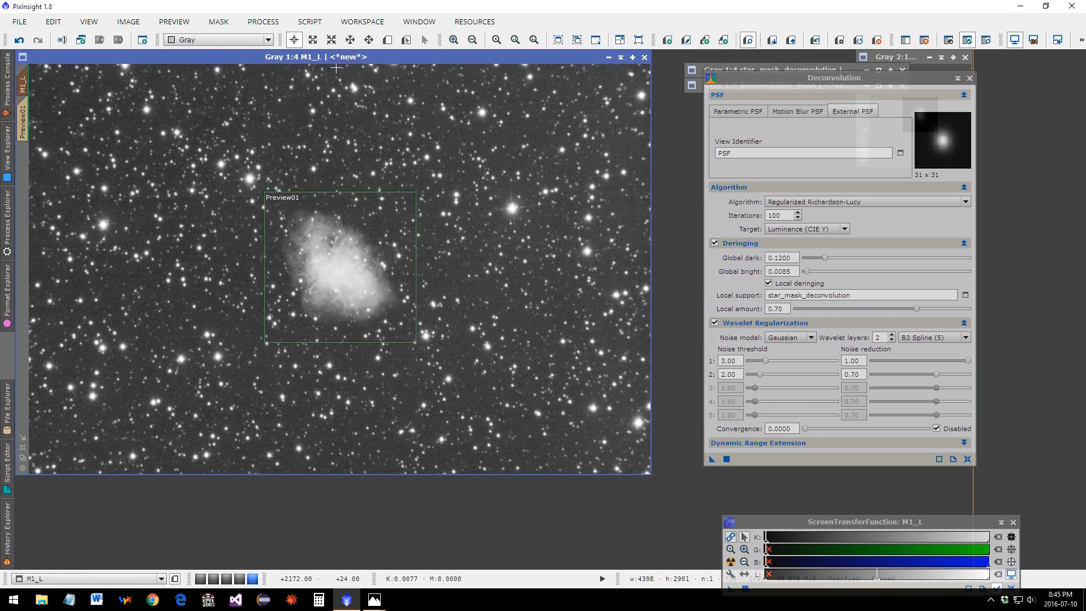
# Apply Deconvolution to the full M1_L image and darken its display stretch with ScreenTransferFunction
pyautogui.click(712, 459)
pyautogui.moveTo(799, 531)
pyautogui.mouseDown()
pyautogui.moveTo(646, 432)
pyautogui.moveTo(474, 279)
pyautogui.moveTo(443, 290)
pyautogui.moveTo(700, 286)
pyautogui.mouseUp()
pyautogui.click(450, 55)
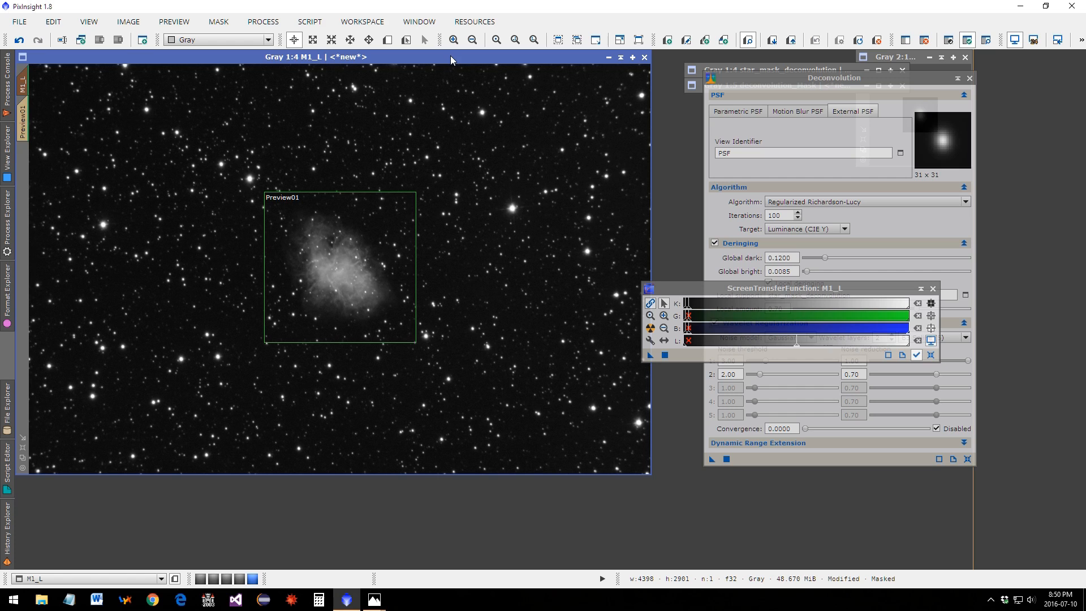
# Examine the deconvolved nebula in M1_L at 1:1 zoom with the Deconvolution settings in front, and return to the whole image
pyautogui.click(23, 468)
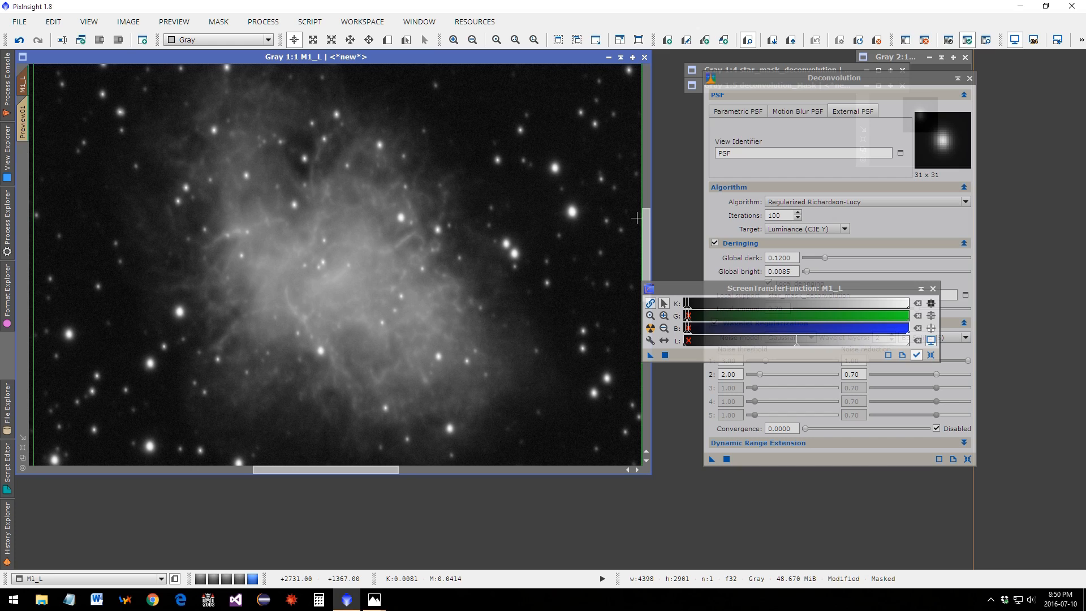
pyautogui.click(752, 81)
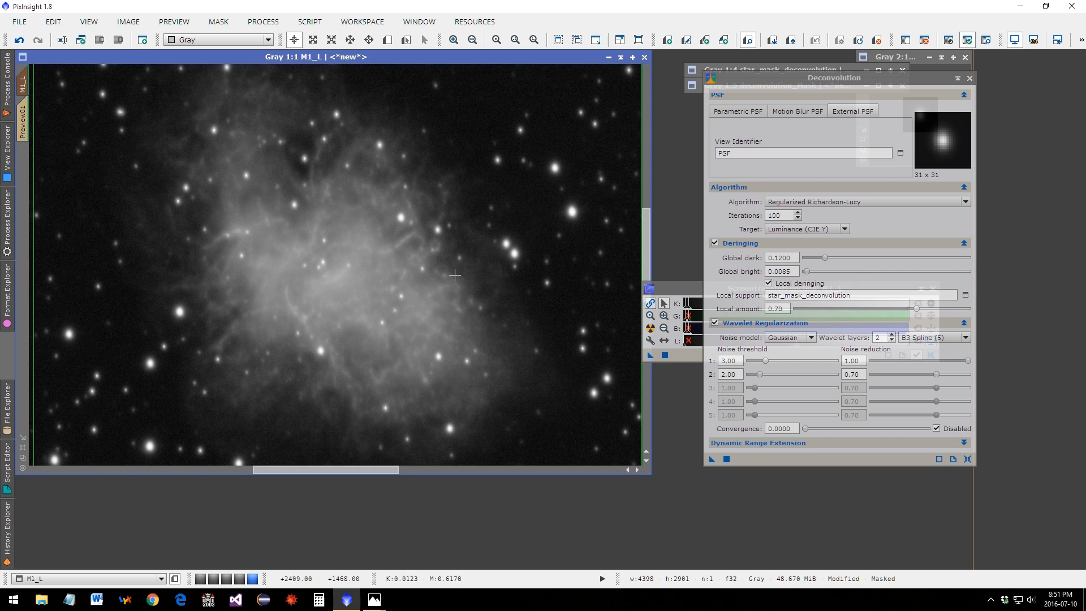
pyautogui.scroll(3, 310, 146)
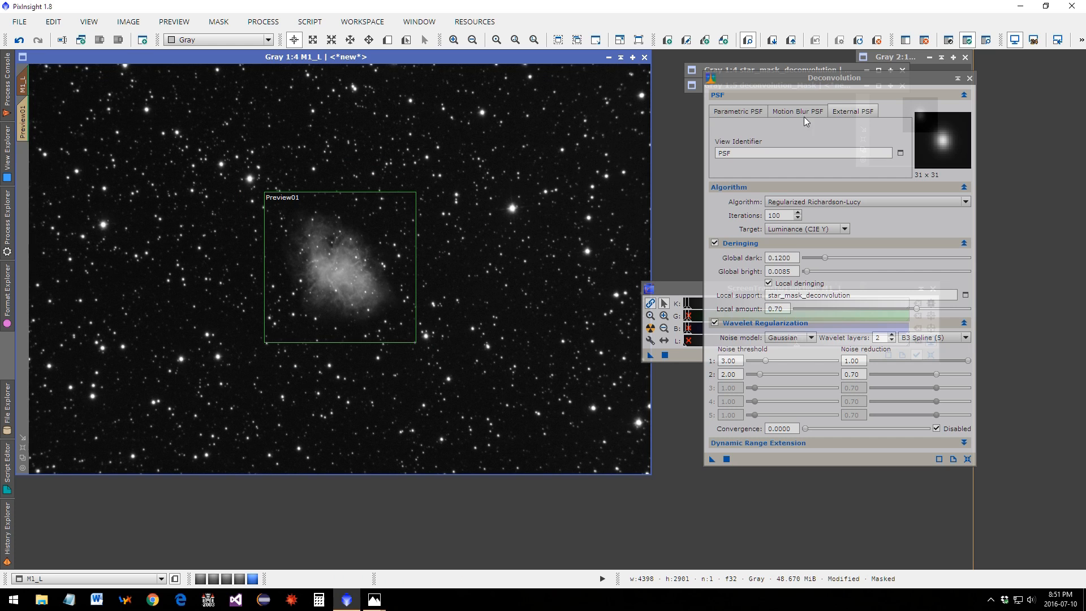
# Remove the preview and the mask from M1_L, with the Deconvolution and ScreenTransferFunction dialogs closed
pyautogui.click(970, 78)
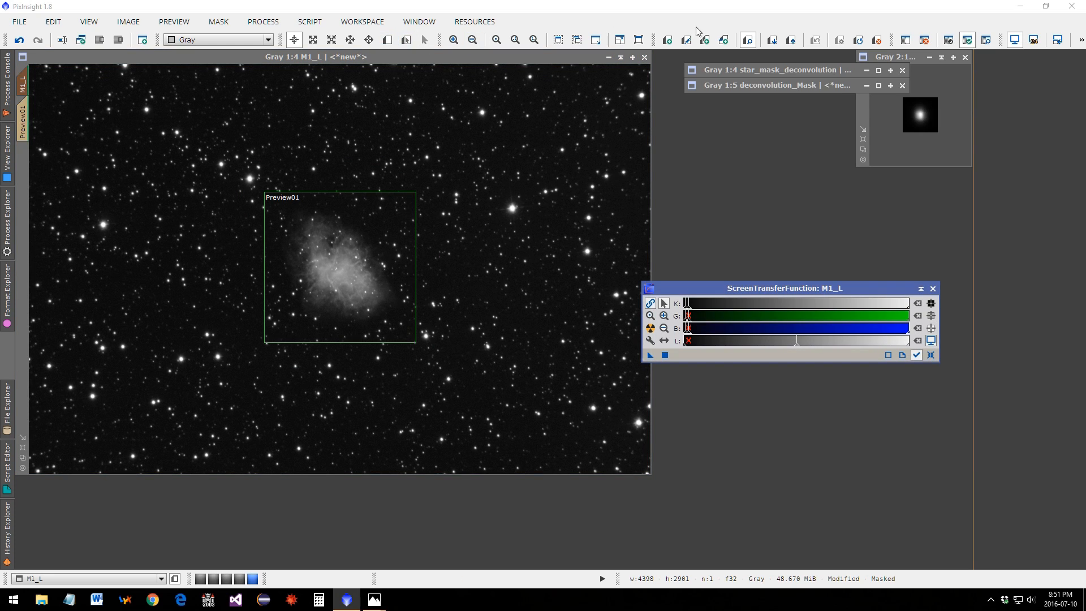
pyautogui.click(877, 40)
pyautogui.click(924, 39)
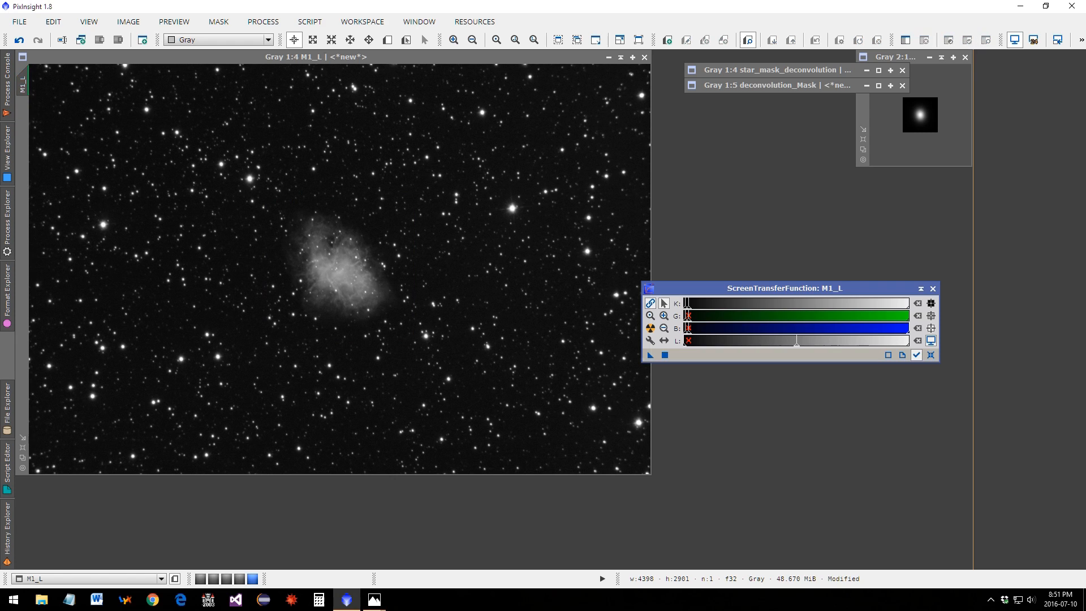
pyautogui.click(933, 288)
# Collapse the PSF image window and stack the star_mask_deconvolution and deconvolution_Mask windows neatly beneath it
pyautogui.click(929, 58)
pyautogui.moveTo(877, 115); pyautogui.dragTo(855, 73)
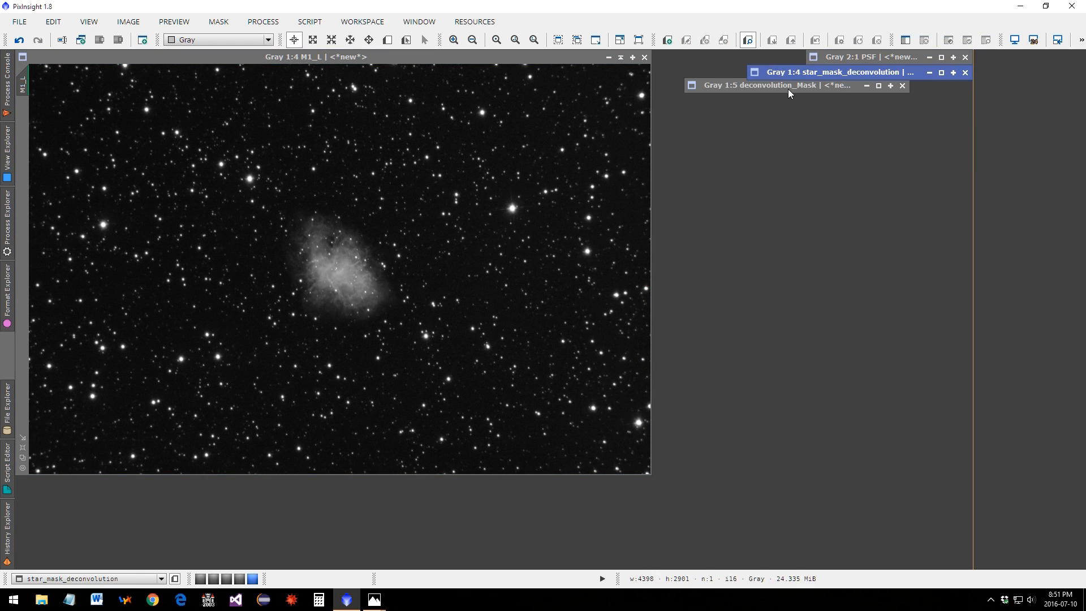
pyautogui.moveTo(790, 94); pyautogui.dragTo(852, 95)
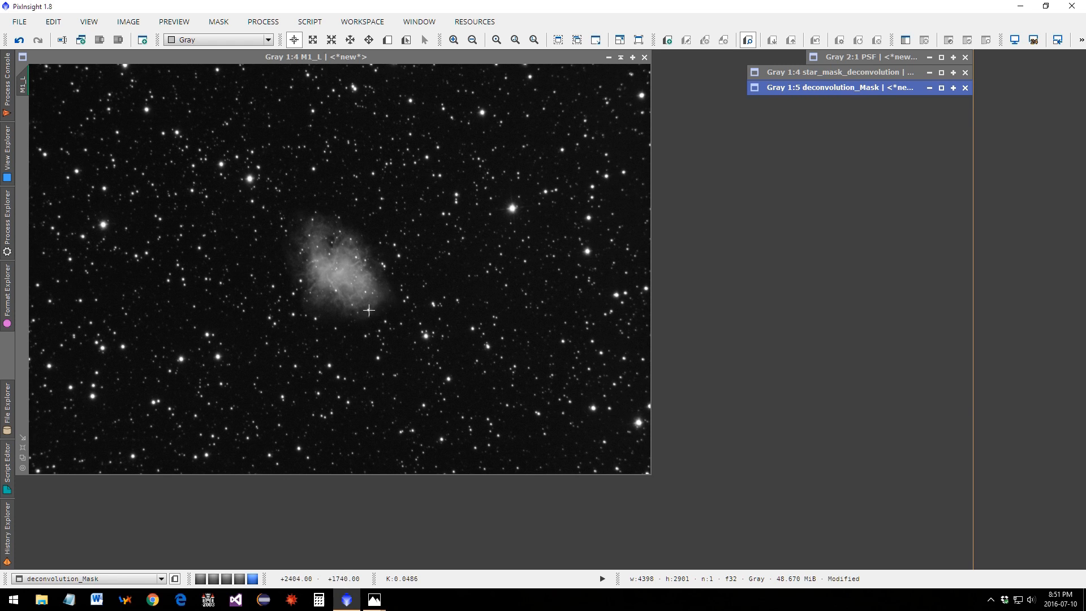
# View the M1_L nebula at 1:1 and switch to Photos to place the star's PSF surface plot beside it
pyautogui.click(23, 474)
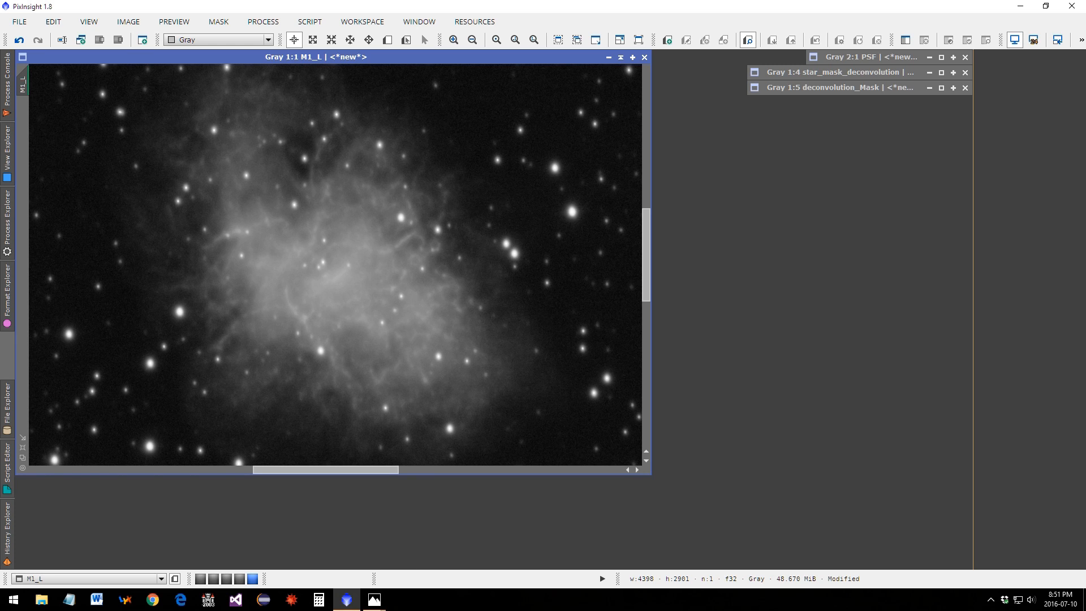
pyautogui.click(374, 599)
pyautogui.moveTo(651, 173); pyautogui.dragTo(784, 113)
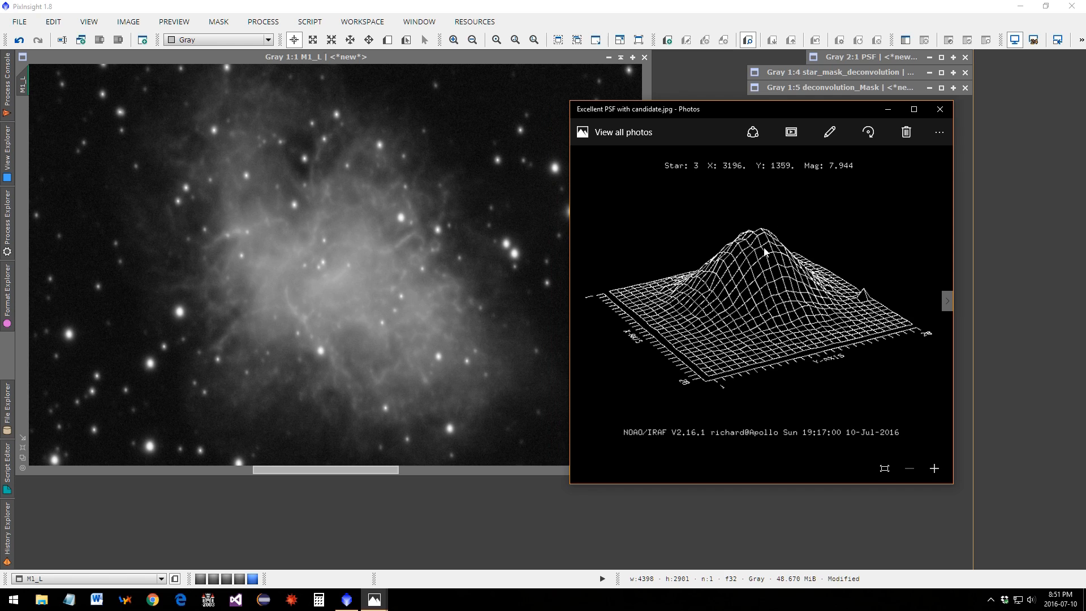